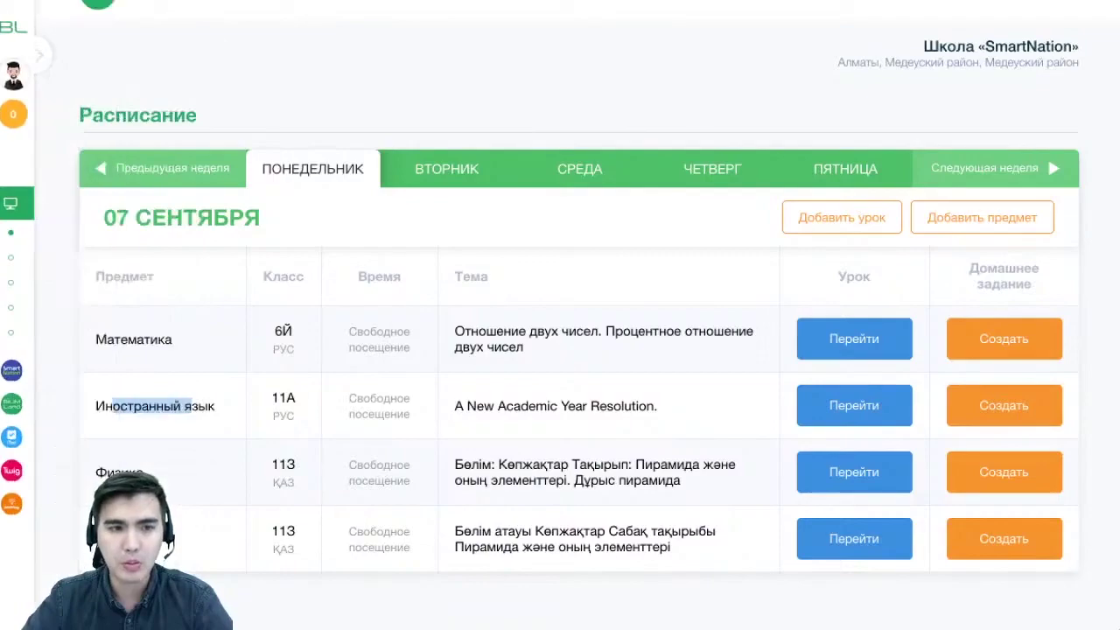
Switch the Online Mektep interface language to Kazakh (Казахский)
mouse_move(82, 282)
scroll(82, 282, "up", 1)
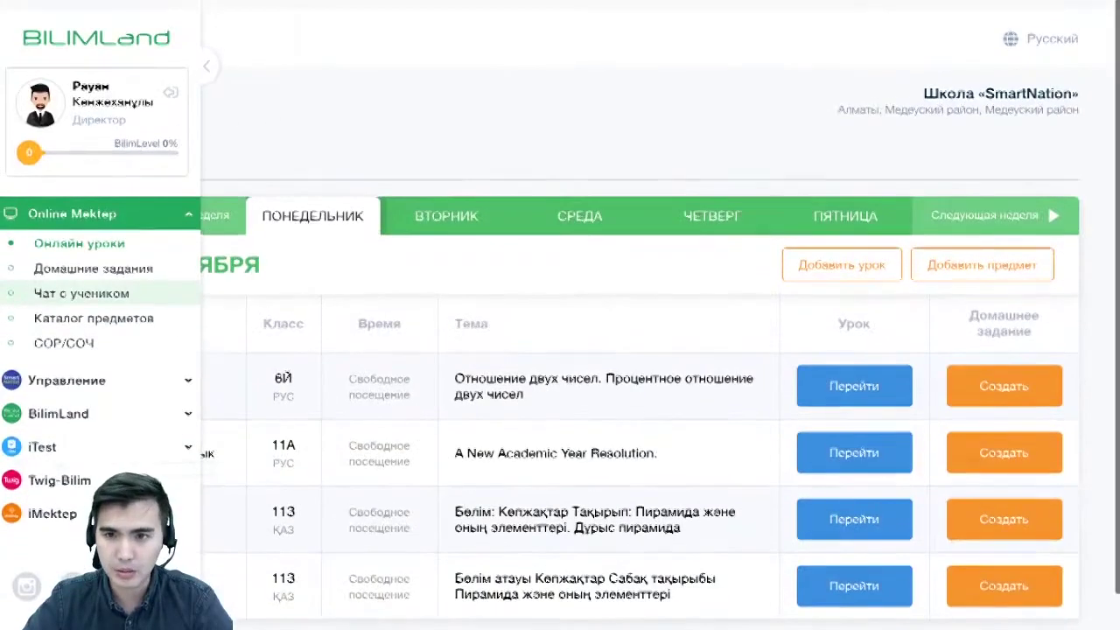
mouse_move(105, 436)
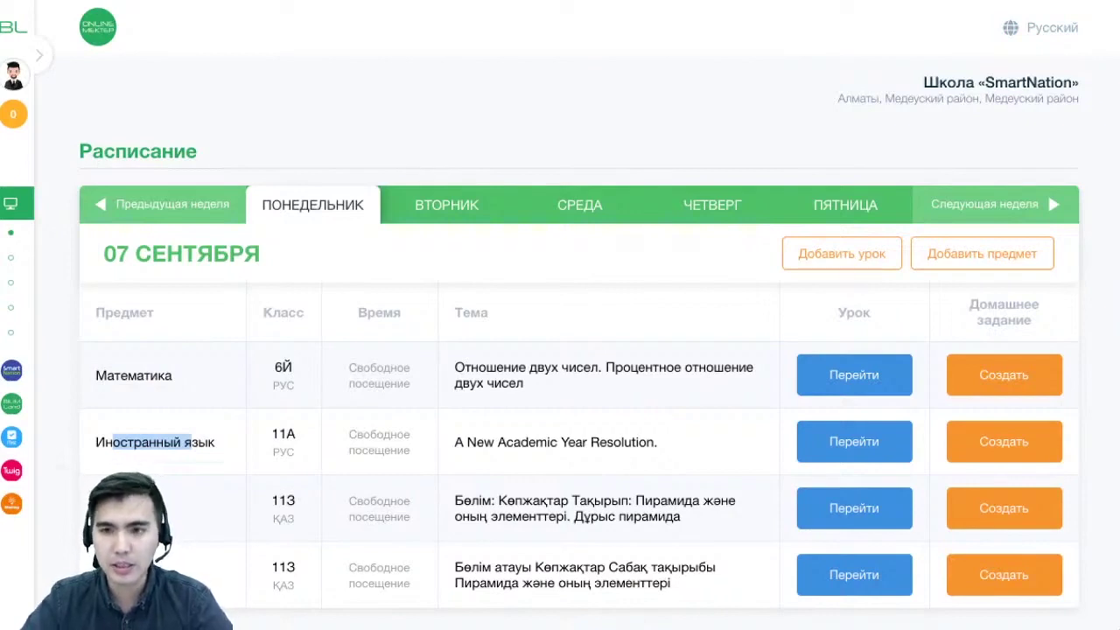
left_click(1033, 27)
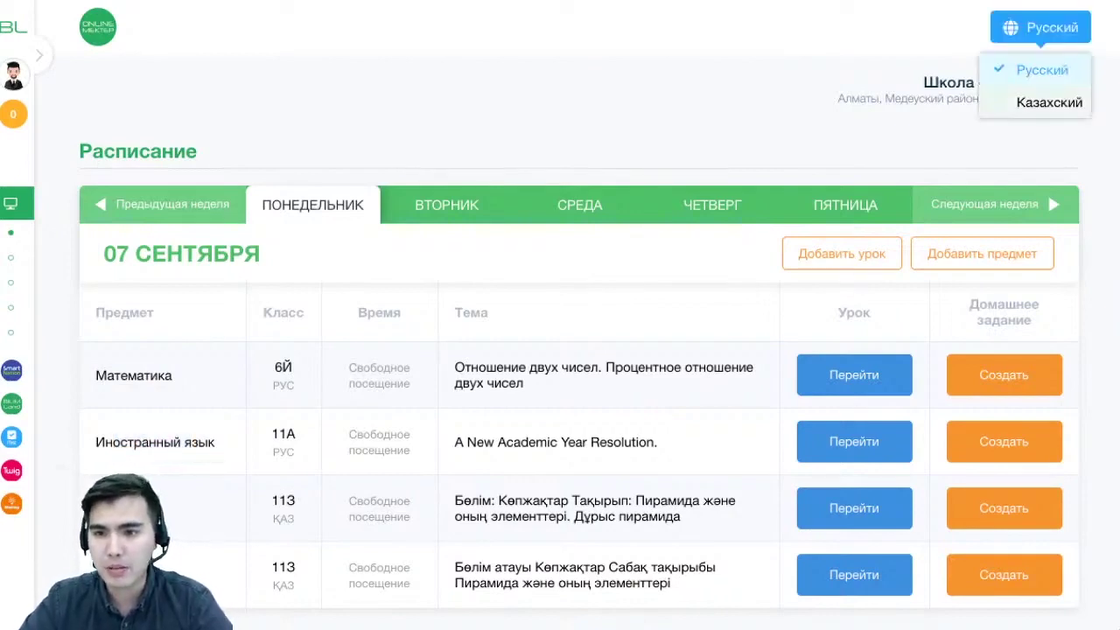
left_click(1050, 102)
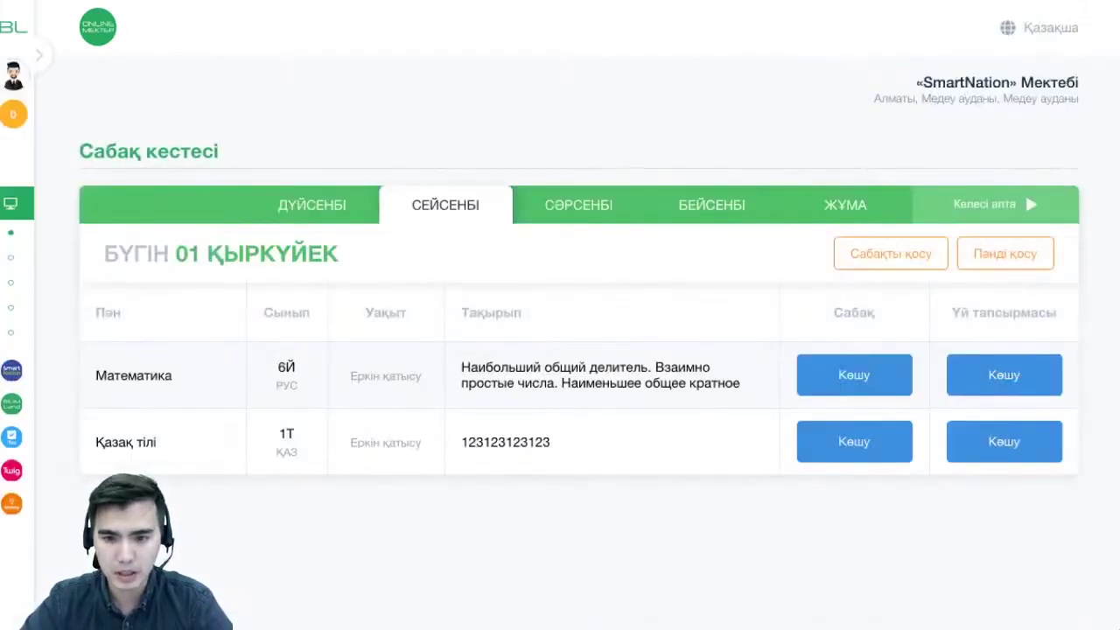
Switch the interface back to Russian (Орысша), leaving Tuesday 01 September's schedule shown
triple_click(600, 375)
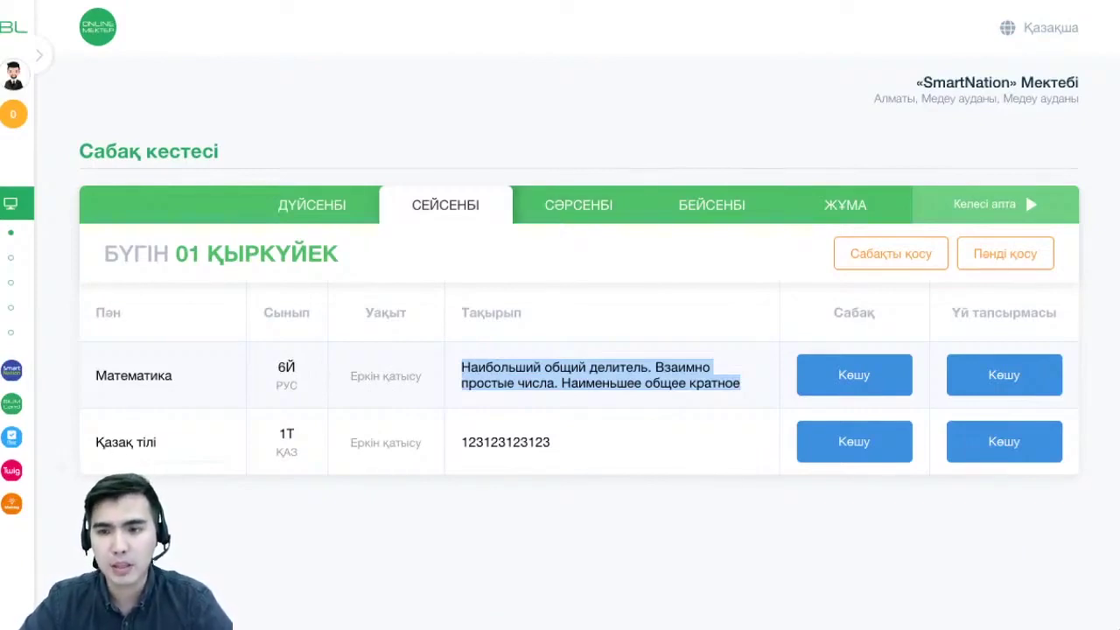
left_click(1039, 27)
left_click(1053, 70)
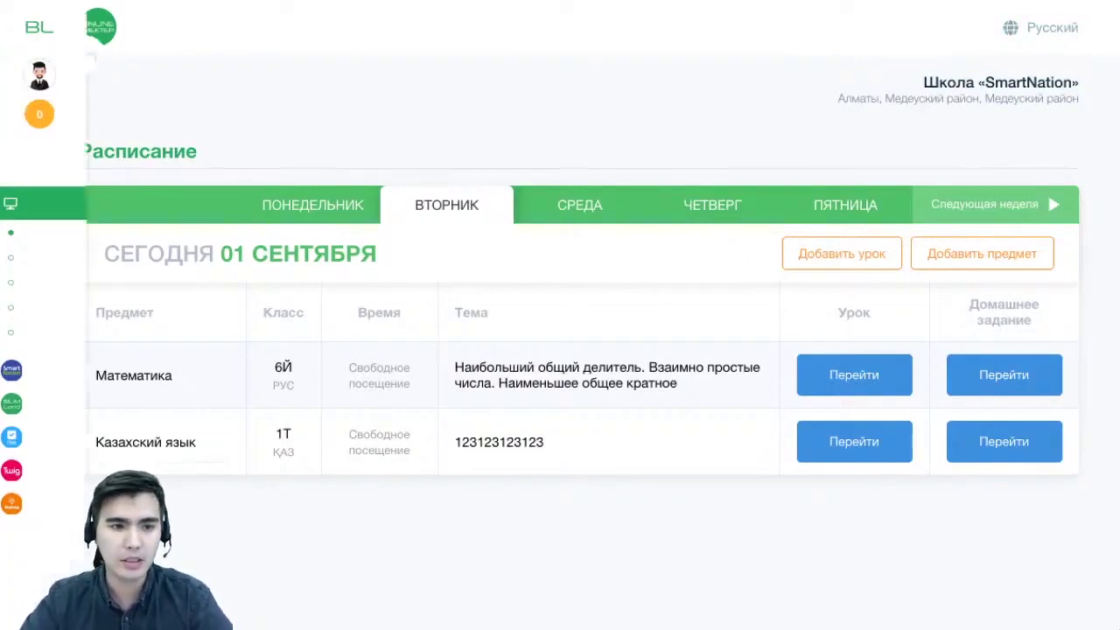
mouse_move(17, 257)
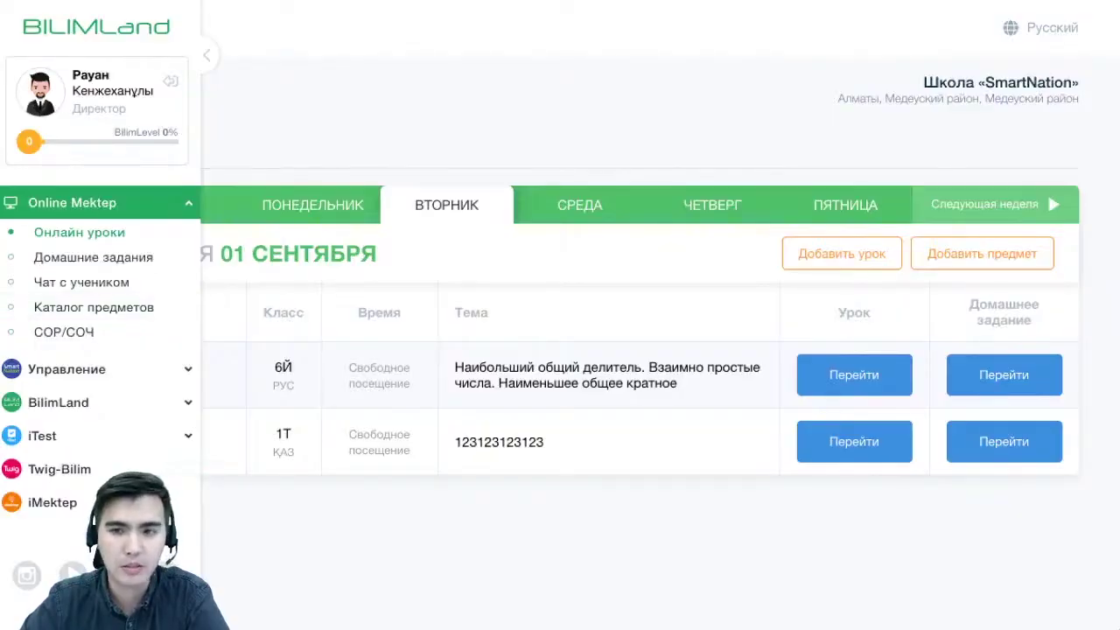
Collapse the Online Mektep section and open Управление > Ученики (Students)
left_click(88, 202)
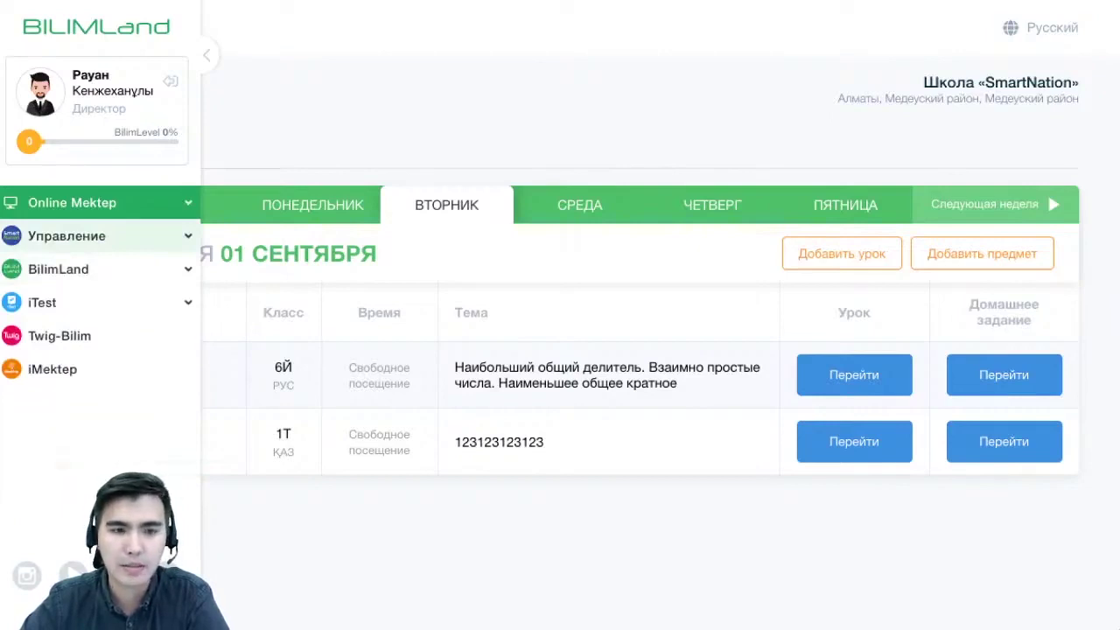
left_click(88, 235)
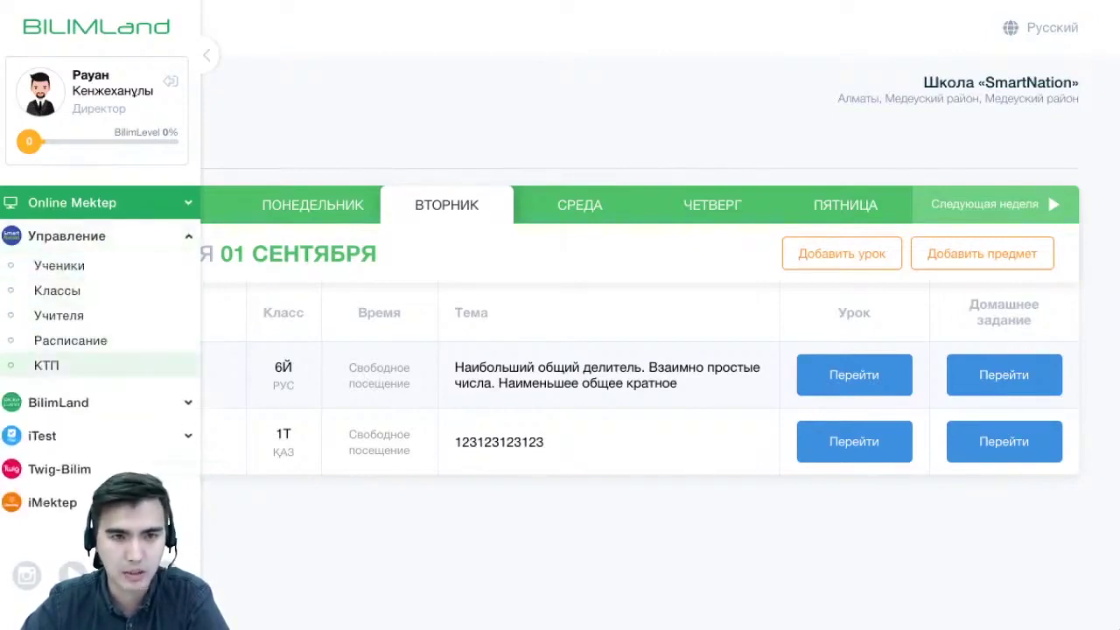
mouse_move(87, 315)
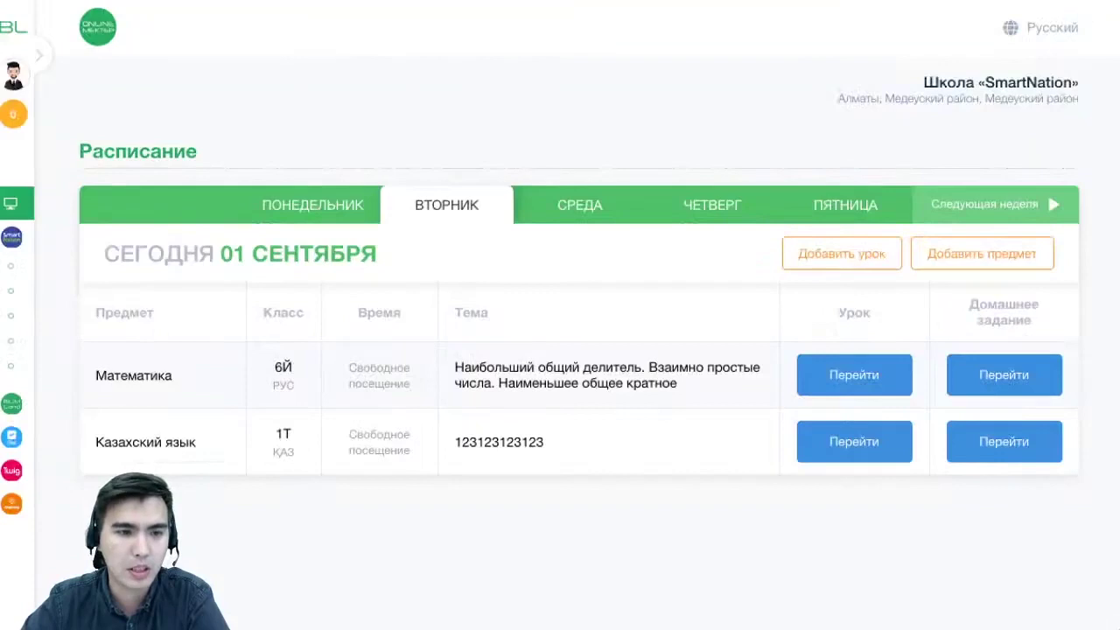
mouse_move(60, 265)
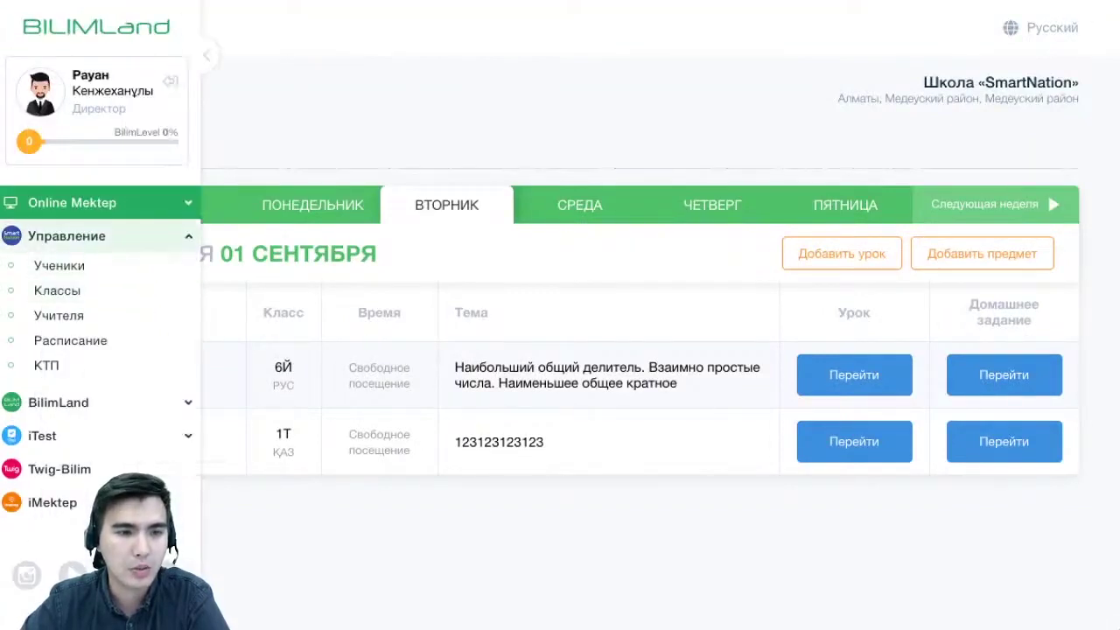
left_click(60, 266)
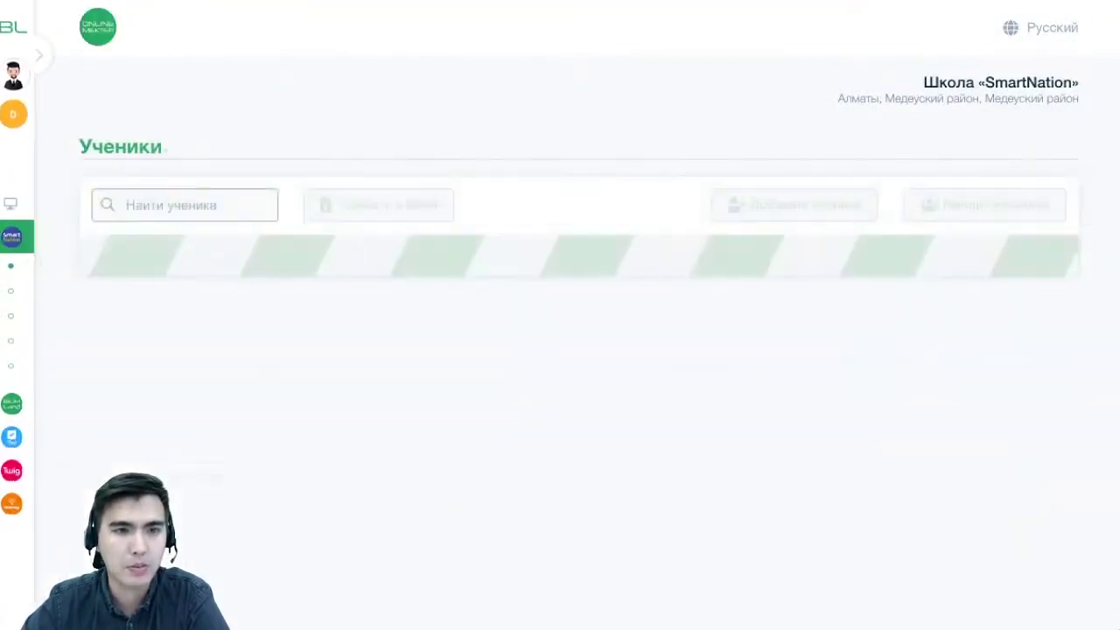
Open the Учителя (Teachers) list under Управление
mouse_move(17, 315)
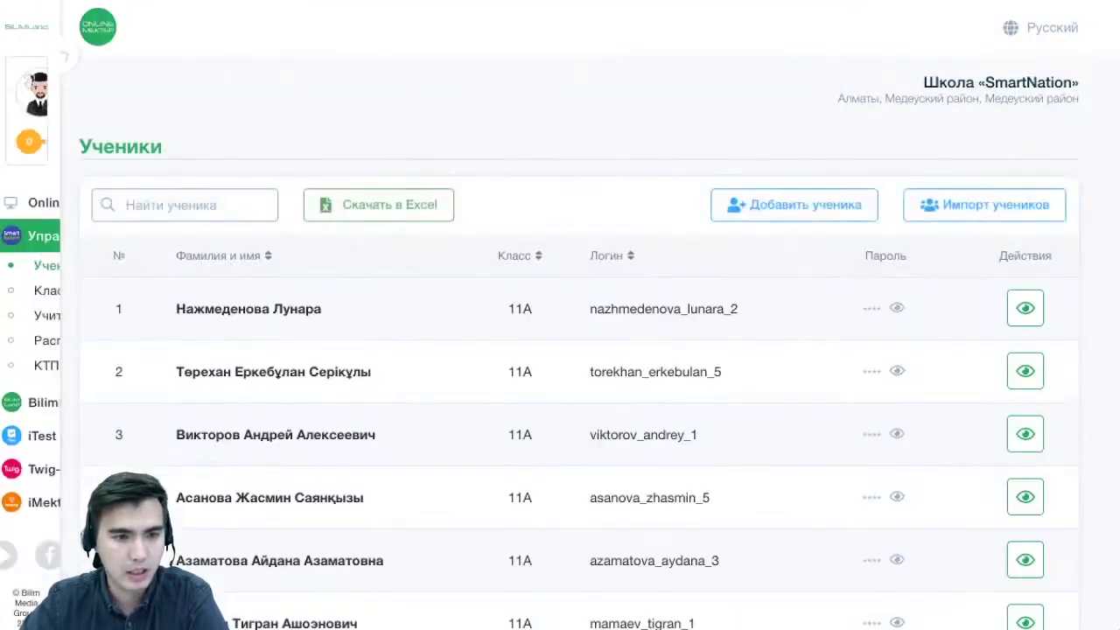
left_click(59, 315)
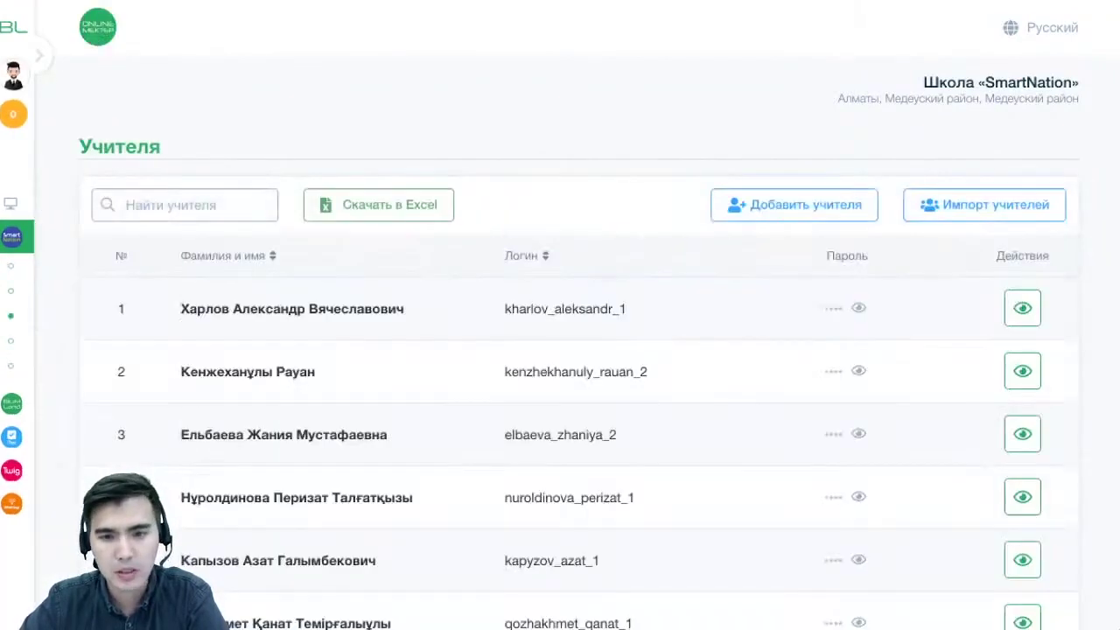
scroll(560, 315, "down", 20)
scroll(560, 315, "up", 20)
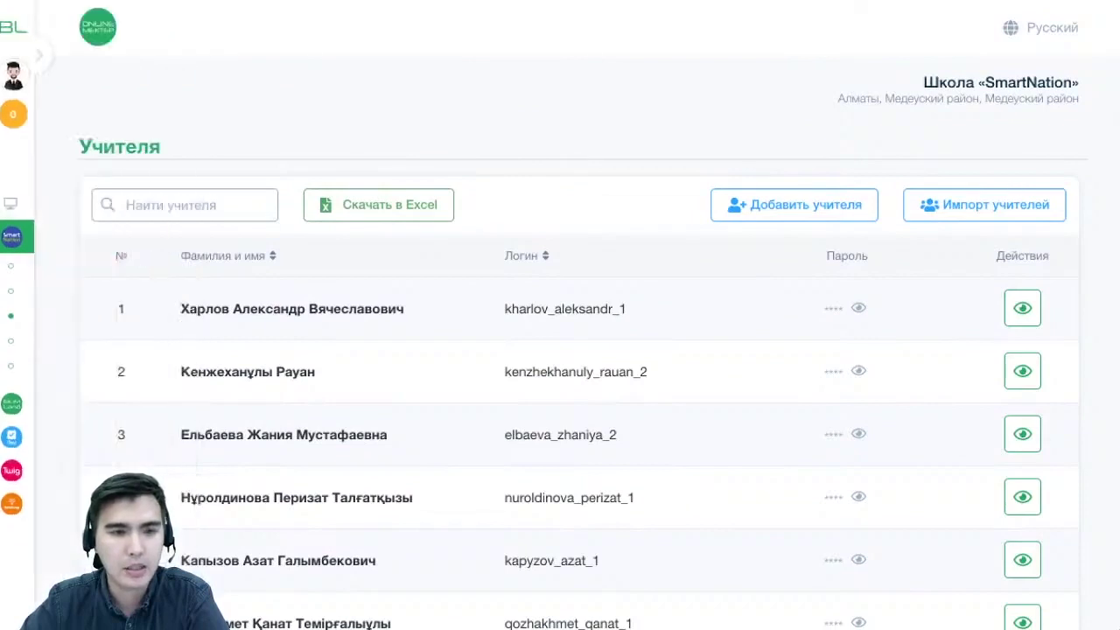
Search the teachers for 'ут', then clear the search to list all teachers
left_click(125, 207)
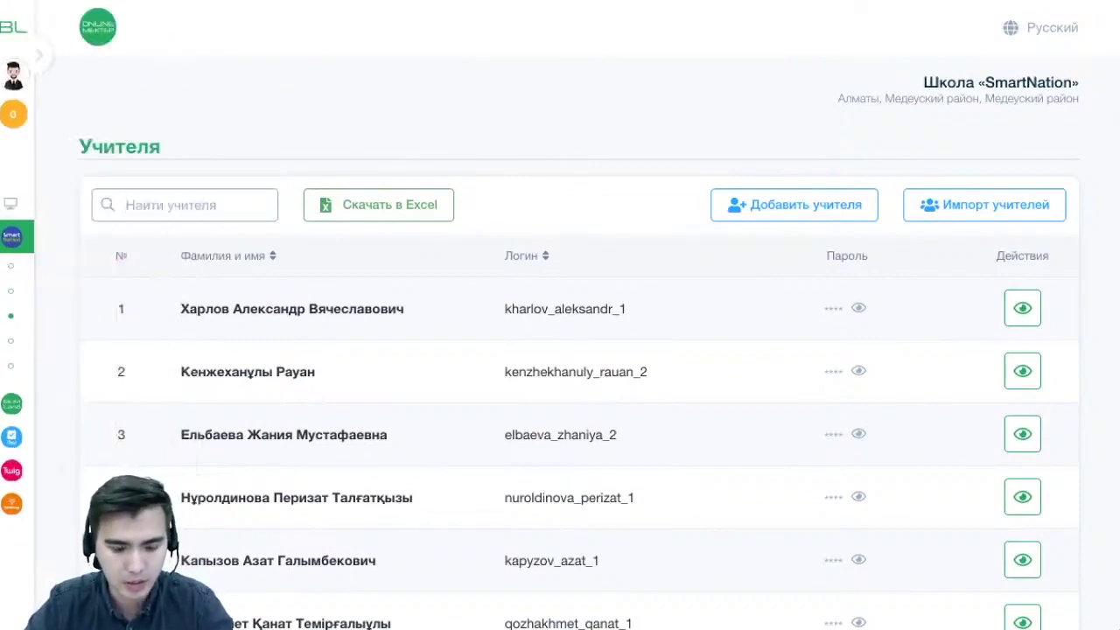
type("en")
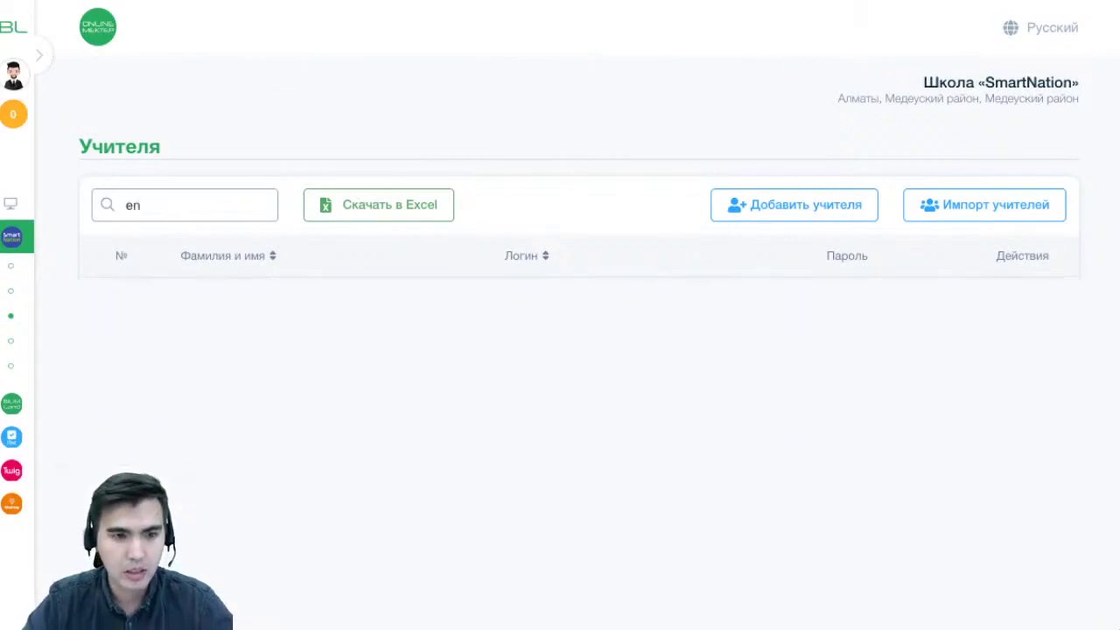
key("BackSpace")
key("BackSpace")
type("ут")
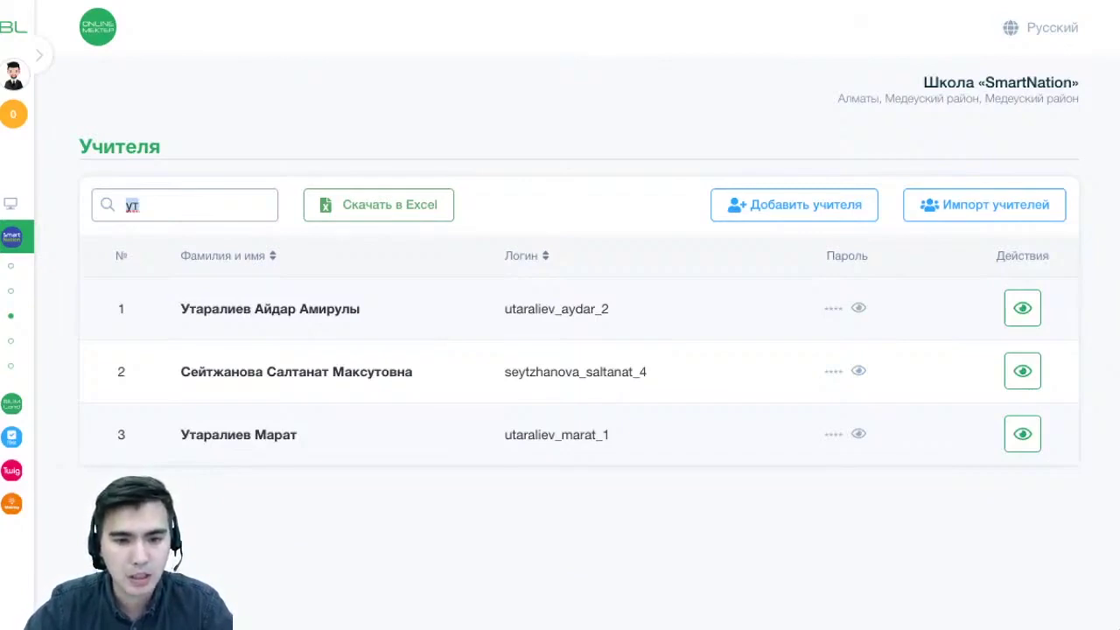
left_click_drag(368, 371, 383, 371)
left_click(138, 205)
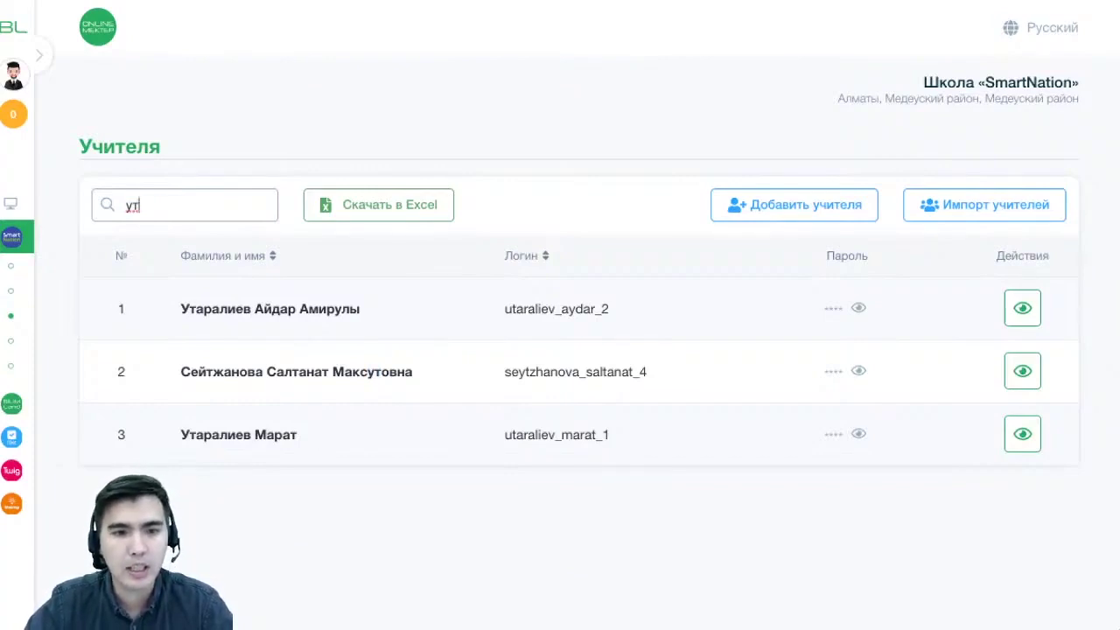
key("BackSpace")
key("BackSpace")
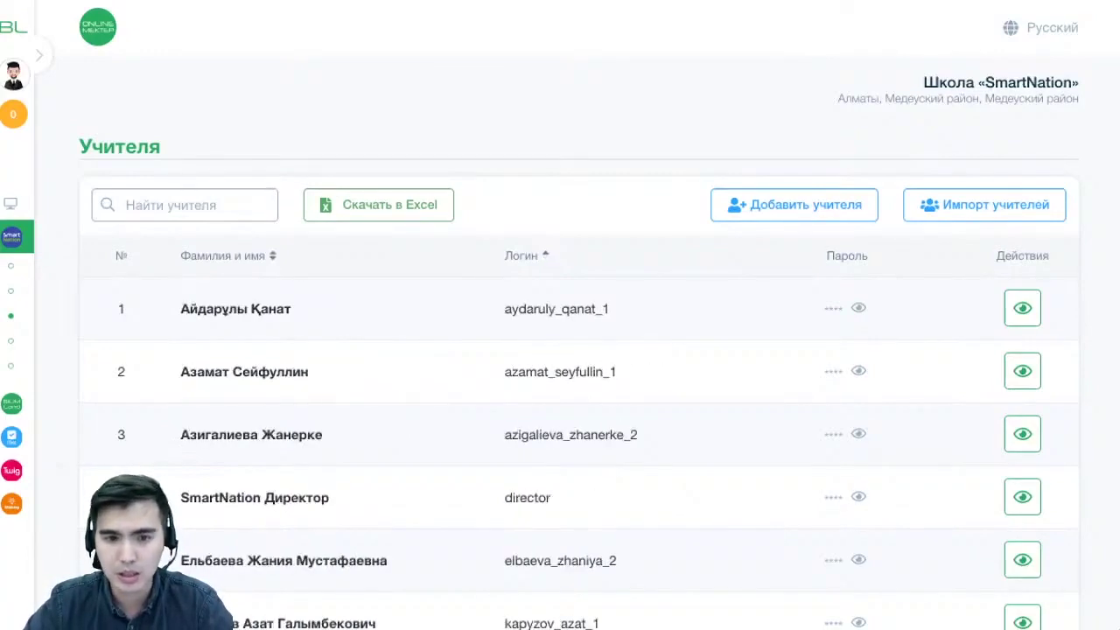
Reveal the row 29 teacher's password with the Пароль eye icon, then return to the top
left_click_drag(505, 309, 630, 309)
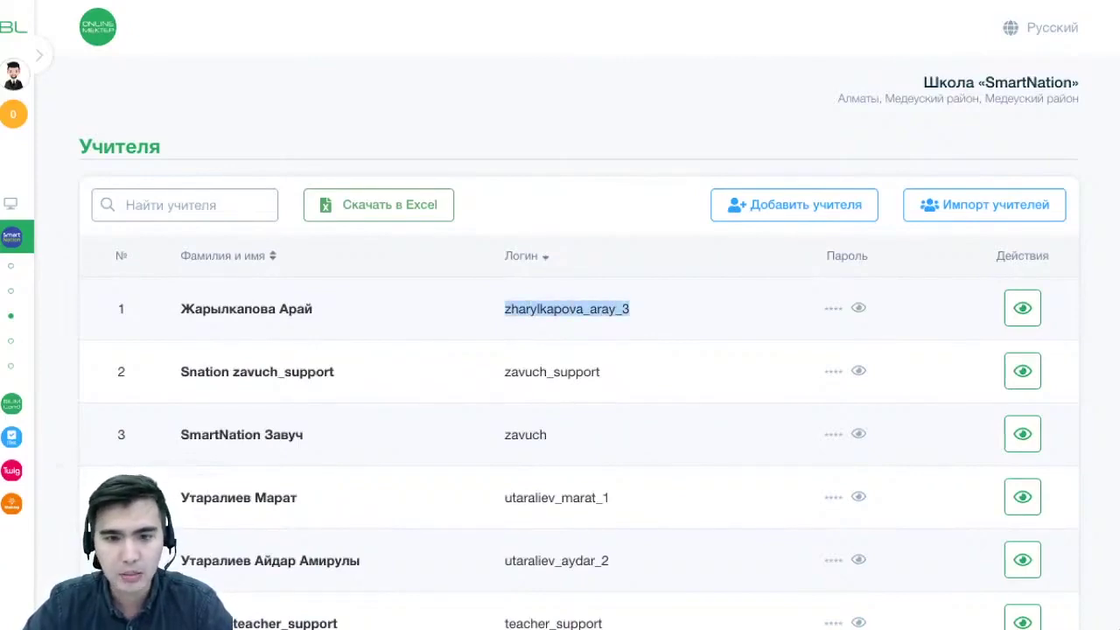
scroll(600, 315, "down", 1)
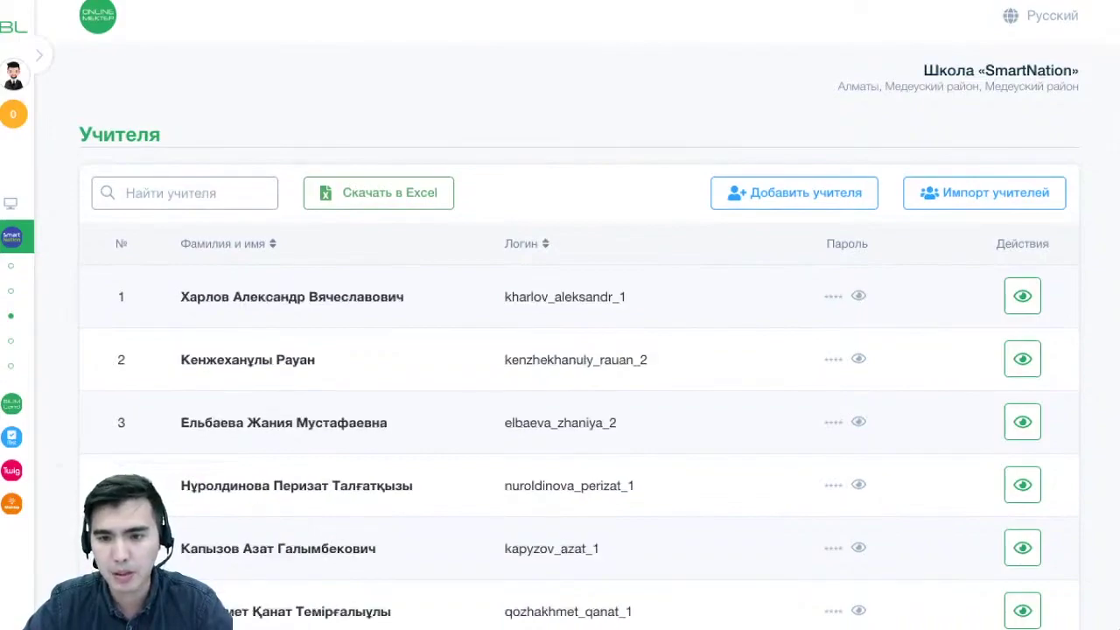
scroll(578, 350, "down", 15)
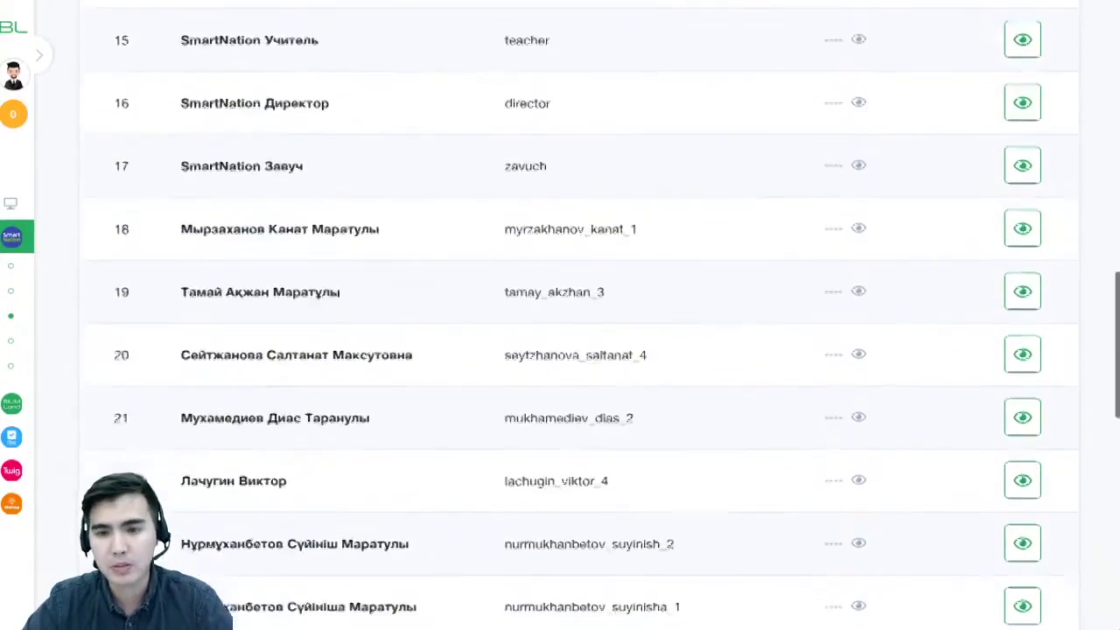
scroll(577, 350, "down", 1)
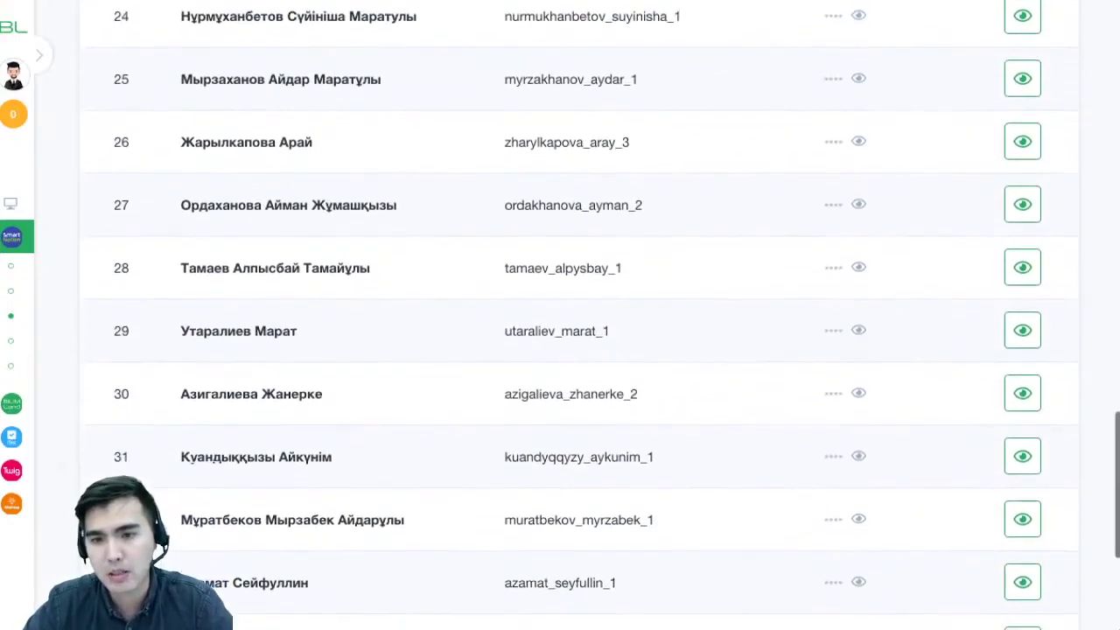
scroll(578, 350, "down", 4)
scroll(578, 350, "down", 1)
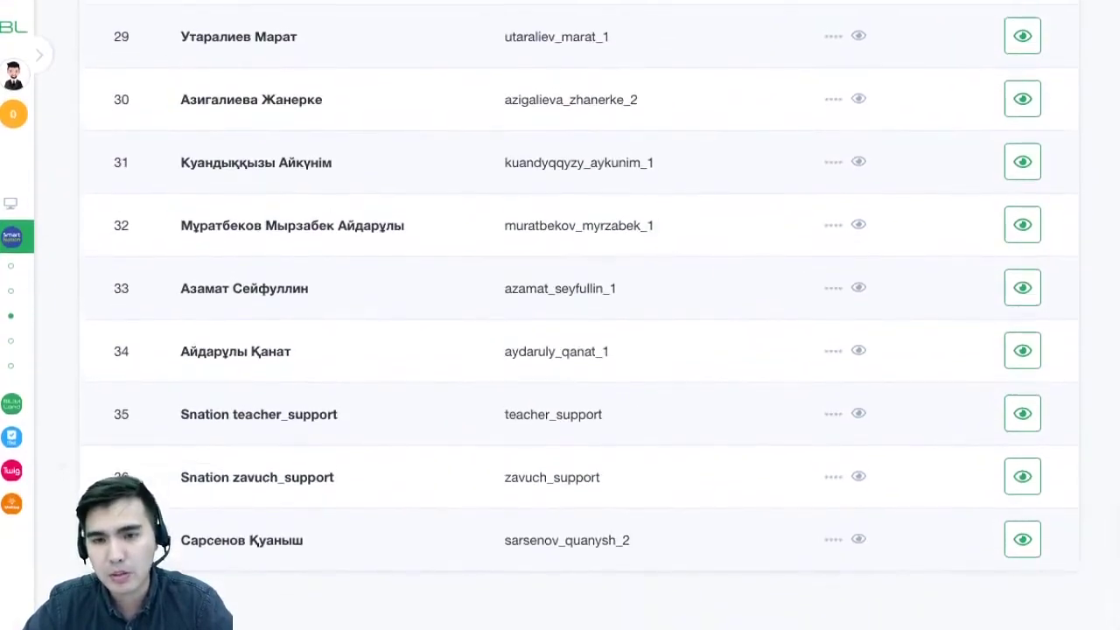
scroll(577, 350, "up", 10)
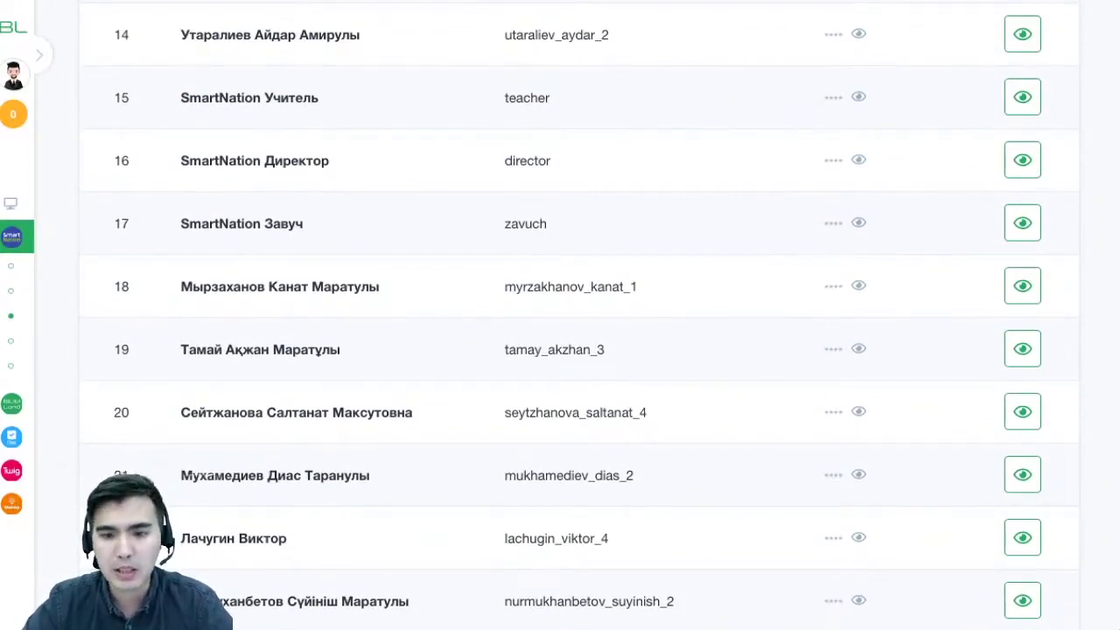
scroll(578, 315, "down", 1)
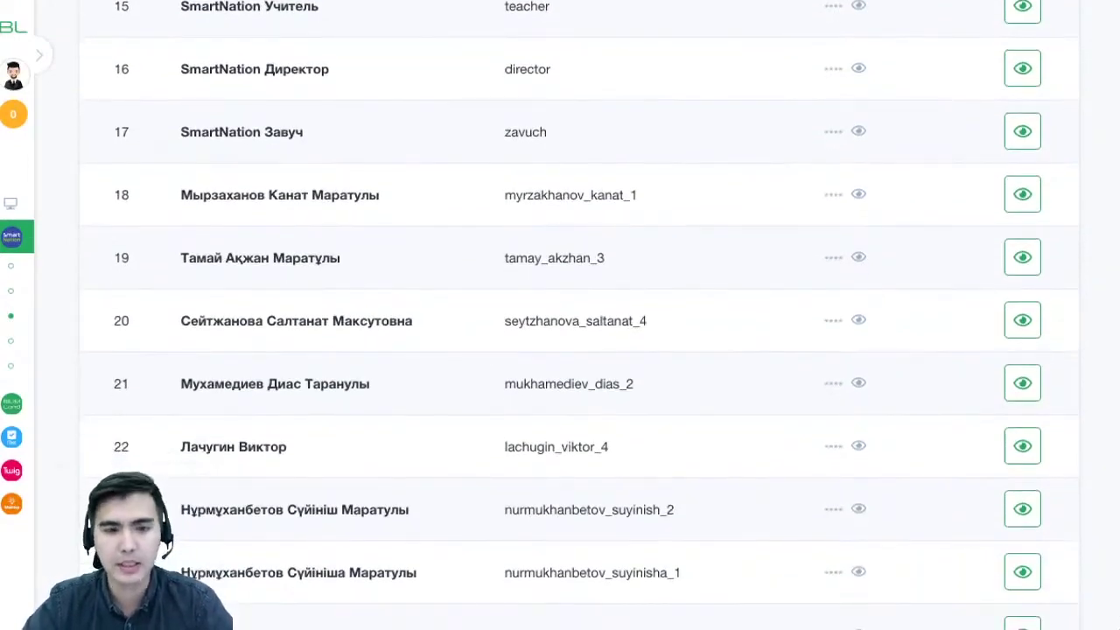
scroll(577, 315, "down", 5)
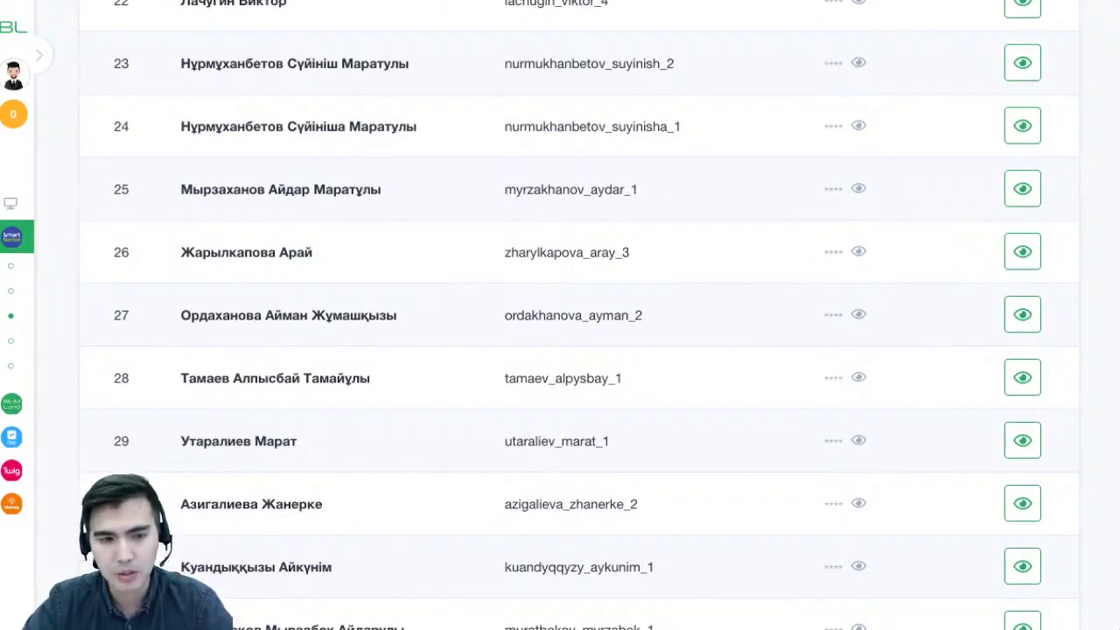
left_click_drag(129, 441, 611, 441)
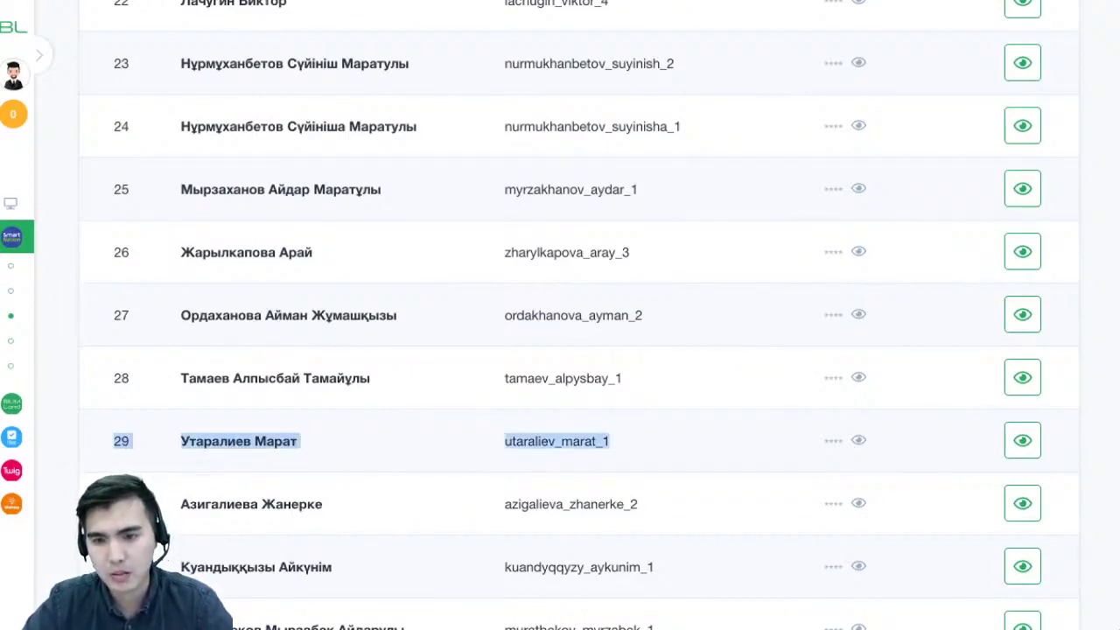
left_click(858, 440)
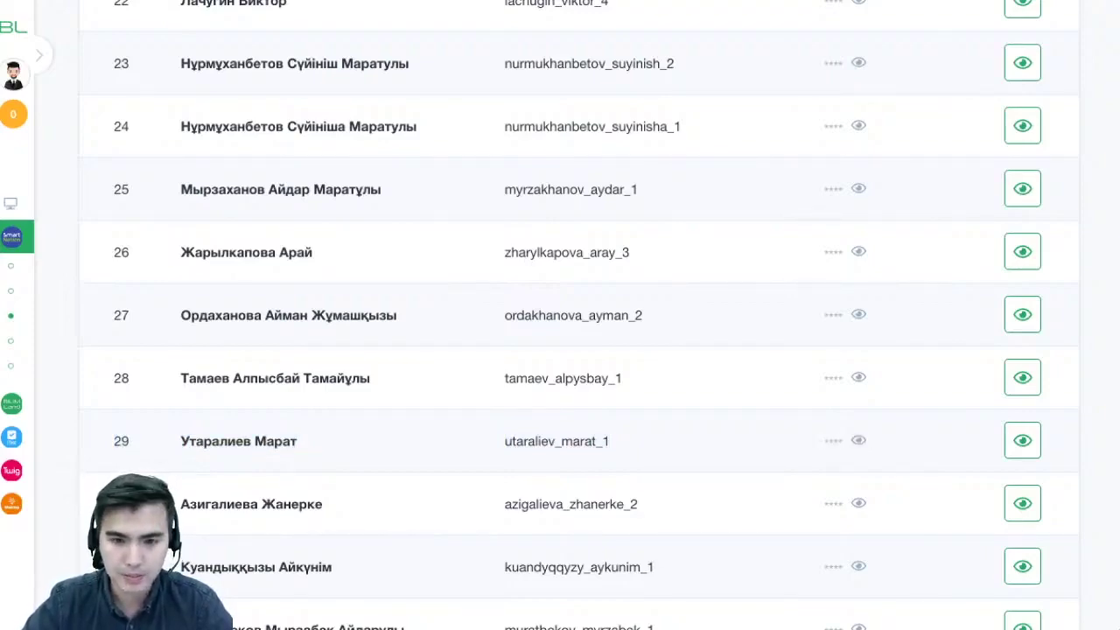
scroll(560, 316, "up", 15)
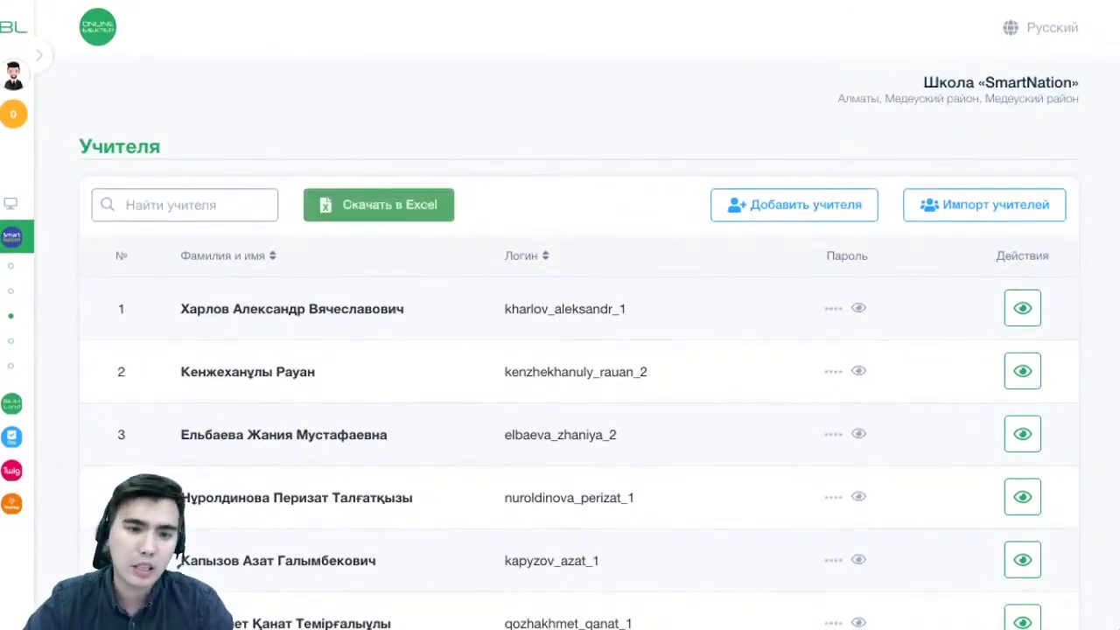
Download the teachers list via 'Скачать в Excel' and open row 34's teacher profile
left_click(379, 205)
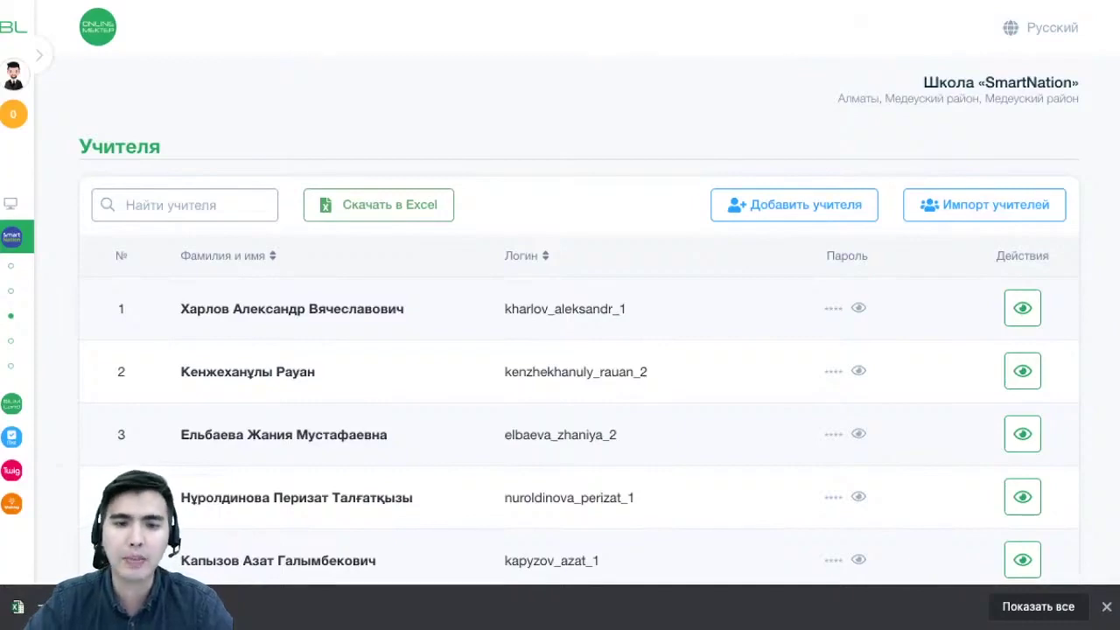
scroll(560, 350, "down", 1)
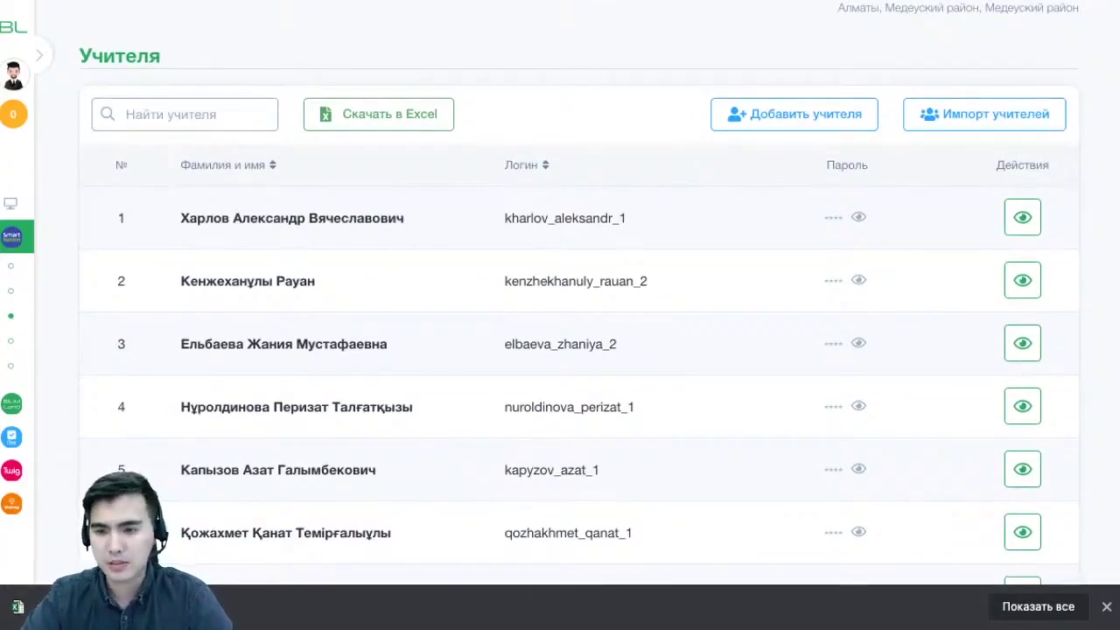
scroll(1022, 104, "down", 5)
scroll(1023, 391, "down", 5)
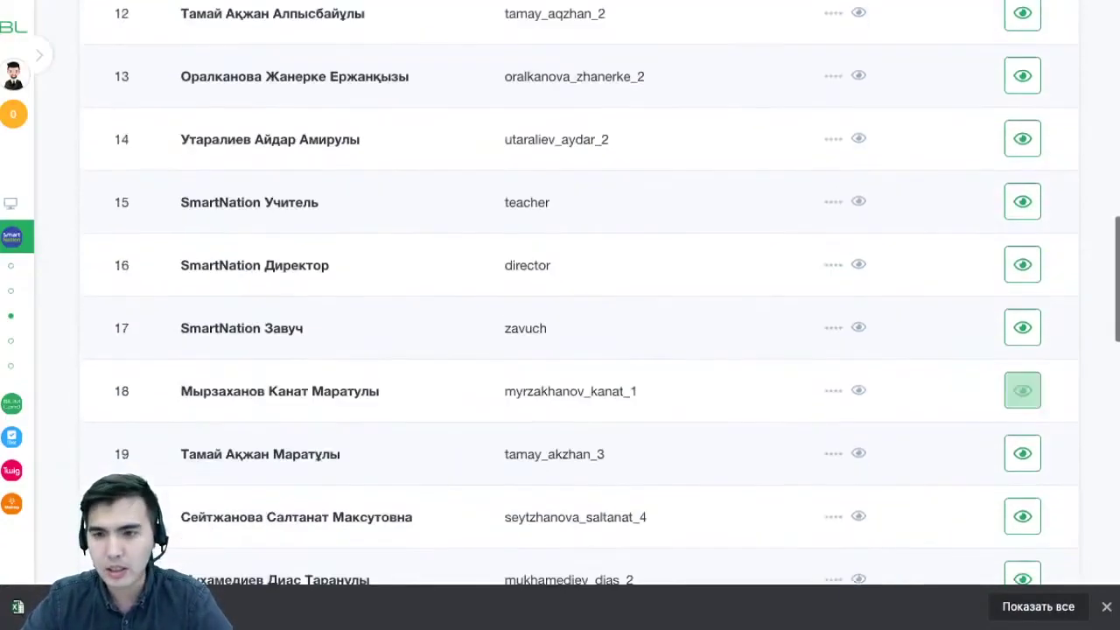
scroll(1022, 390, "up", 12)
scroll(1022, 390, "down", 10)
scroll(1022, 375, "down", 10)
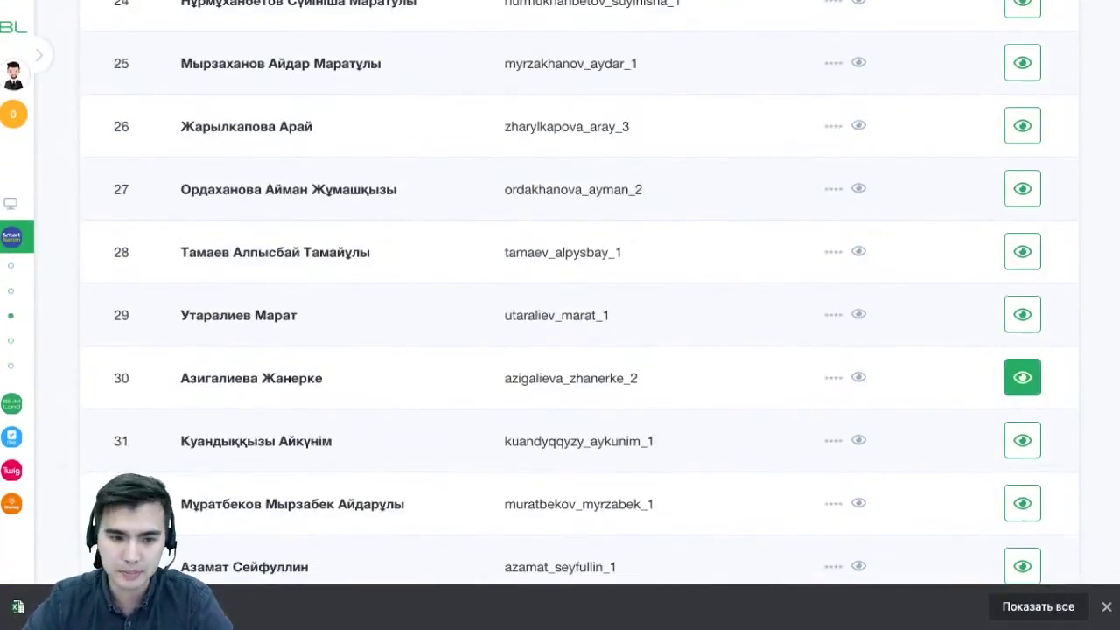
scroll(1023, 374, "down", 4)
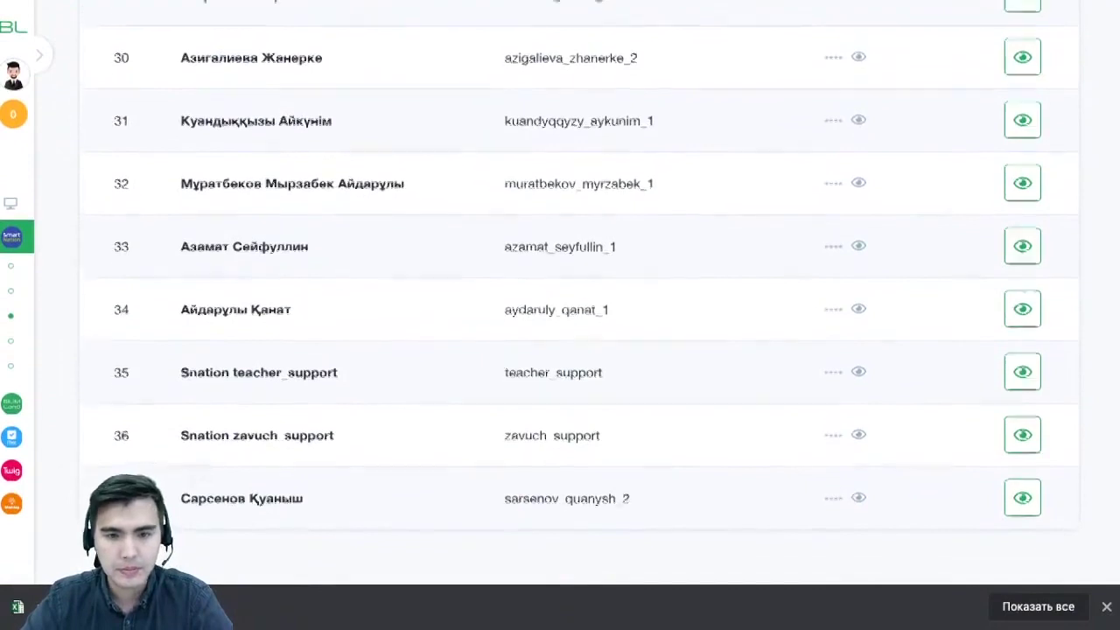
scroll(1022, 329, "up", 1)
left_click(1022, 329)
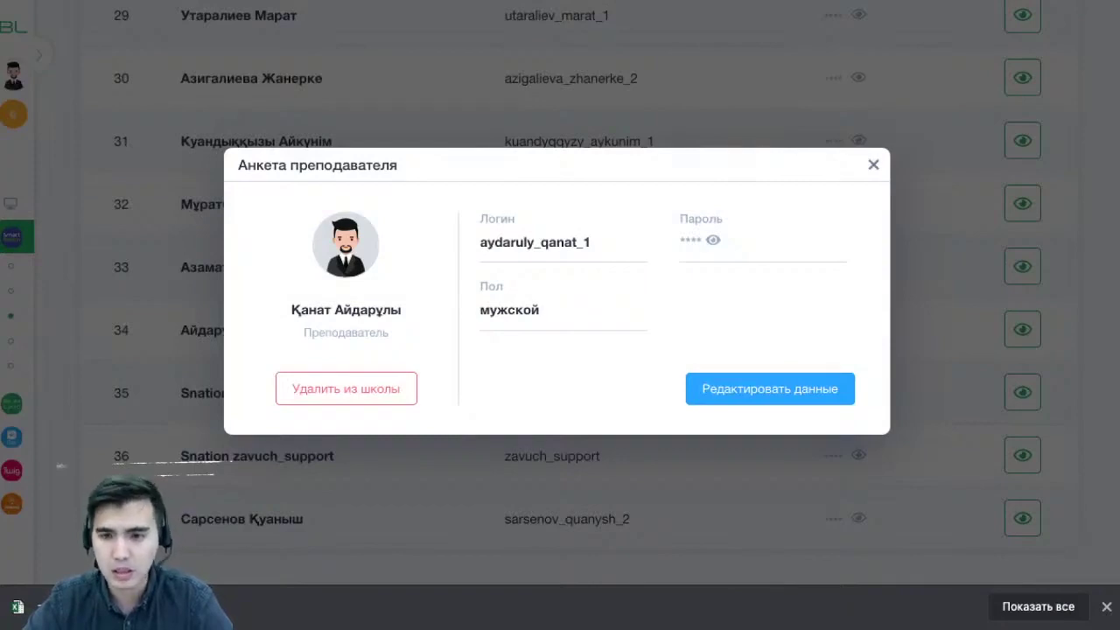
Close row 34's profile and open the row 33 teacher's profile instead
key("Escape")
scroll(578, 289, "up", 1)
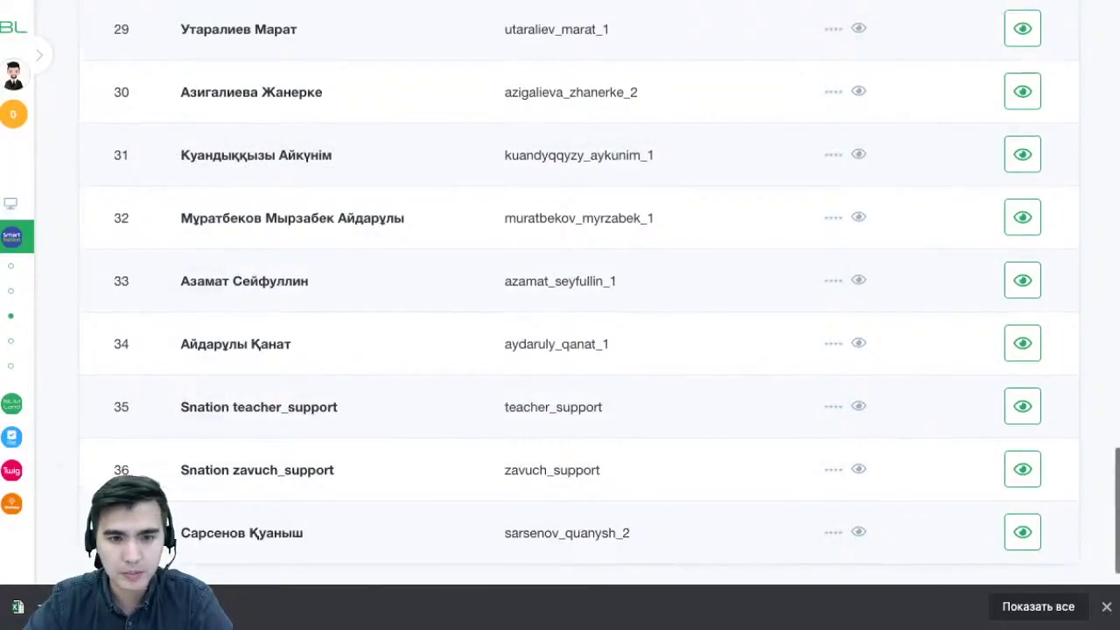
left_click(1022, 293)
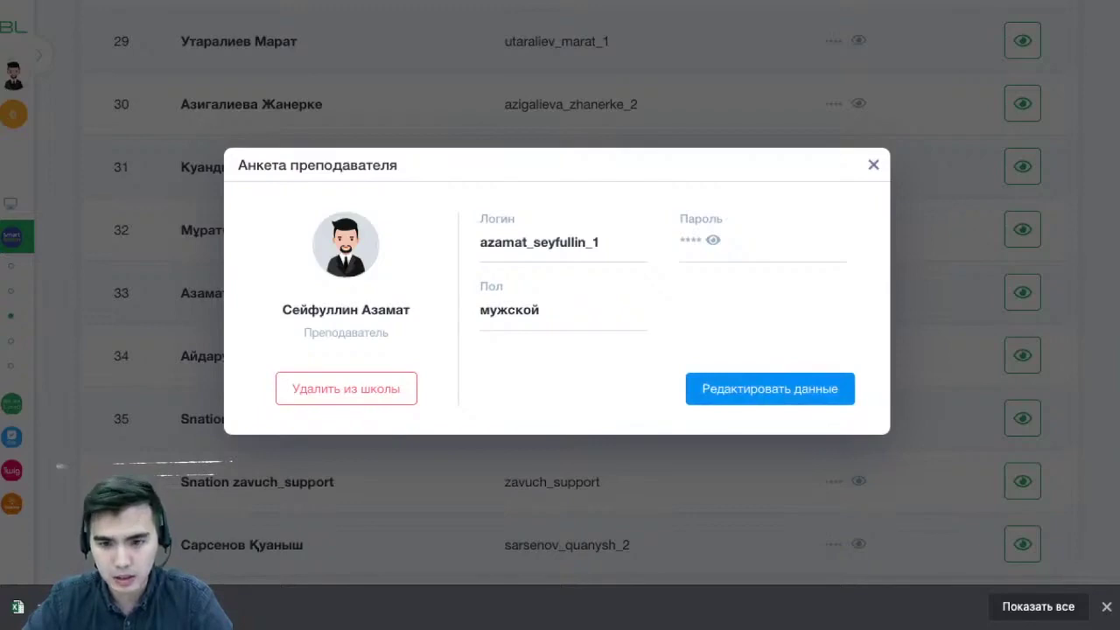
Add the patronymic 'Амирович' and change the birth date to 01.01.1971, then save
left_click(771, 388)
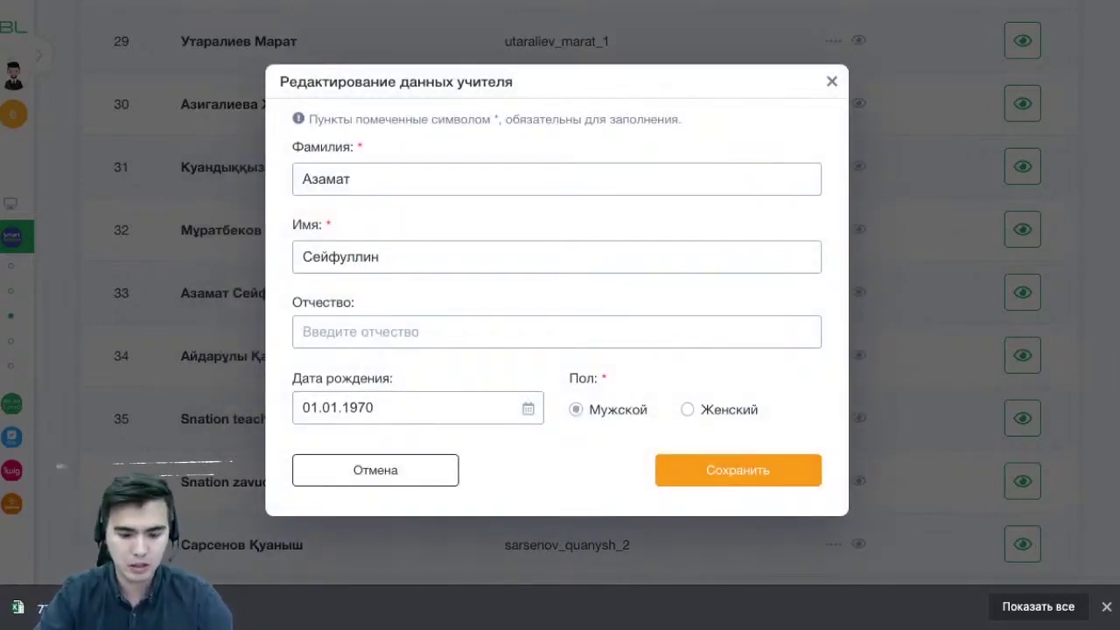
type("ә")
key("BackSpace")
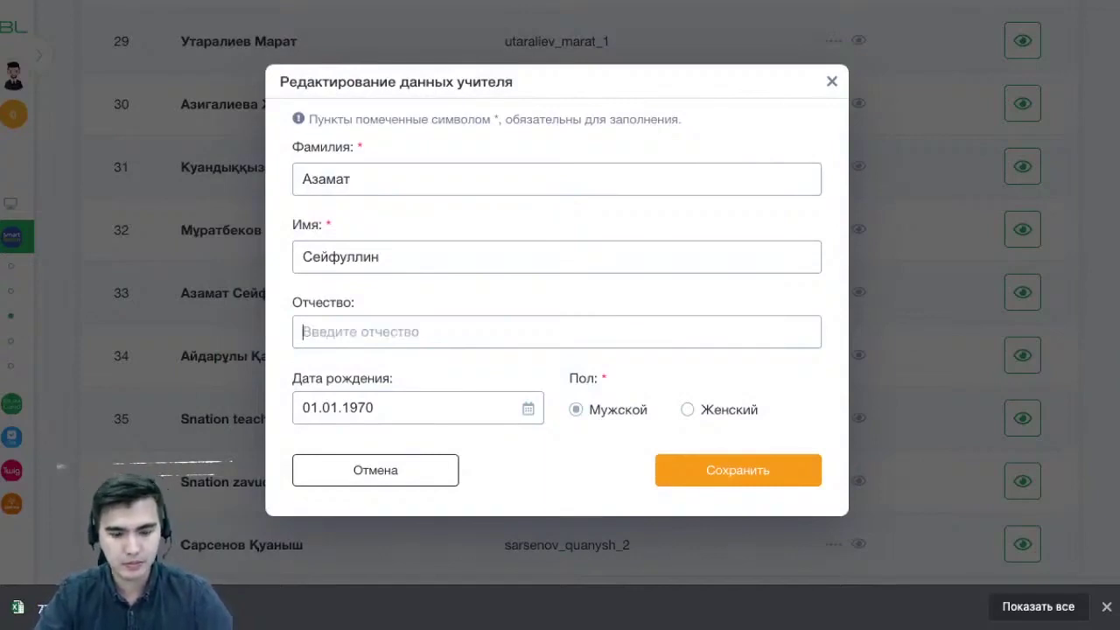
type("Амирович")
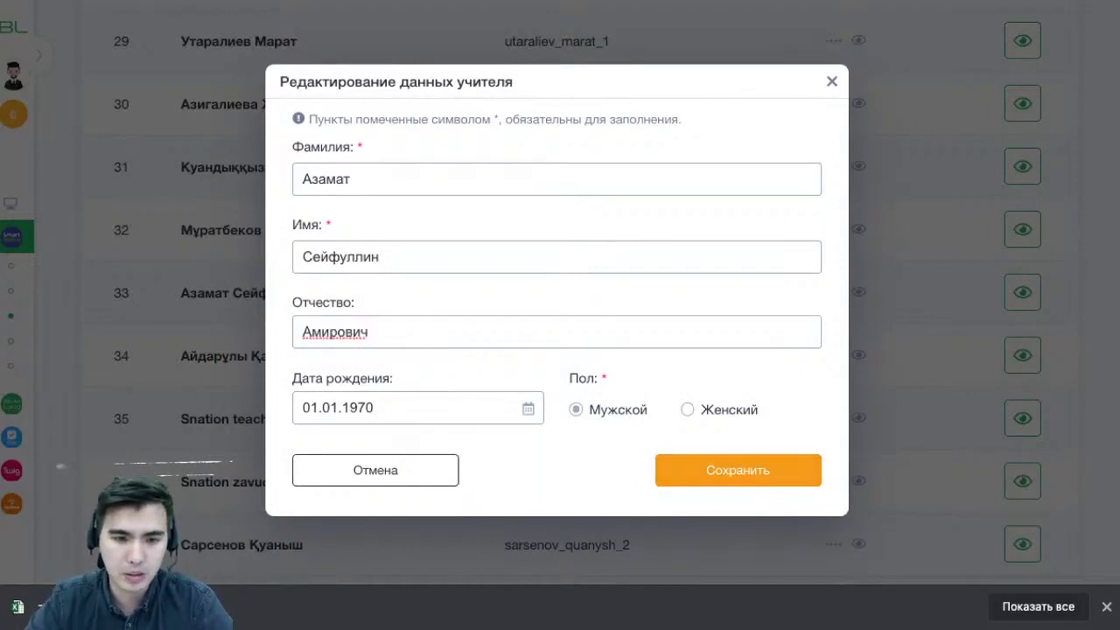
left_click(374, 408)
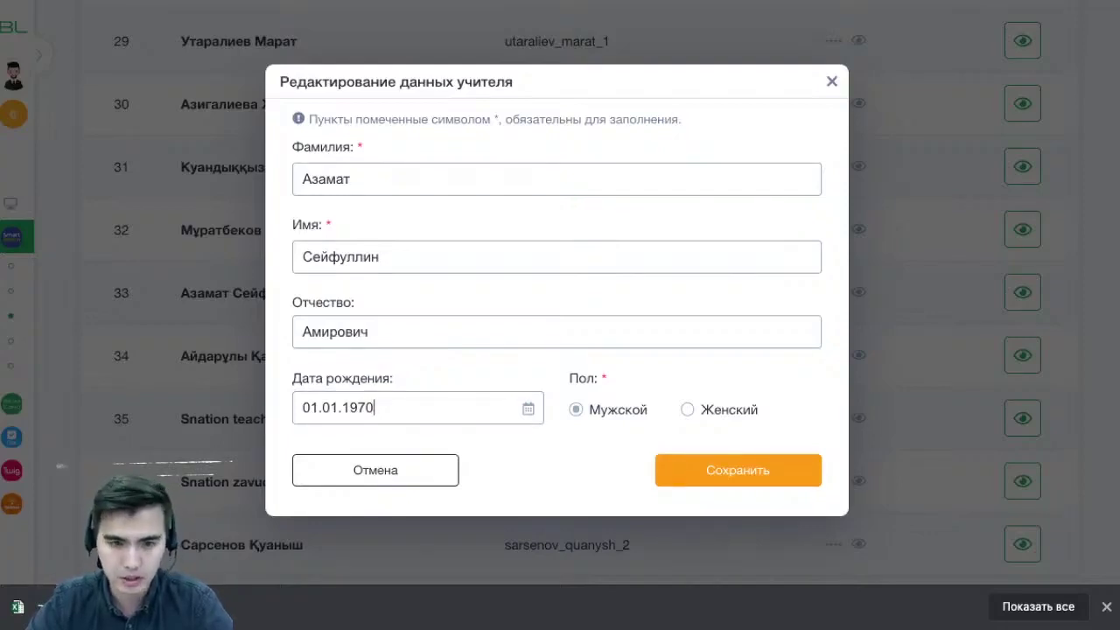
key("BackSpace")
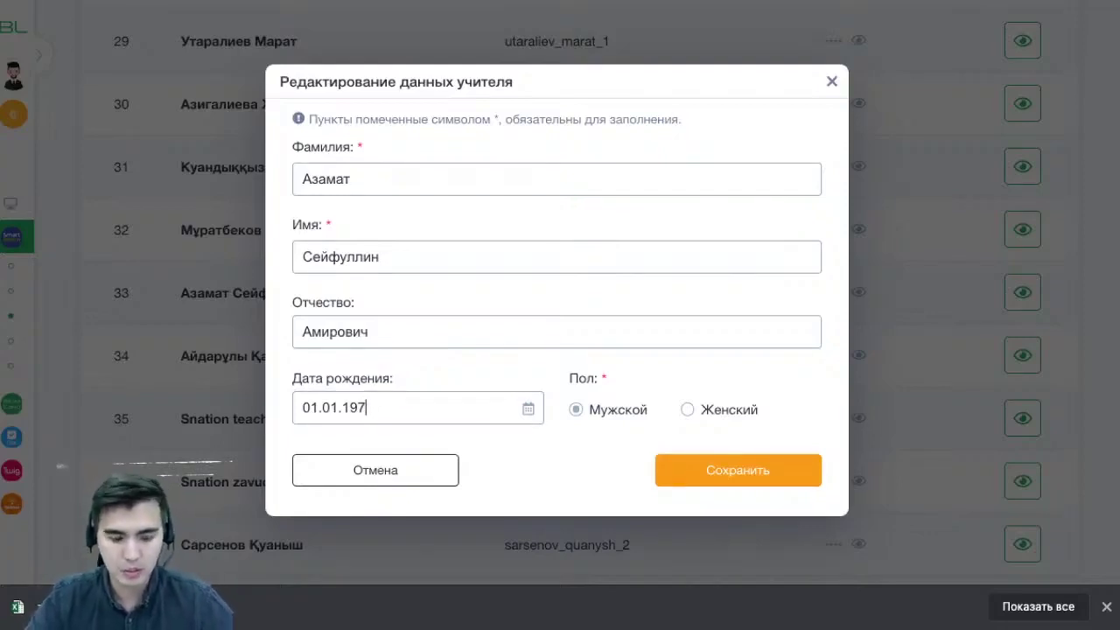
type("1")
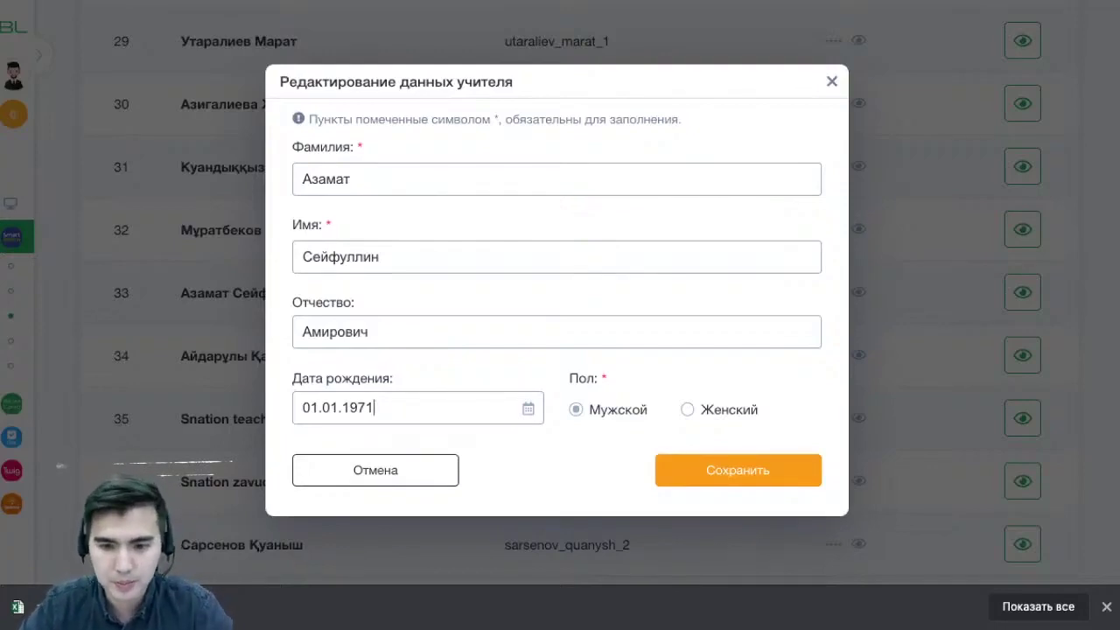
key("Return")
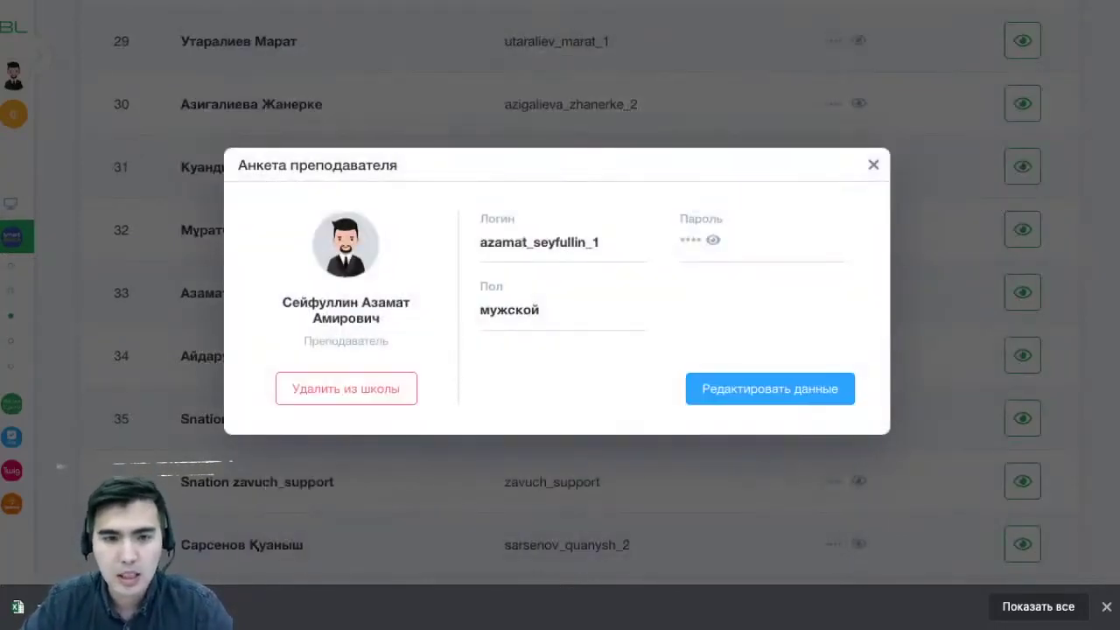
Close the teacher profile to return to the Teachers list
left_click_drag(380, 318, 281, 302)
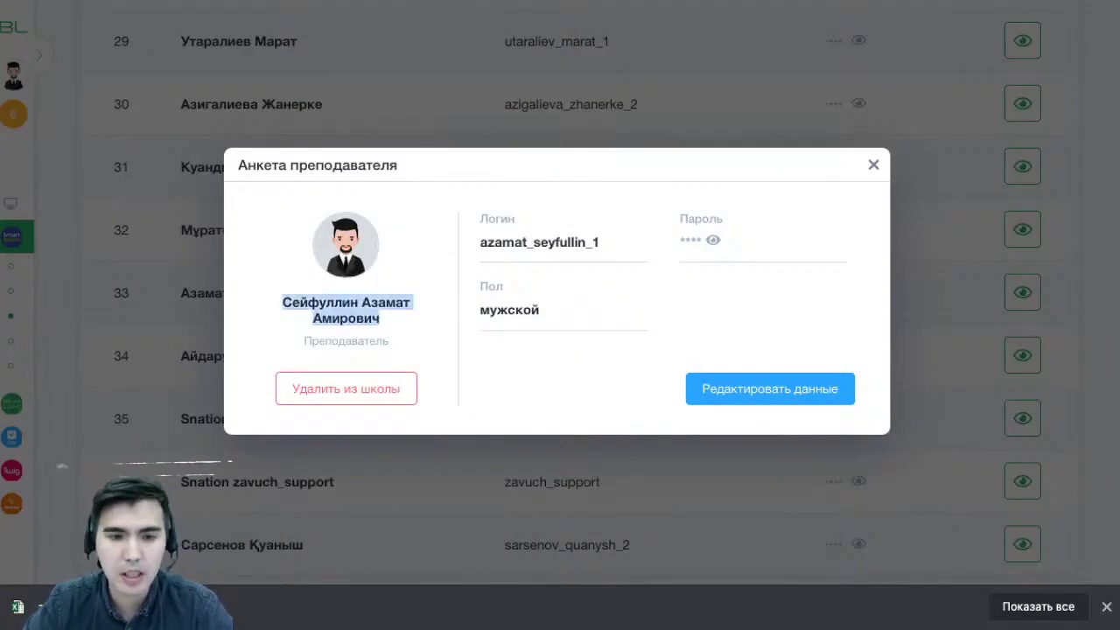
key("Escape")
scroll(560, 294, "down", 1)
scroll(560, 294, "up", 15)
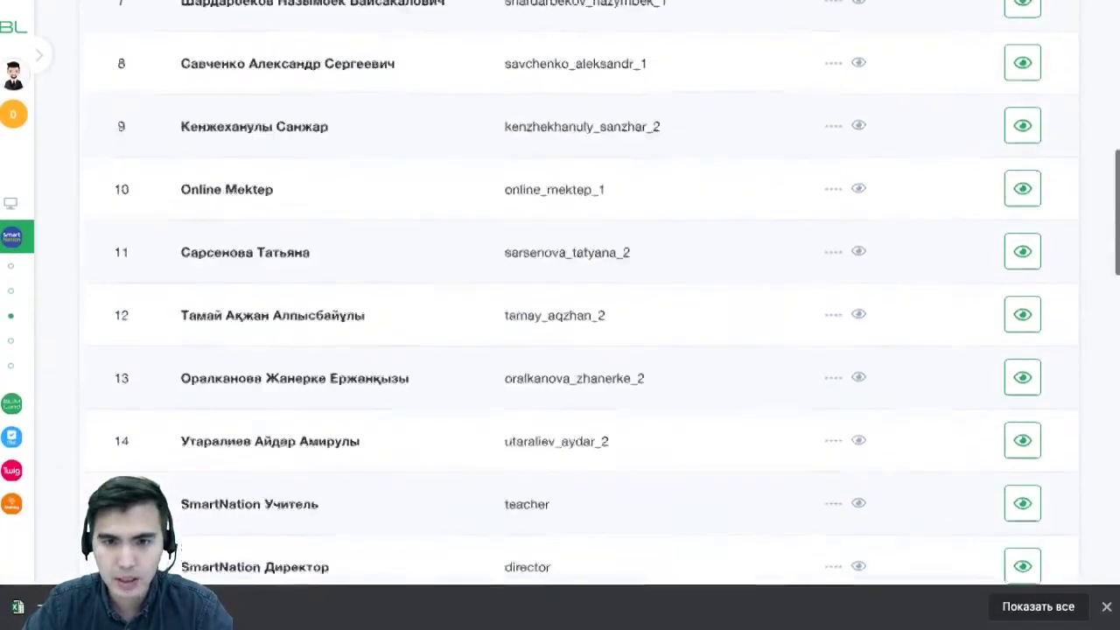
scroll(560, 293, "up", 8)
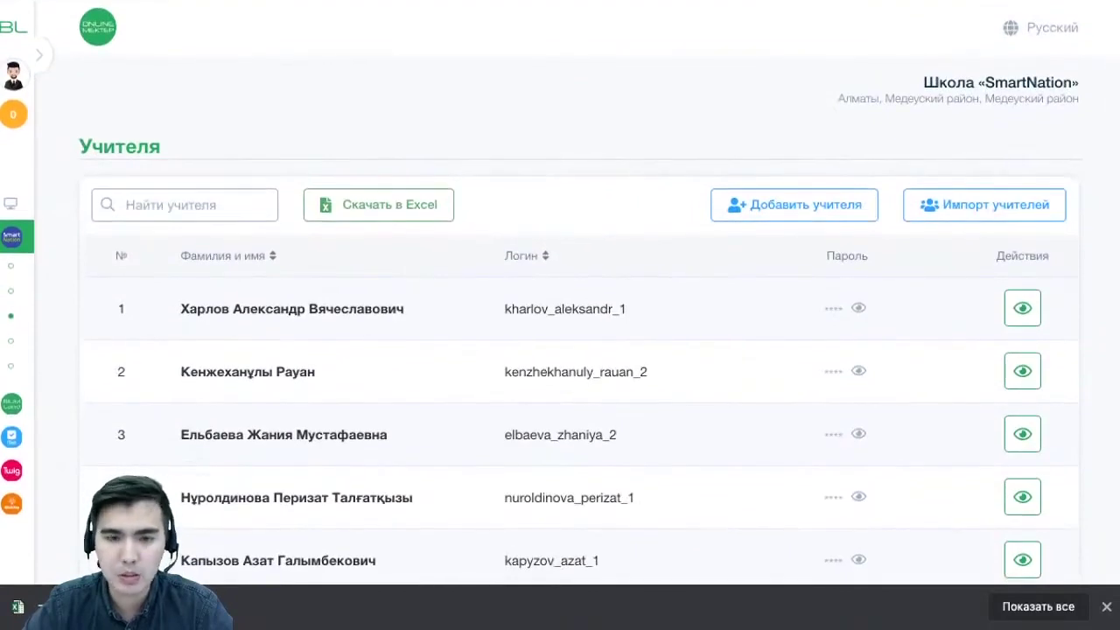
Start adding a new teacher and enter the surname and first name
left_click(794, 205)
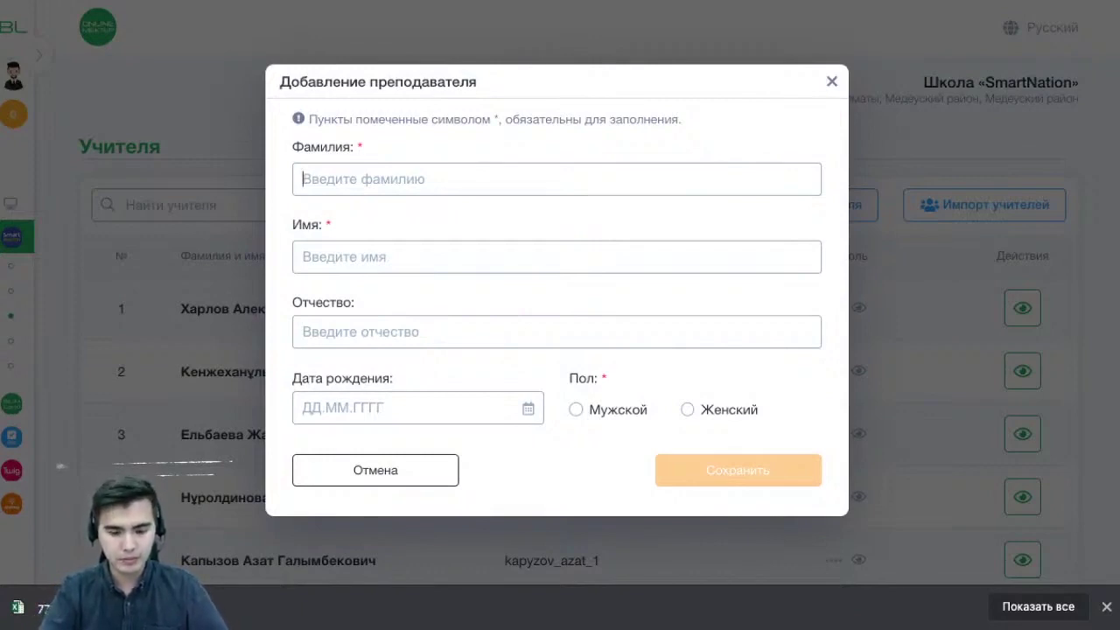
type("Fp")
key("BackSpace")
key("BackSpace")
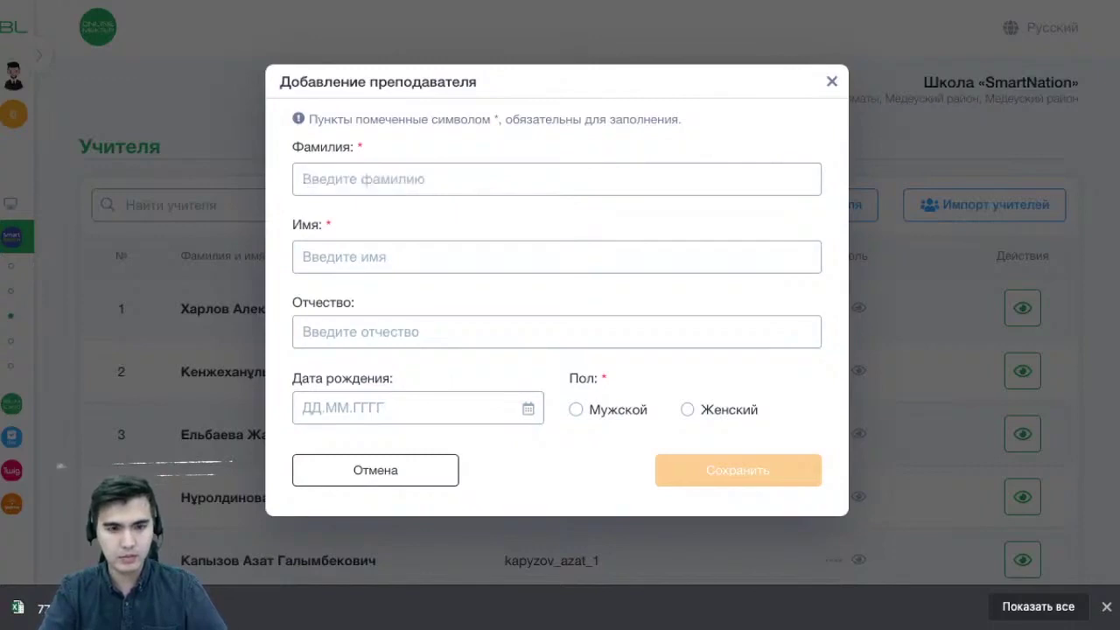
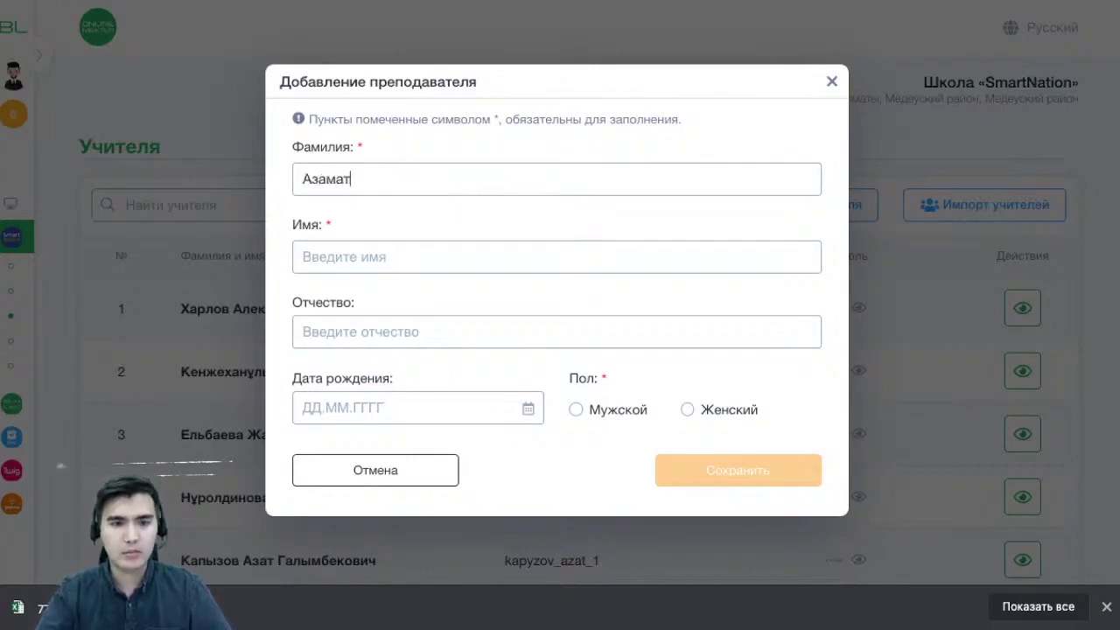
left_click(303, 256)
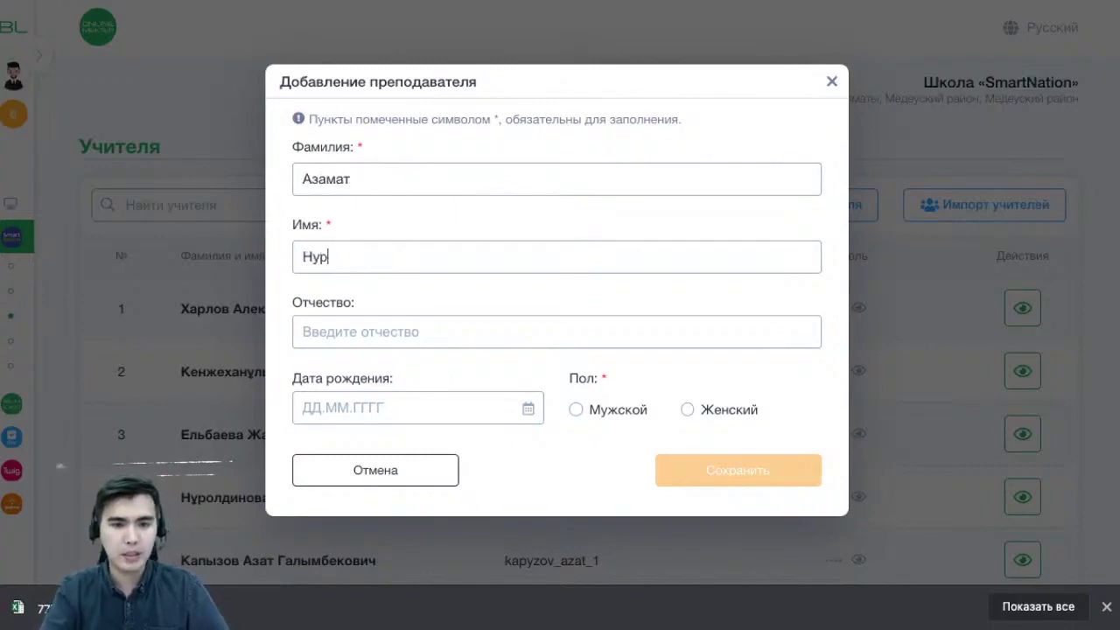
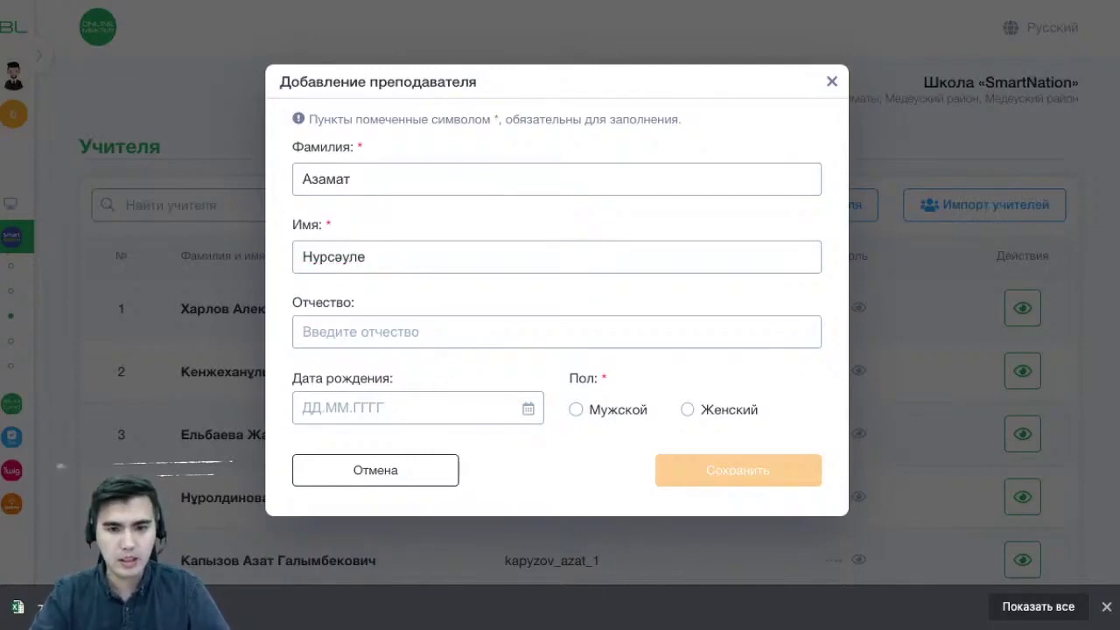
Set the gender to Женский, save, and select the generated login in the profile card
left_click(688, 410)
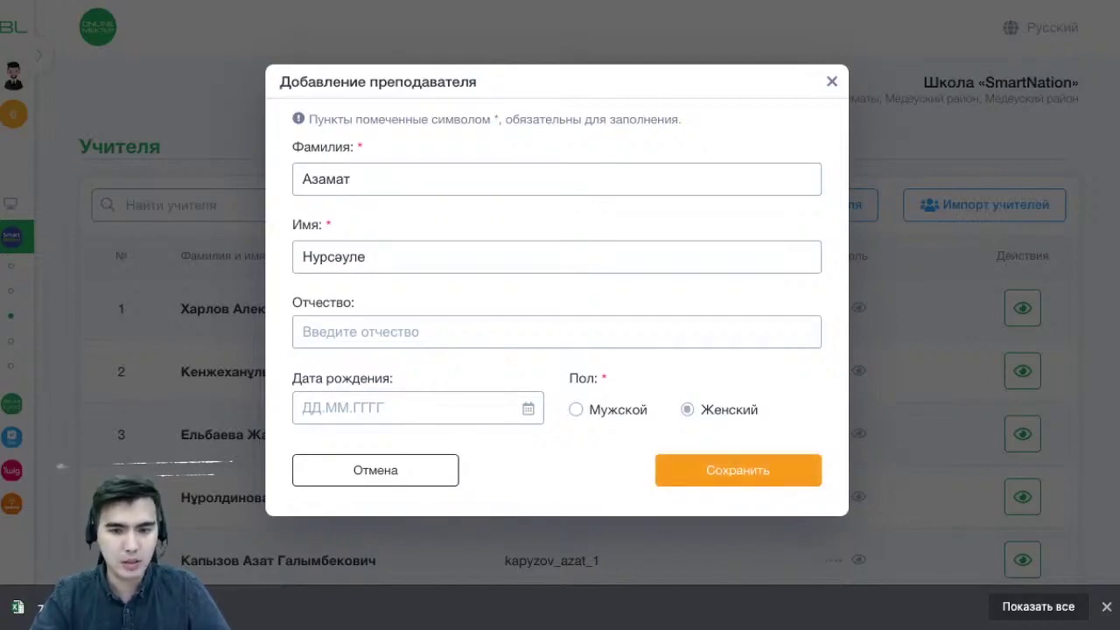
key("Return")
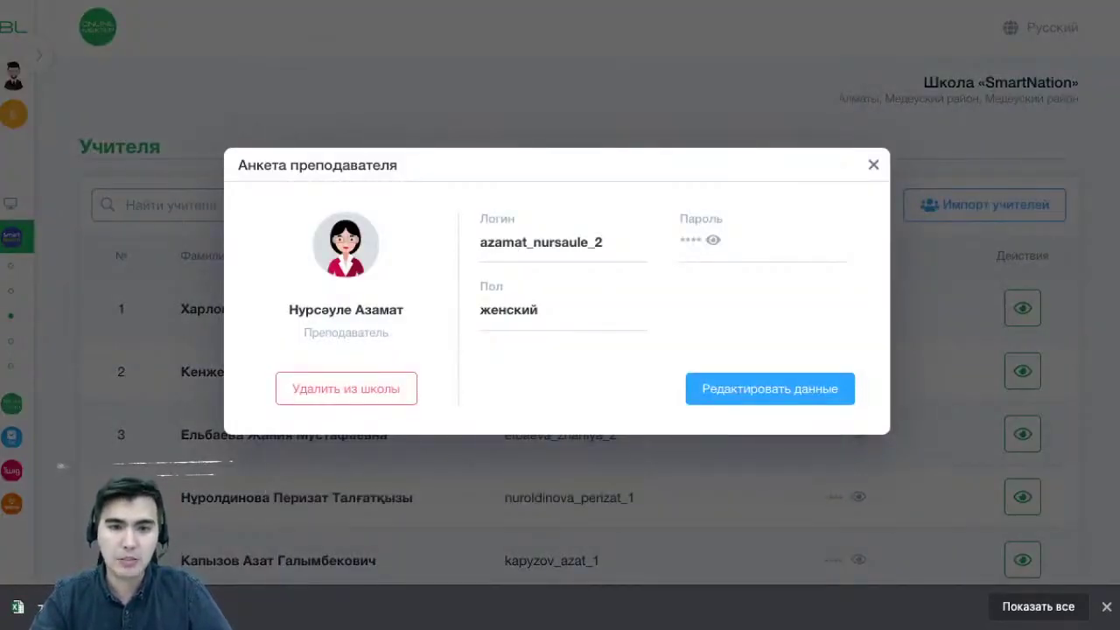
left_click_drag(604, 243, 480, 219)
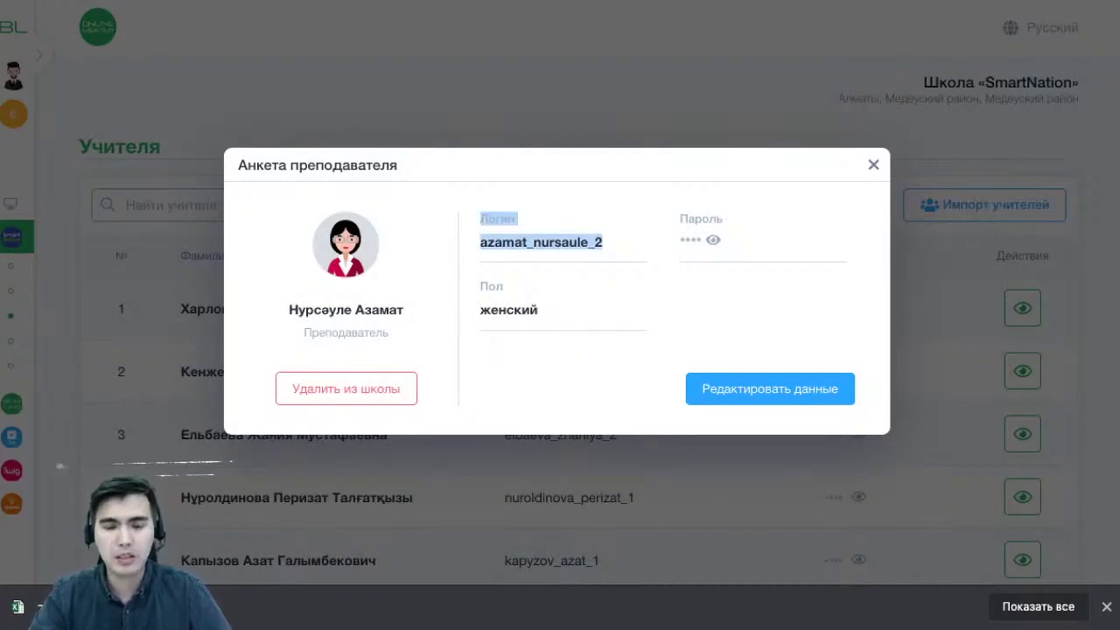
Close the profile card and search the teacher list for 'аза'
key("Escape")
scroll(578, 297, "down", 20)
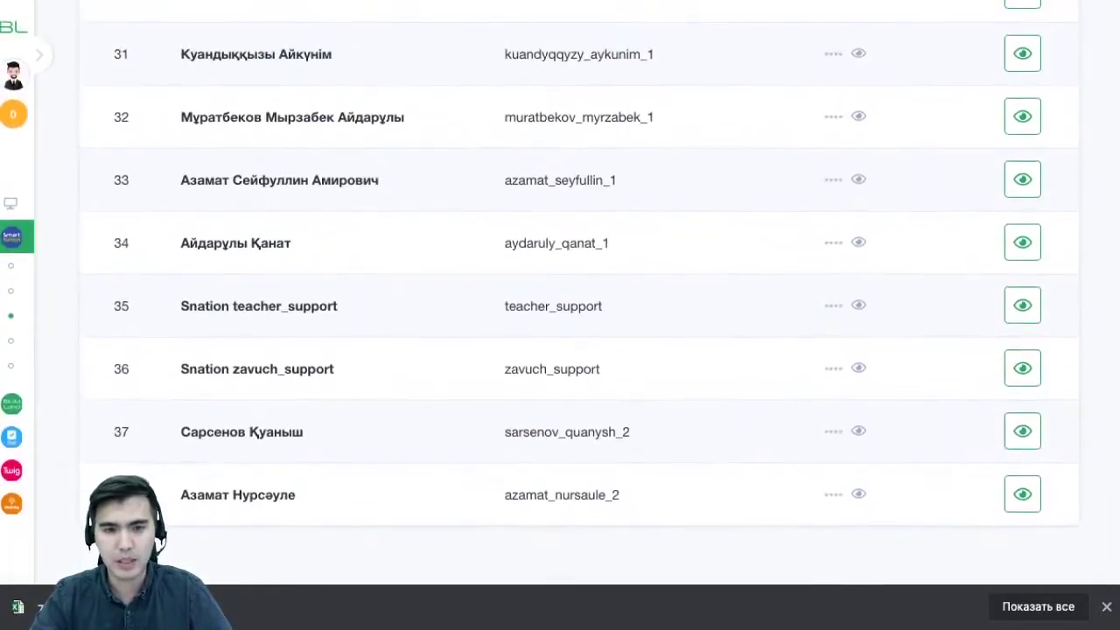
scroll(577, 298, "up", 20)
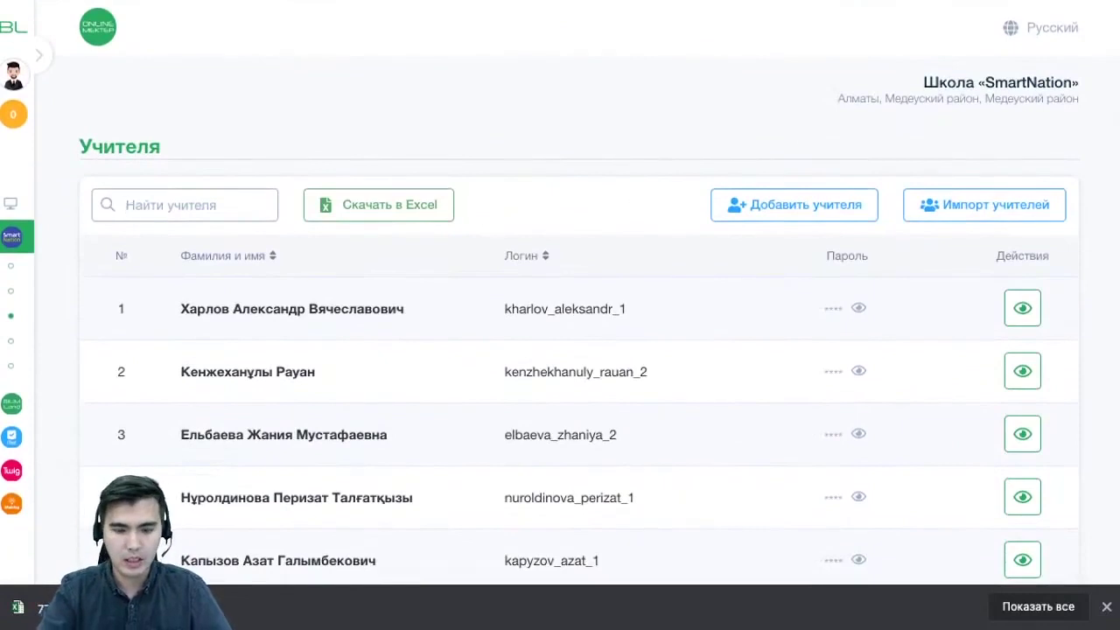
left_click(183, 205)
type("аза")
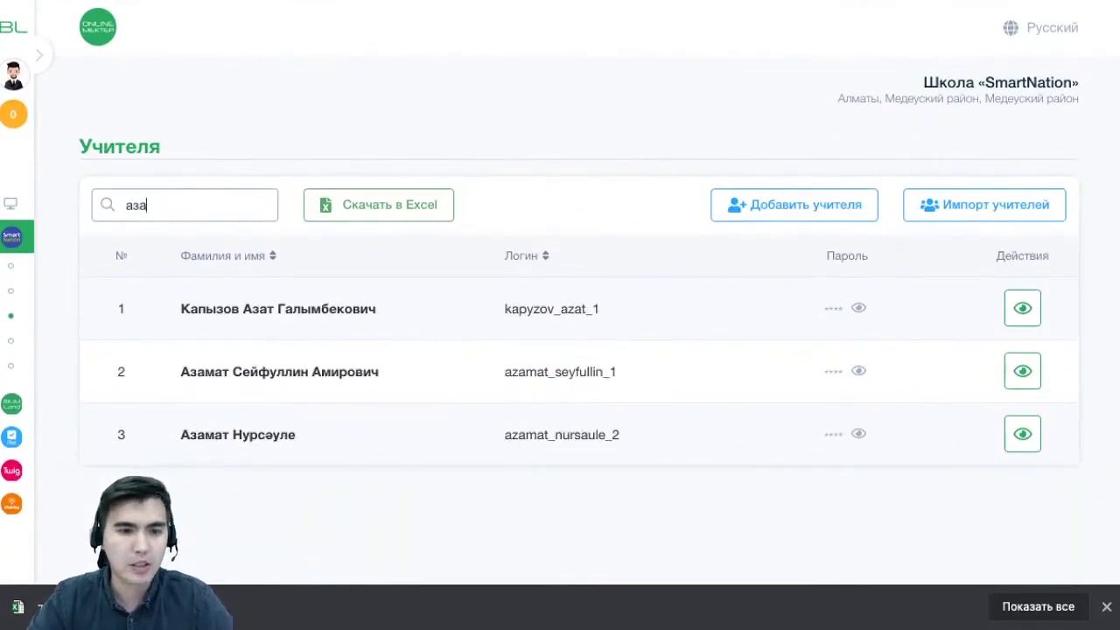
left_click_drag(297, 435, 180, 435)
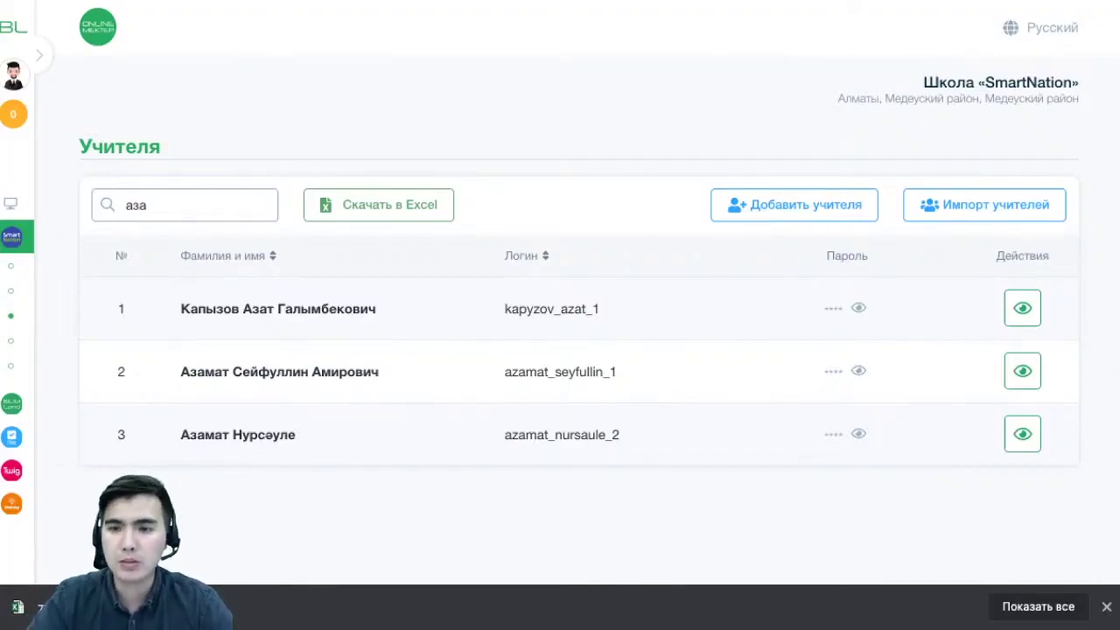
Submit the xlsx file through Импорт учителей, then clear the 'аза' search
left_click(984, 204)
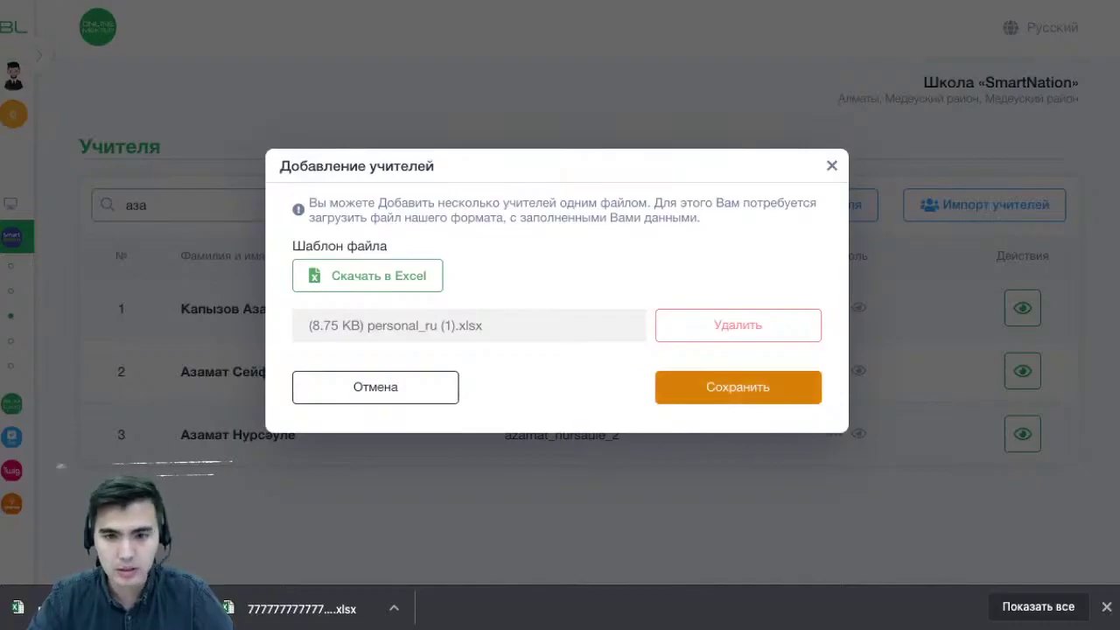
left_click(738, 387)
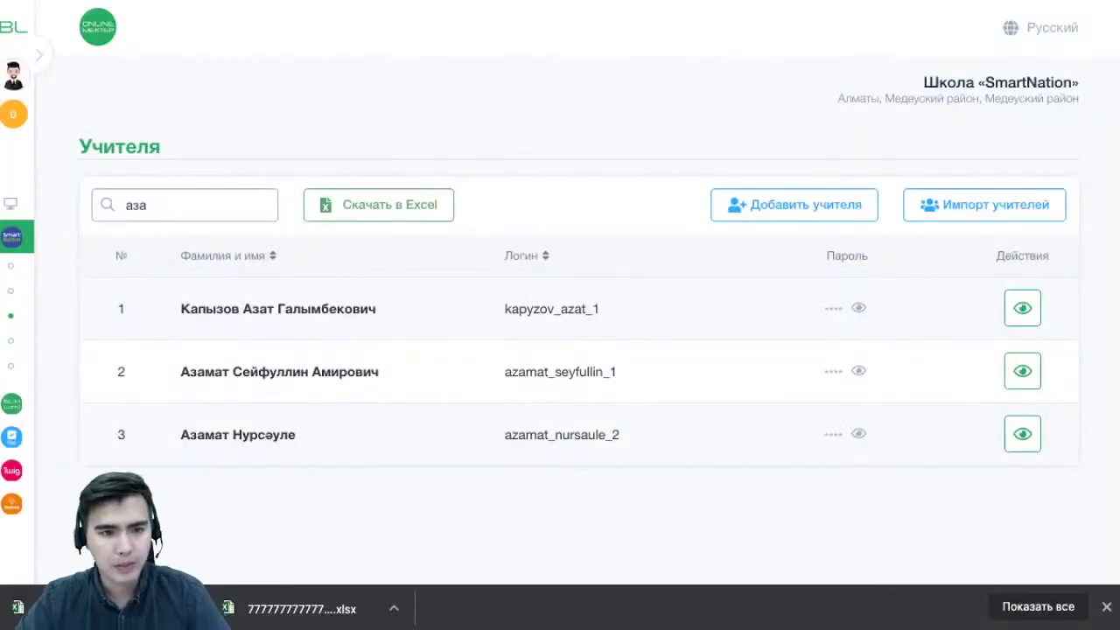
key("BackSpace")
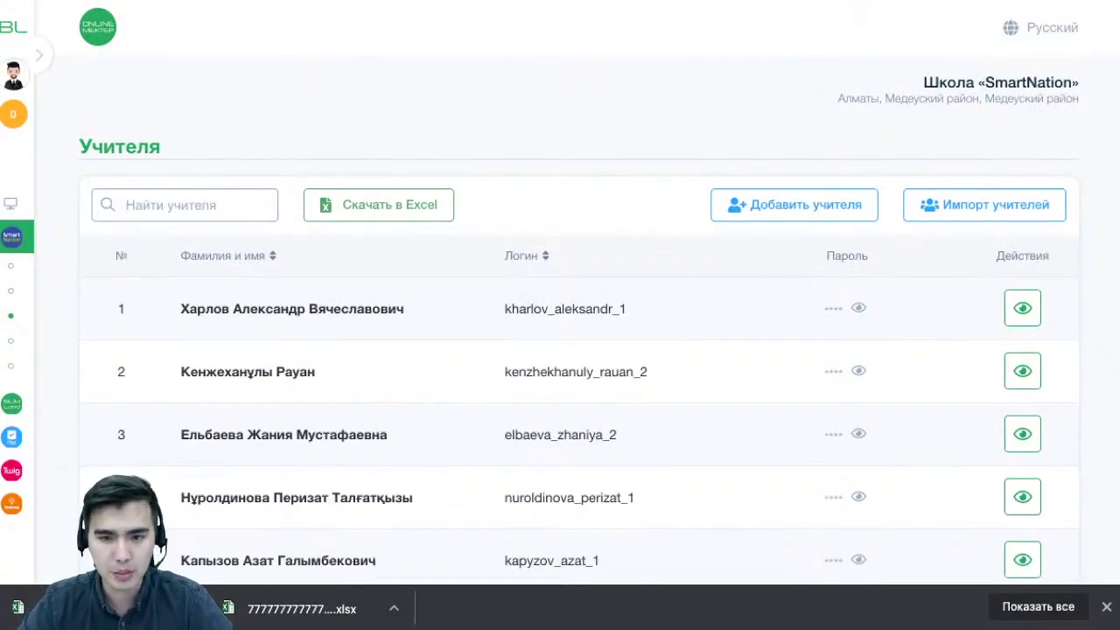
scroll(577, 350, "down", 2)
scroll(578, 350, "down", 1)
Expand the sidebar and open the Классы (Classes) list
scroll(577, 350, "up", 5)
left_click(39, 55)
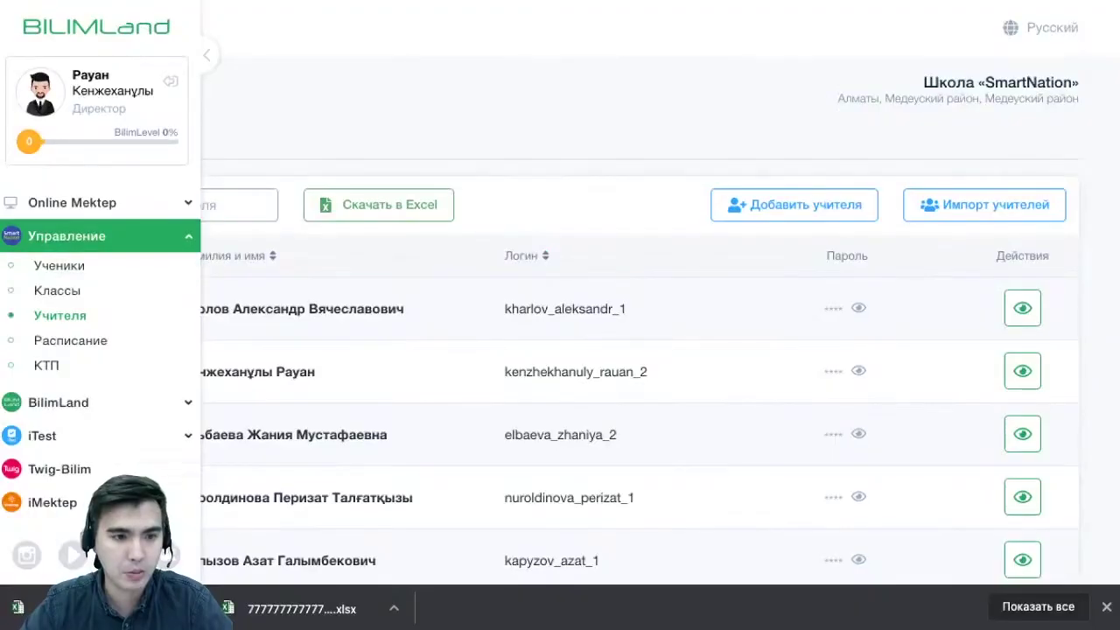
left_click(57, 290)
scroll(578, 350, "down", 10)
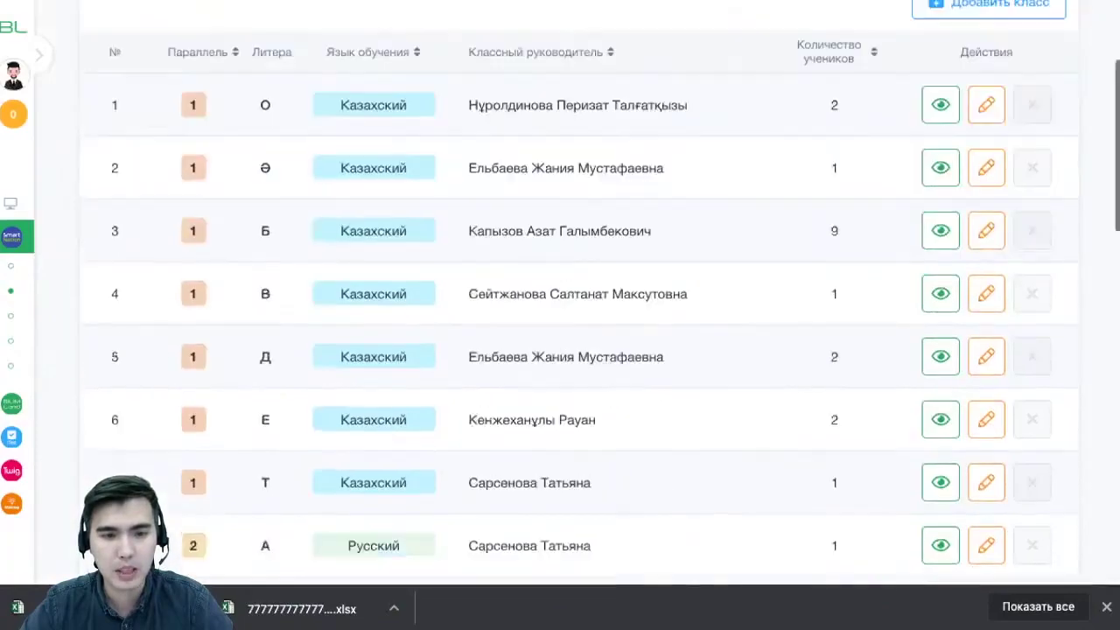
scroll(578, 350, "down", 3)
scroll(578, 350, "up", 15)
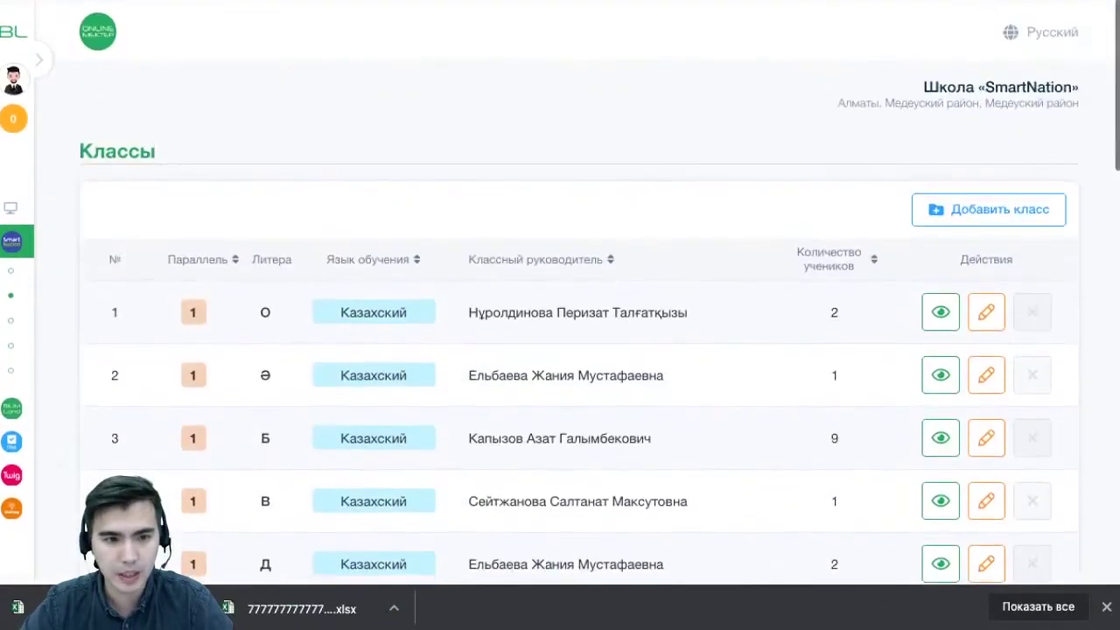
scroll(578, 350, "down", 1)
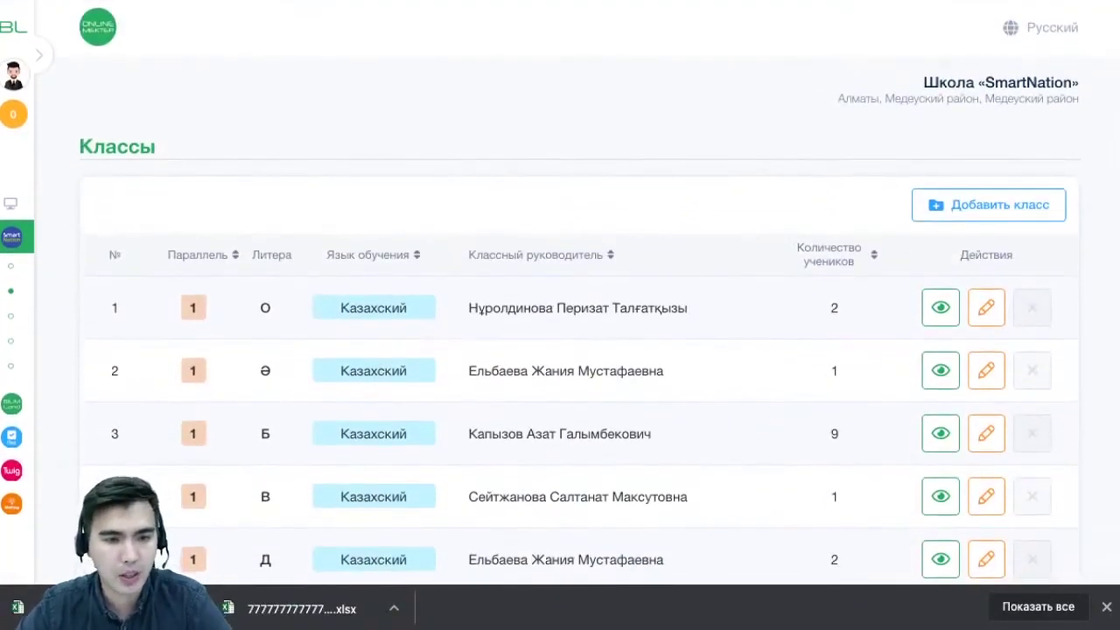
Sort the classes table by grade, then by language of instruction
left_click(234, 255)
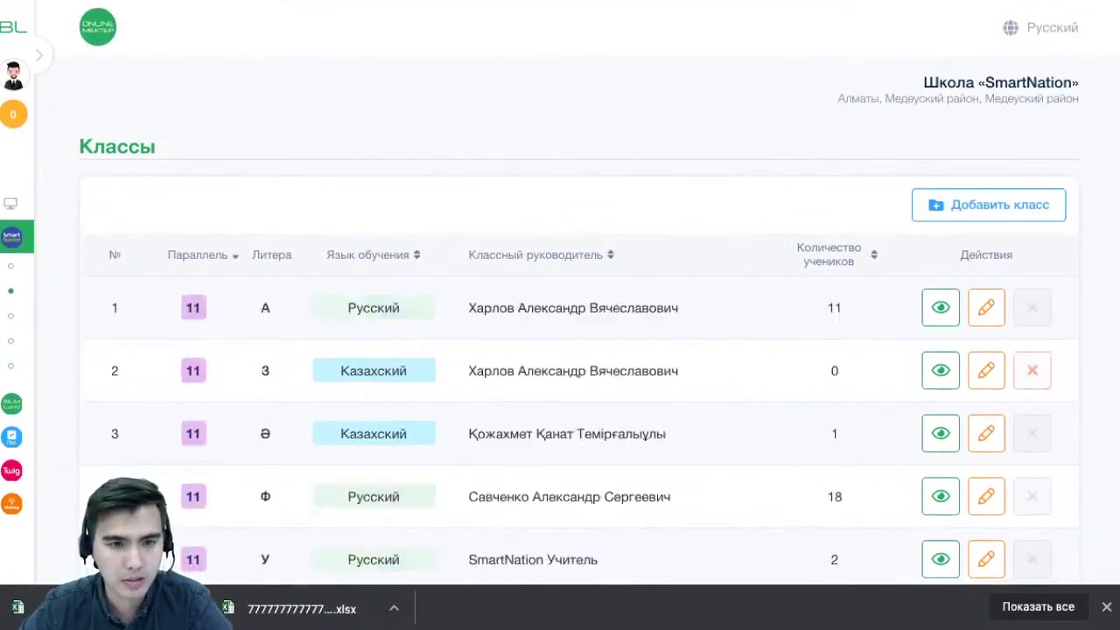
left_click(235, 255)
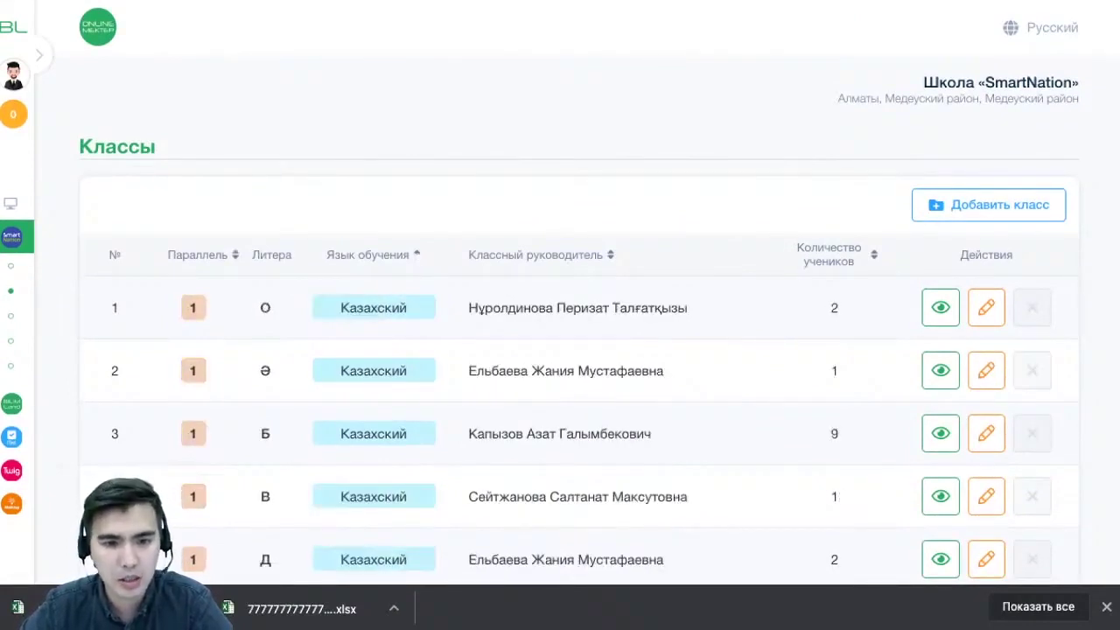
scroll(577, 350, "down", 15)
scroll(578, 350, "up", 15)
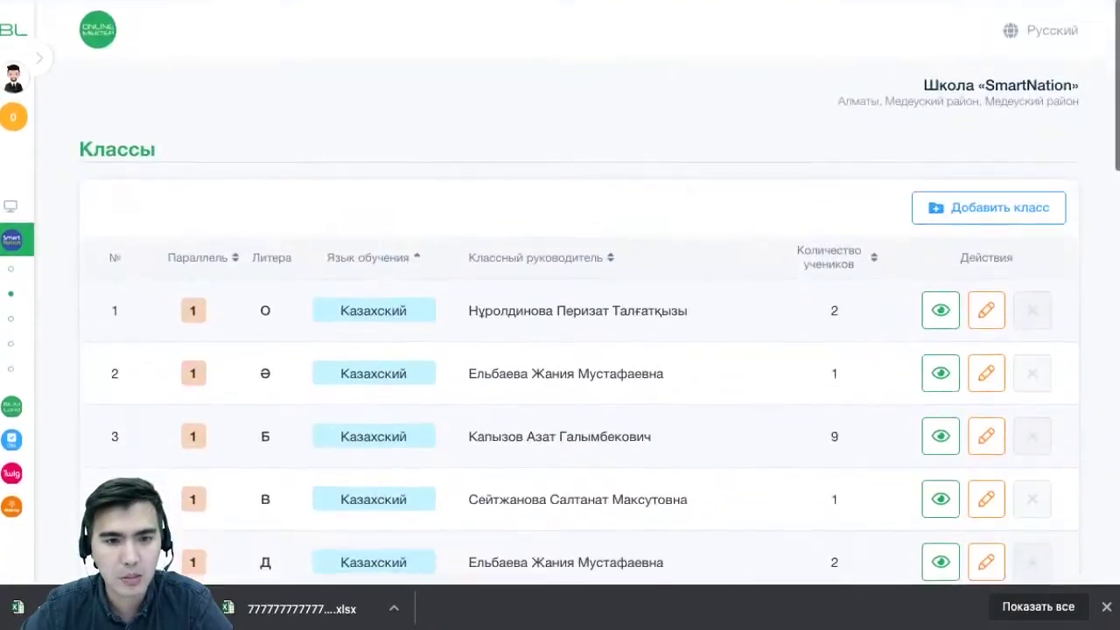
scroll(578, 350, "down", 9)
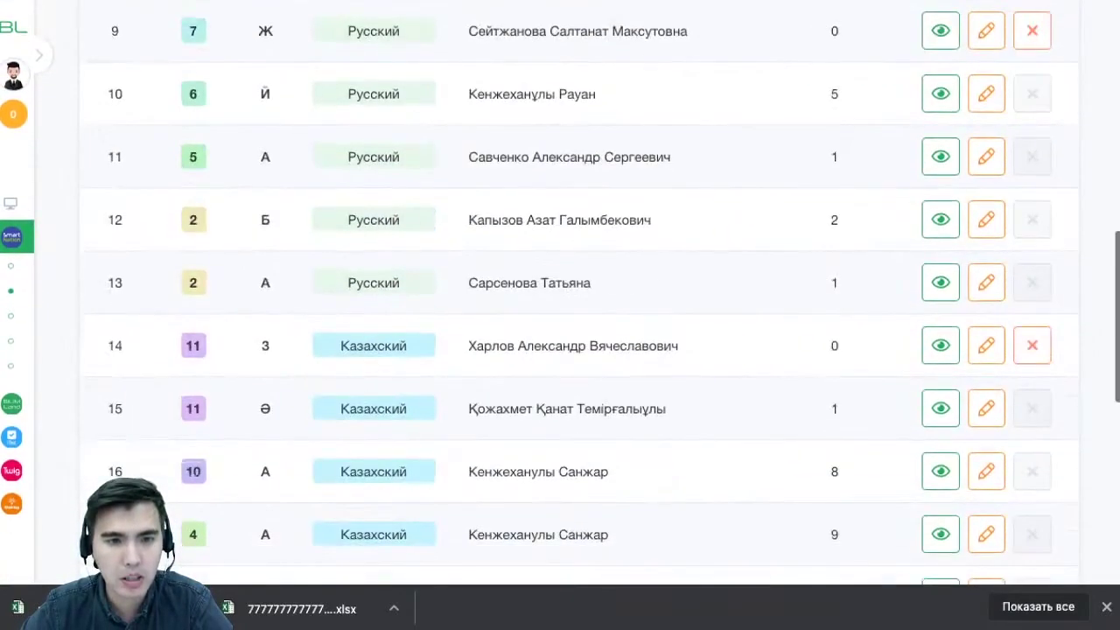
scroll(578, 350, "up", 9)
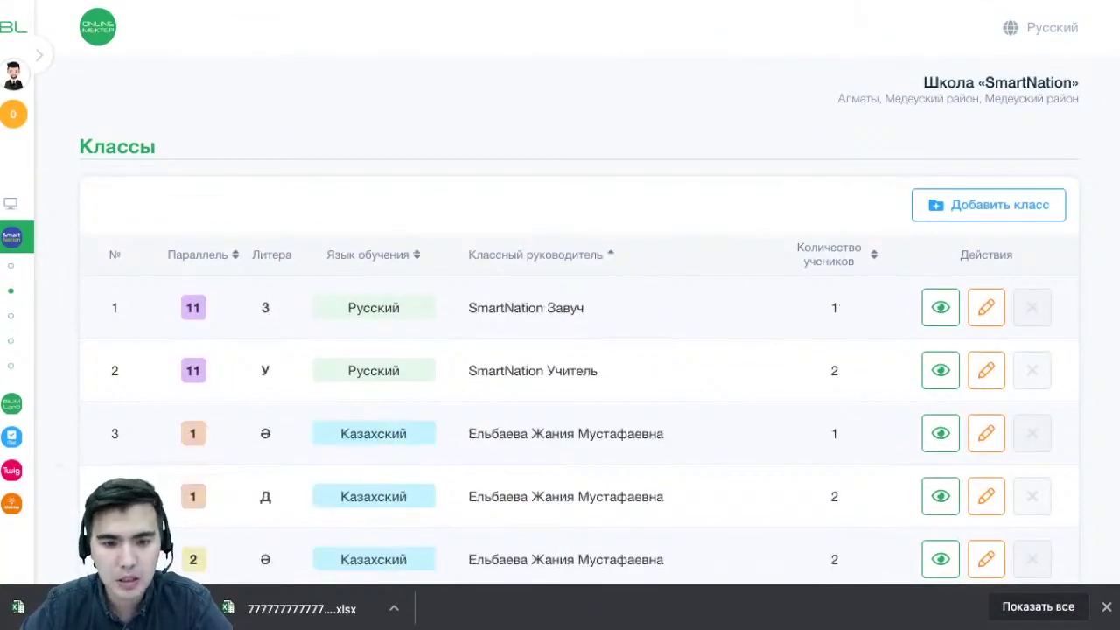
scroll(578, 350, "down", 10)
scroll(578, 350, "down", 5)
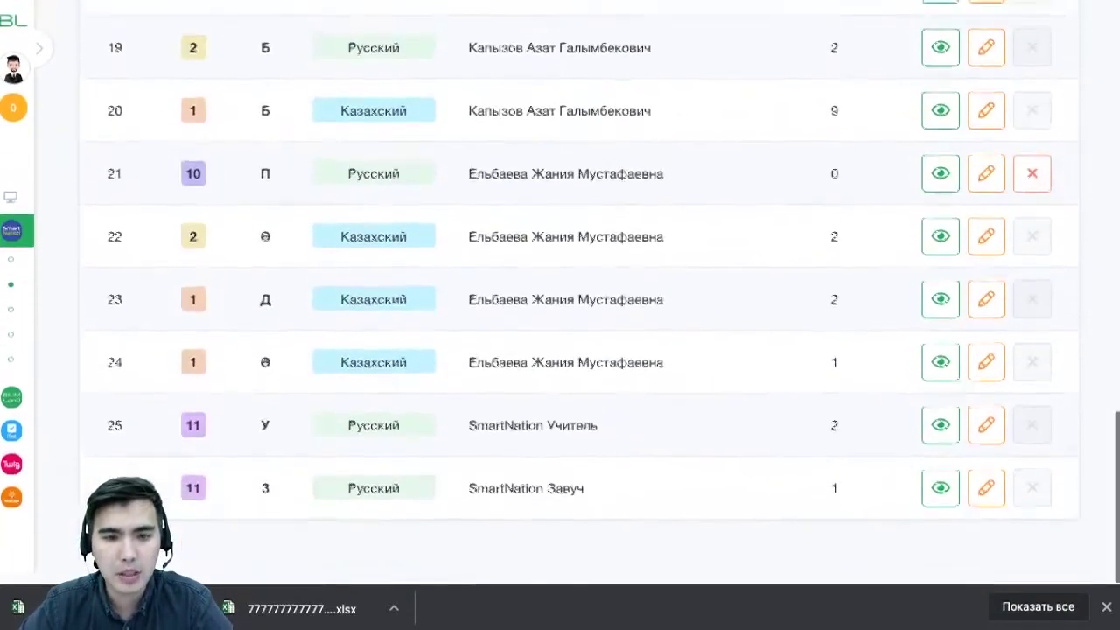
scroll(578, 350, "up", 15)
scroll(578, 350, "down", 12)
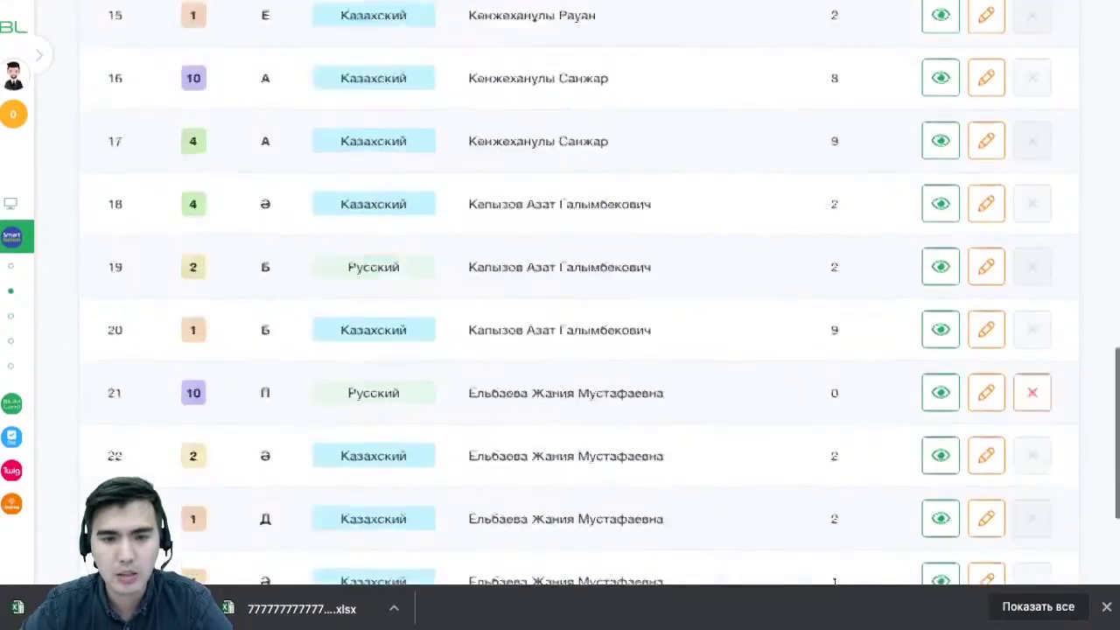
scroll(577, 350, "up", 15)
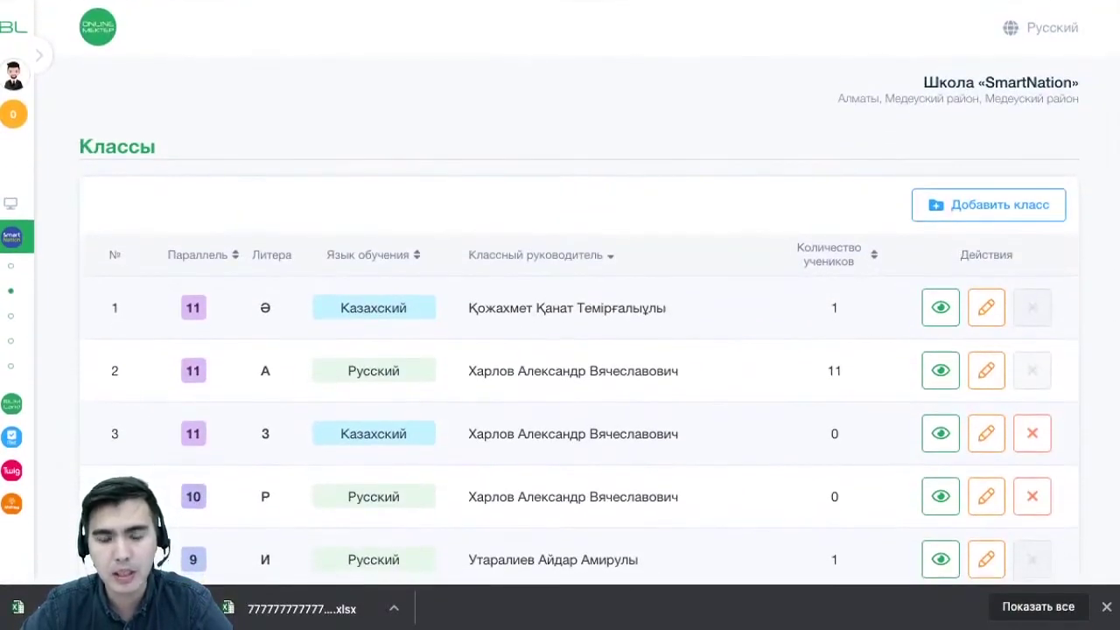
Open the student list of class 11A with its row's view button
left_click_drag(470, 371, 571, 371)
left_click(571, 371)
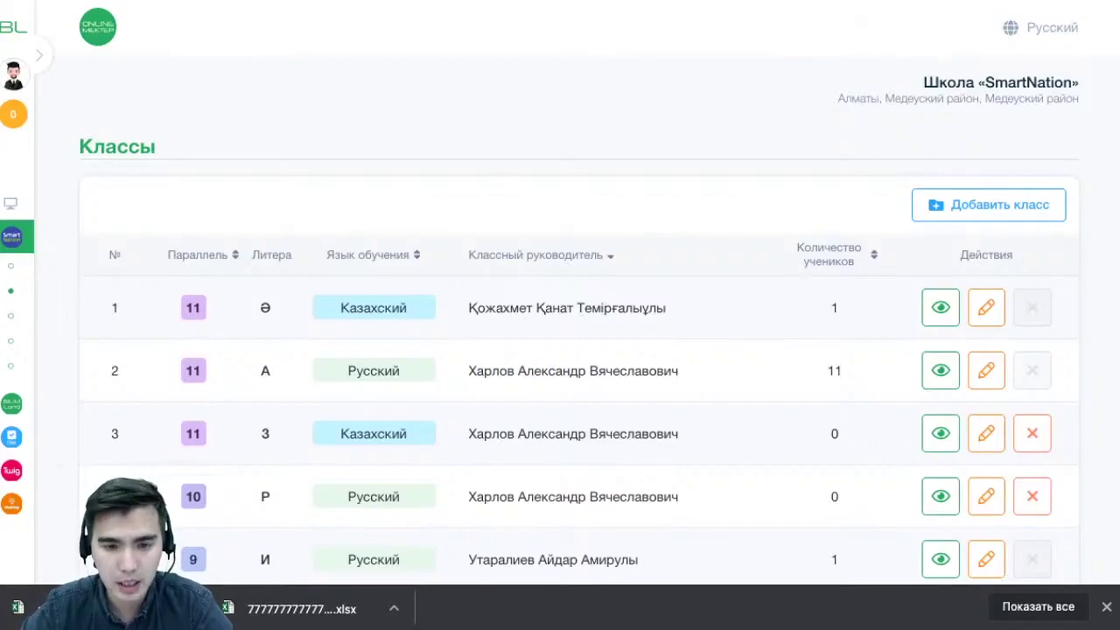
left_click_drag(470, 371, 578, 372)
scroll(560, 394, "down", 5)
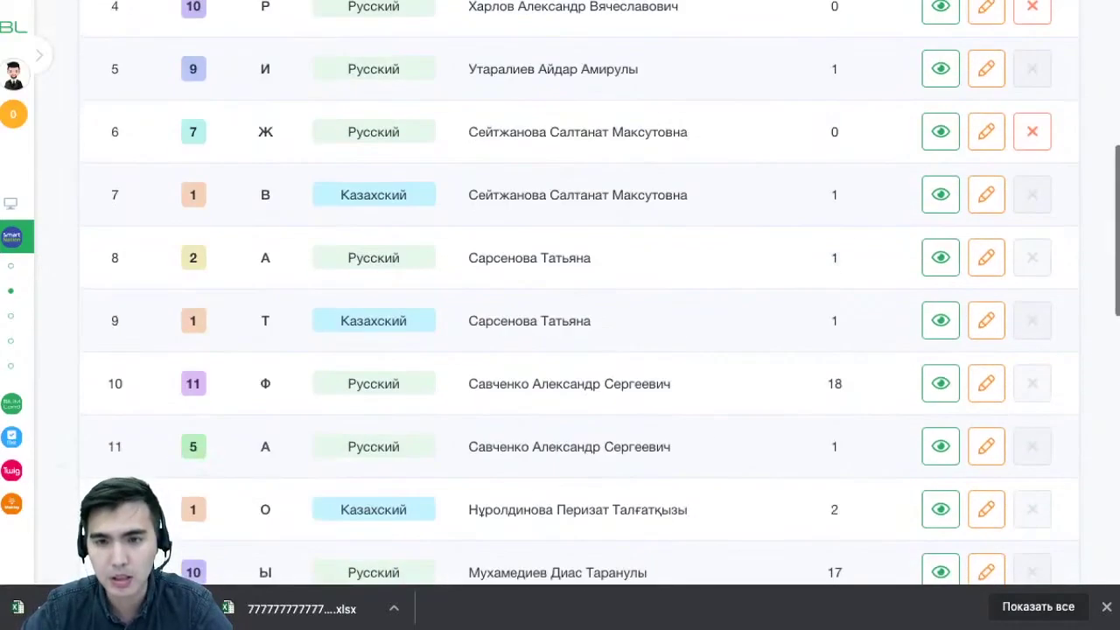
scroll(560, 394, "up", 5)
scroll(560, 393, "down", 1)
scroll(560, 394, "up", 1)
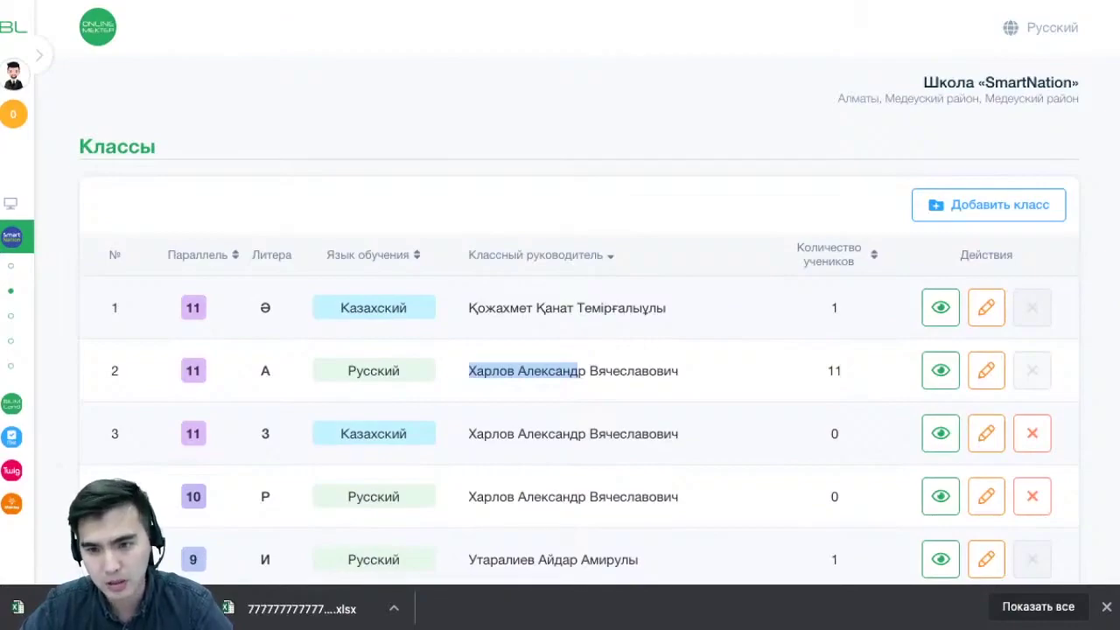
scroll(560, 350, "down", 15)
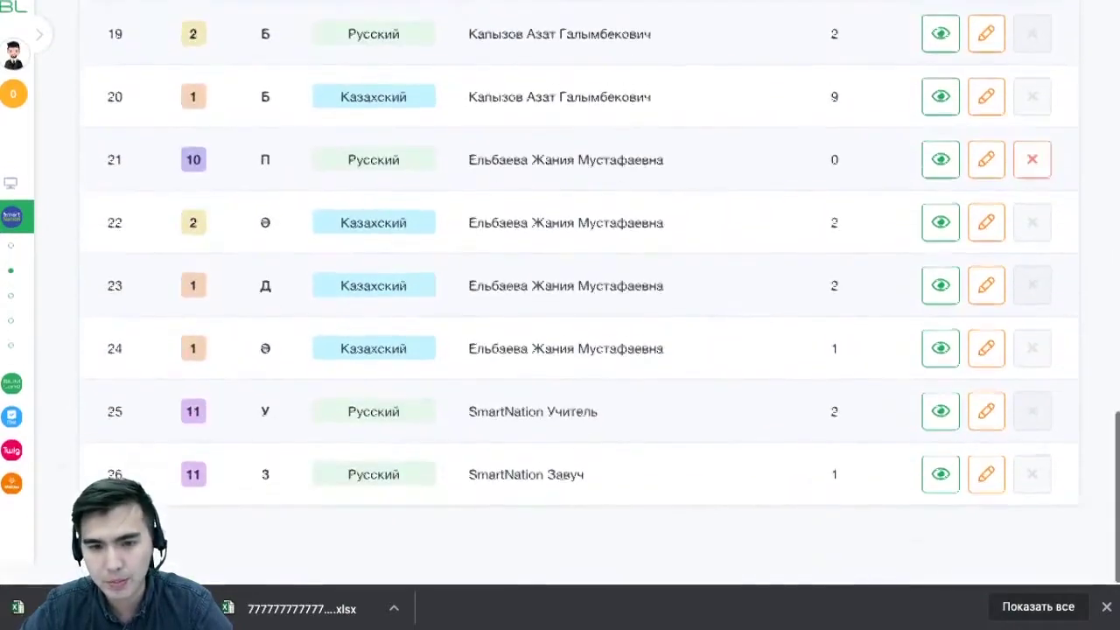
scroll(941, 493, "up", 15)
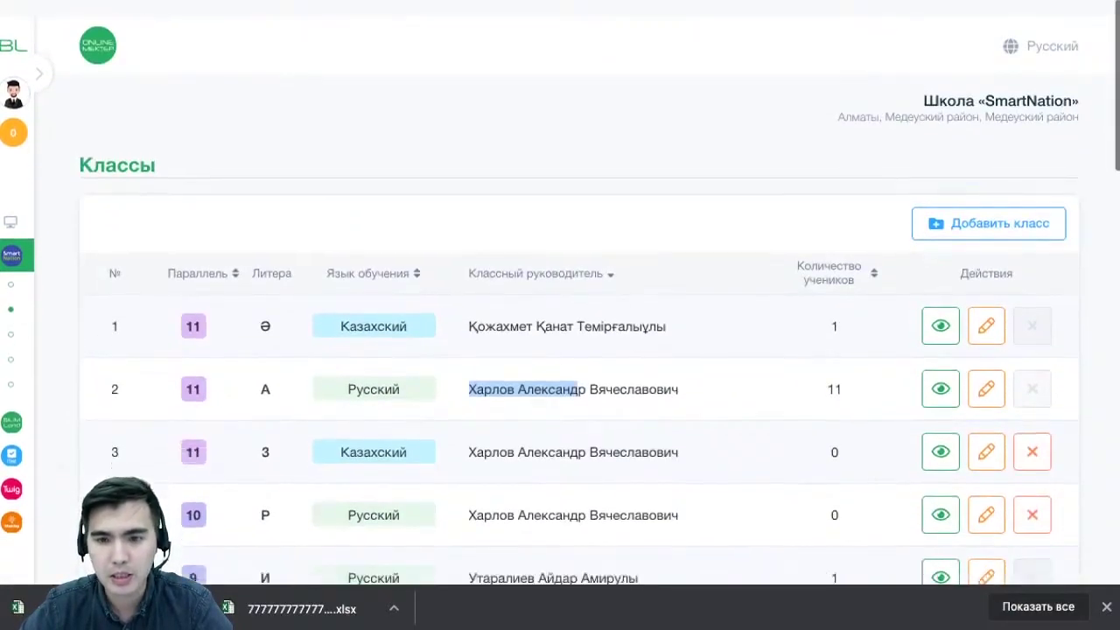
scroll(560, 350, "down", 1)
left_click_drag(578, 371, 680, 372)
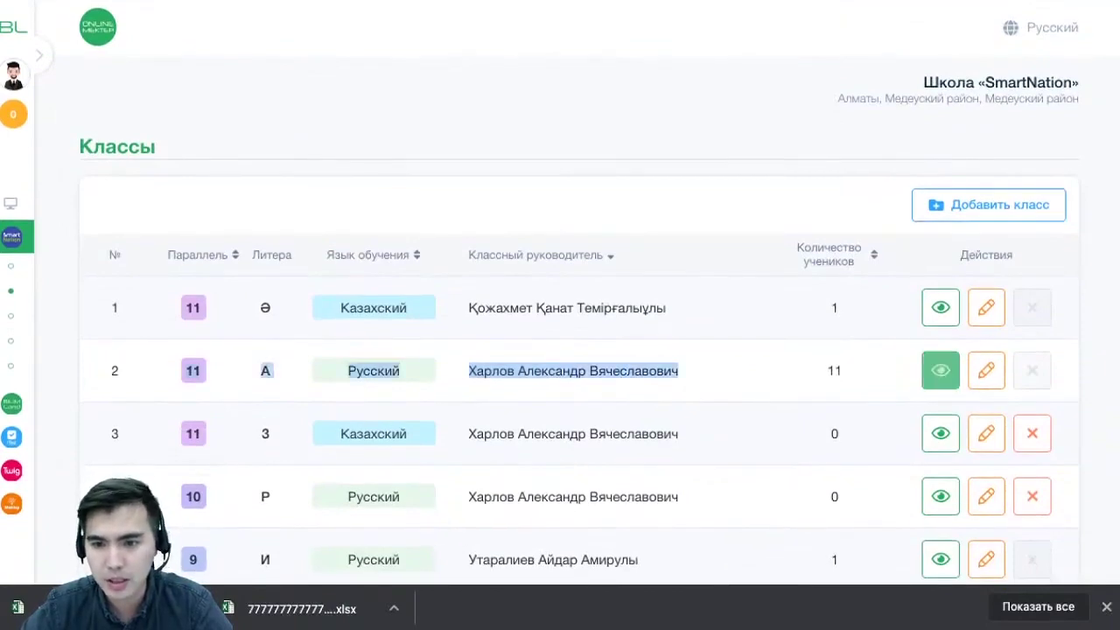
left_click(941, 370)
scroll(560, 315, "up", 6)
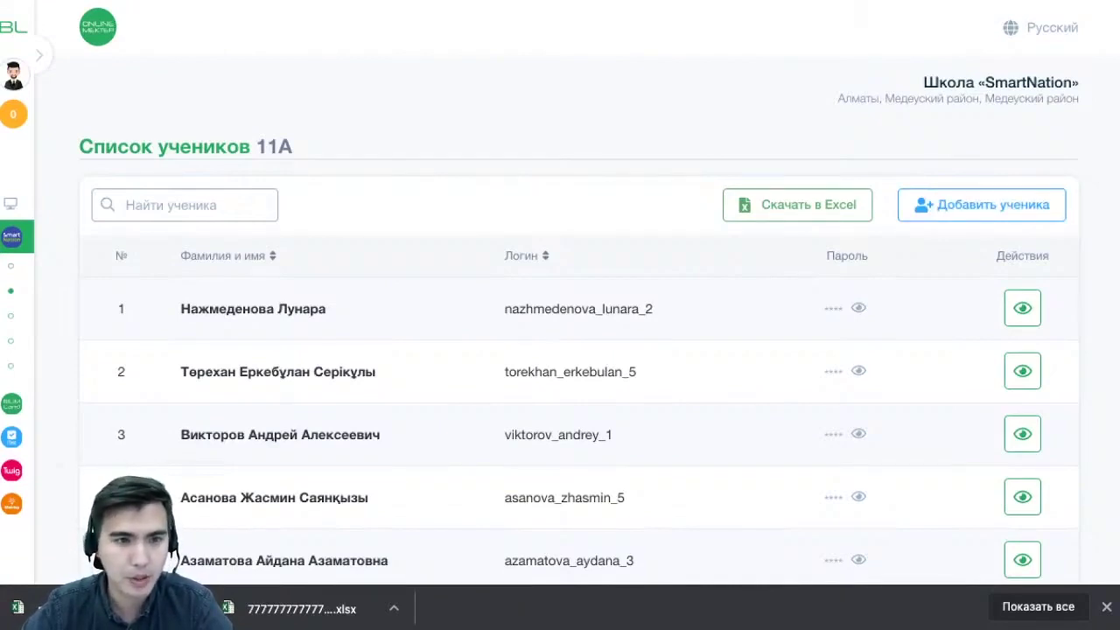
Go back to the Классы list with browser Back (Alt+Left)
key("alt+Left")
scroll(560, 350, "down", 1)
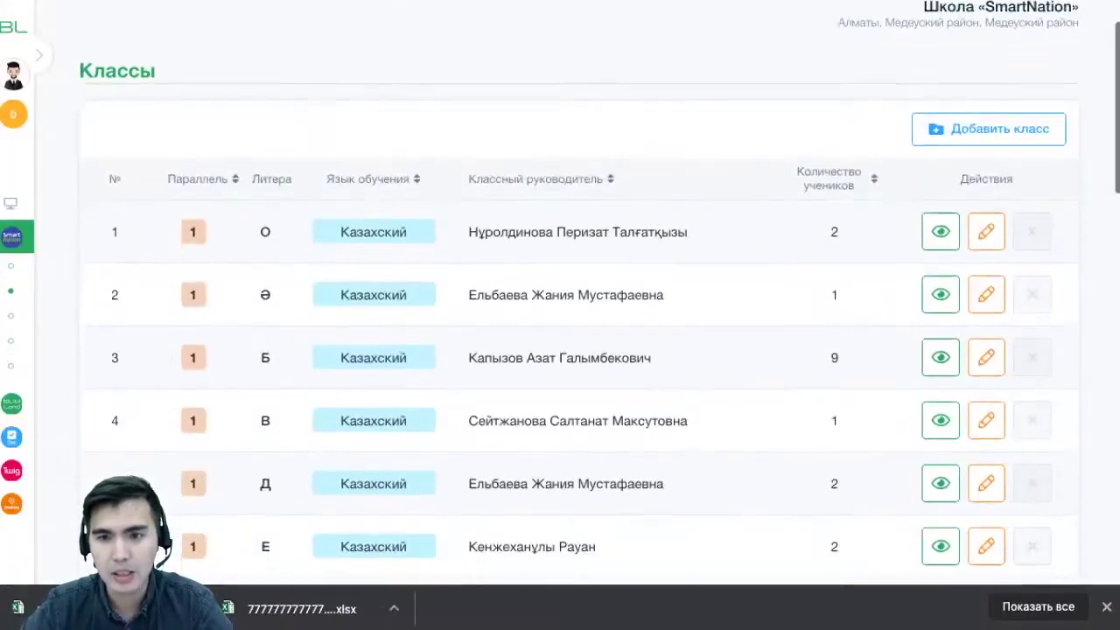
scroll(560, 350, "down", 1)
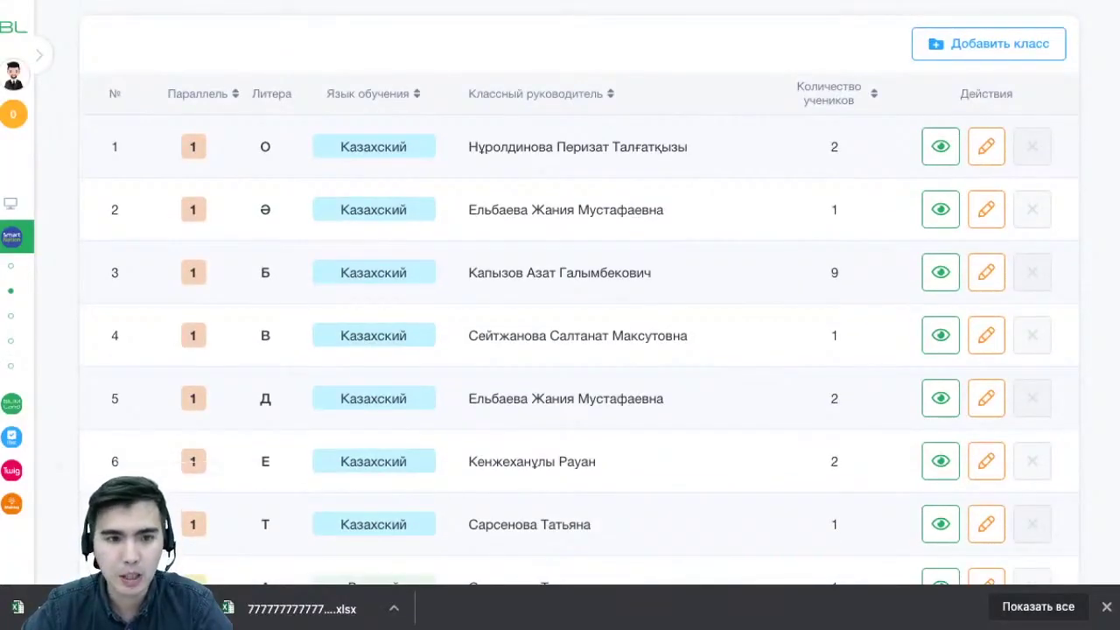
scroll(561, 350, "up", 1)
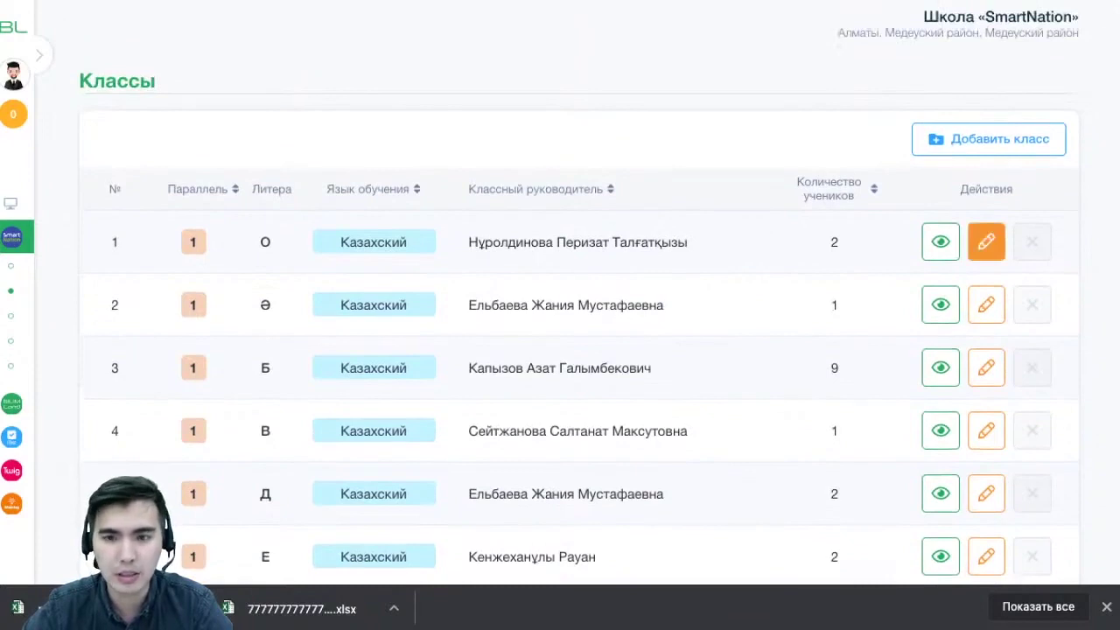
Assign a different class teacher to class 1 О in its edit form
left_click(986, 242)
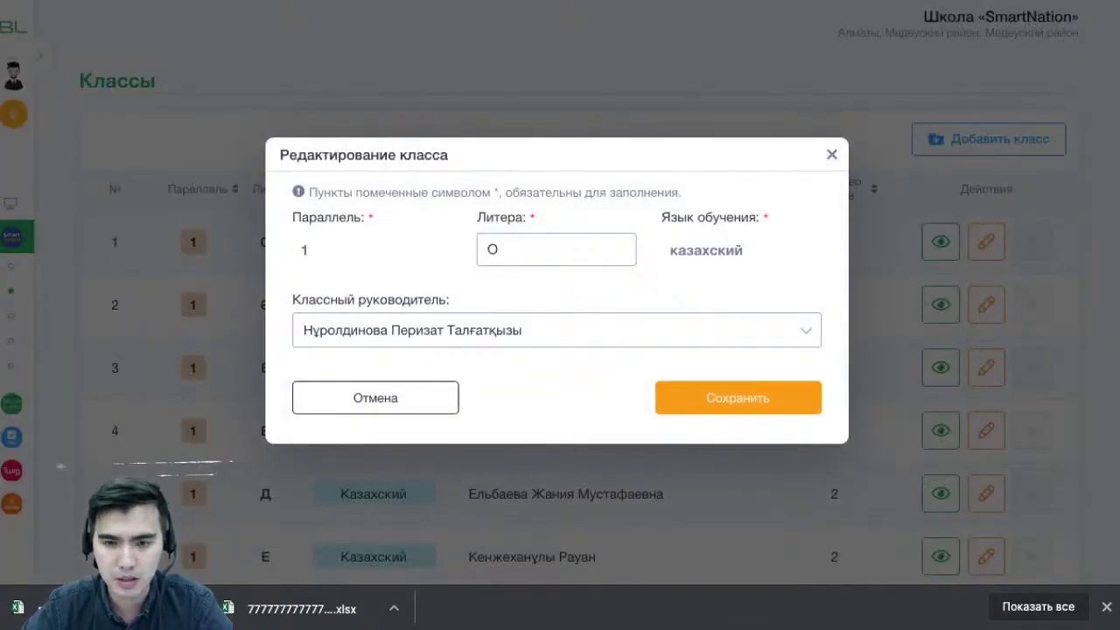
left_click(556, 330)
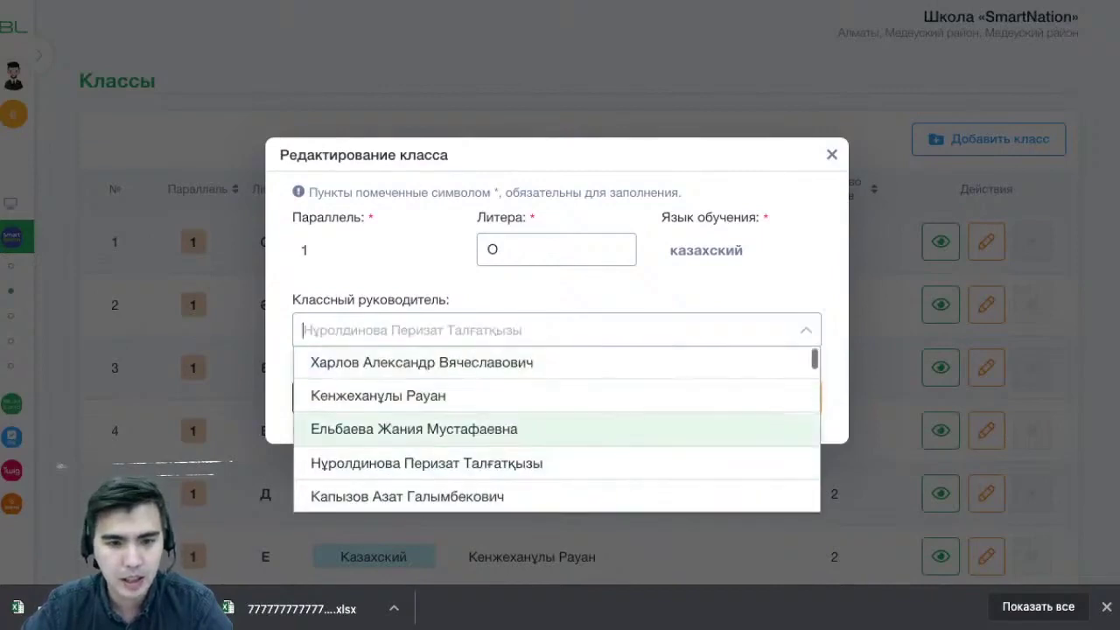
key("Down")
key("Down")
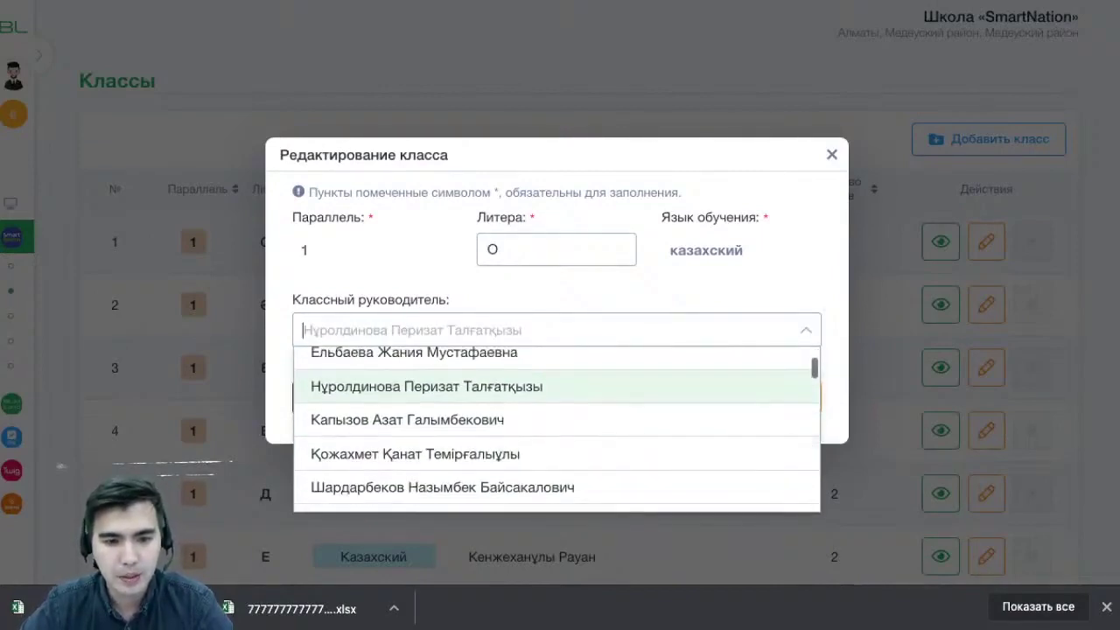
key("Down")
key("Down")
key("Down")
key("Down")
key("Down")
key("Down")
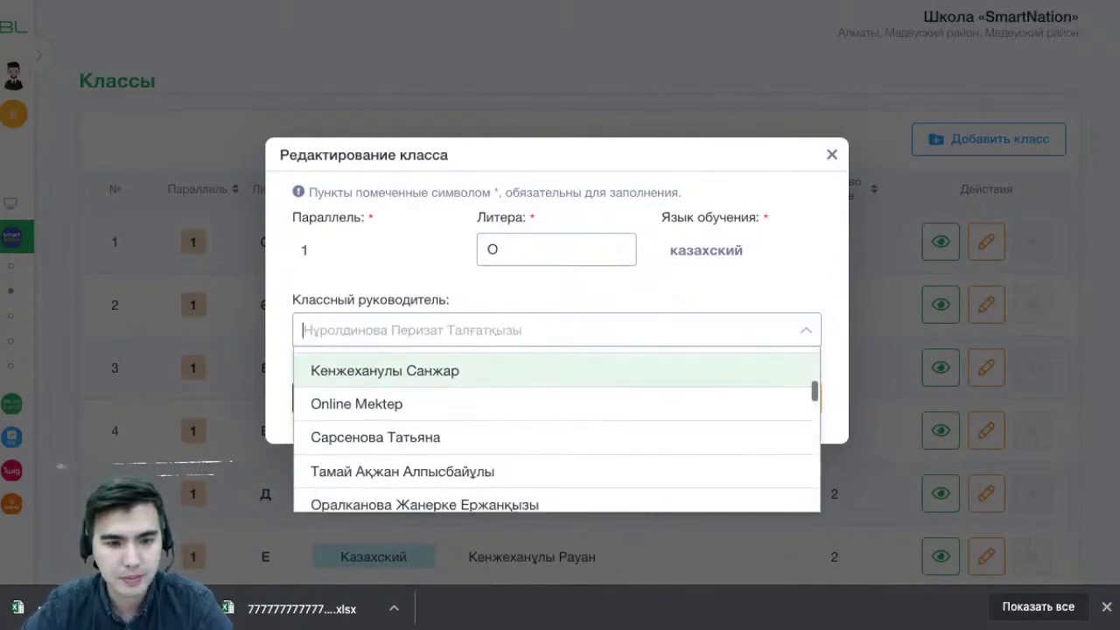
key("Down")
key("Down")
key("Down")
key("Down")
key("Down")
key("Down")
key("Up")
key("Up")
key("Up")
key("Up")
key("Up")
key("Up")
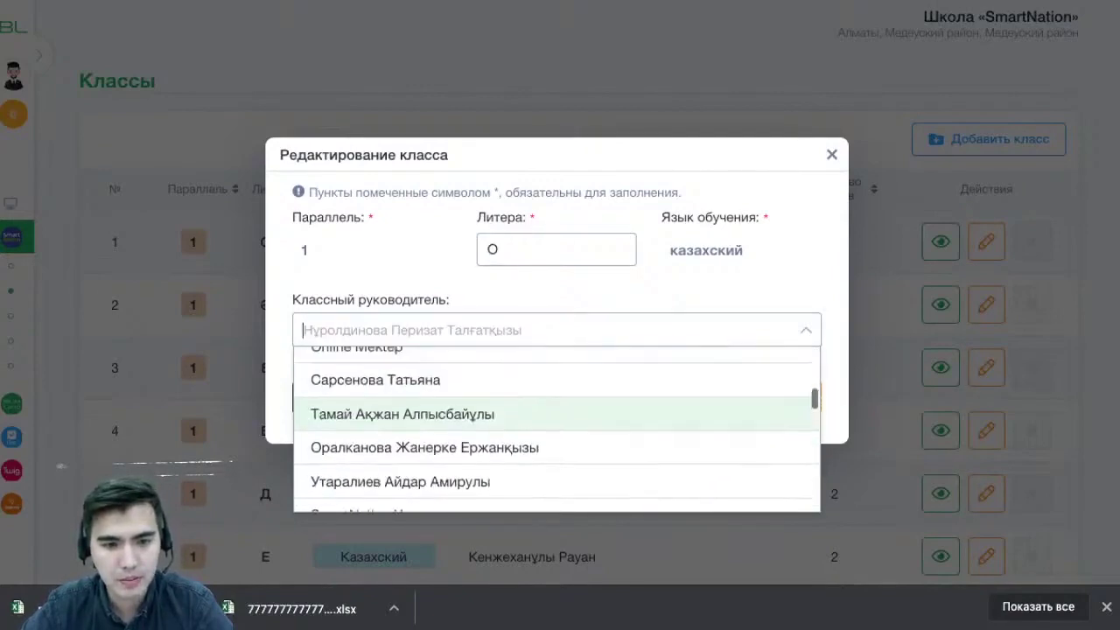
key("Down")
key("Up")
key("Return")
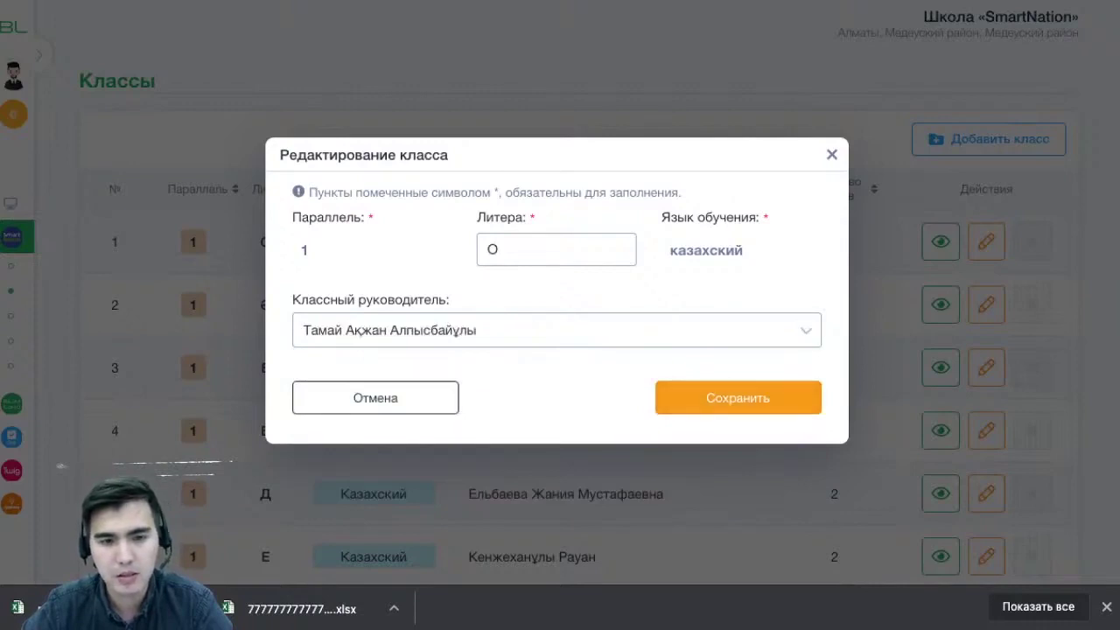
Change the class letter to uppercase Ы, save, and check the updated 1 Ы row
key("shift+Tab")
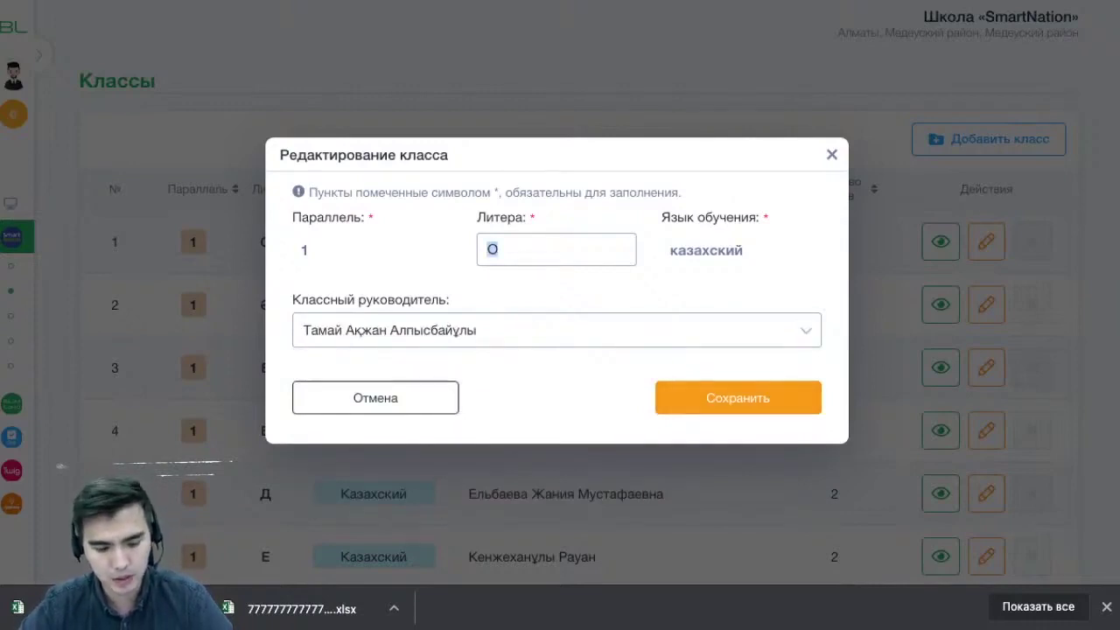
type("ы")
key("BackSpace")
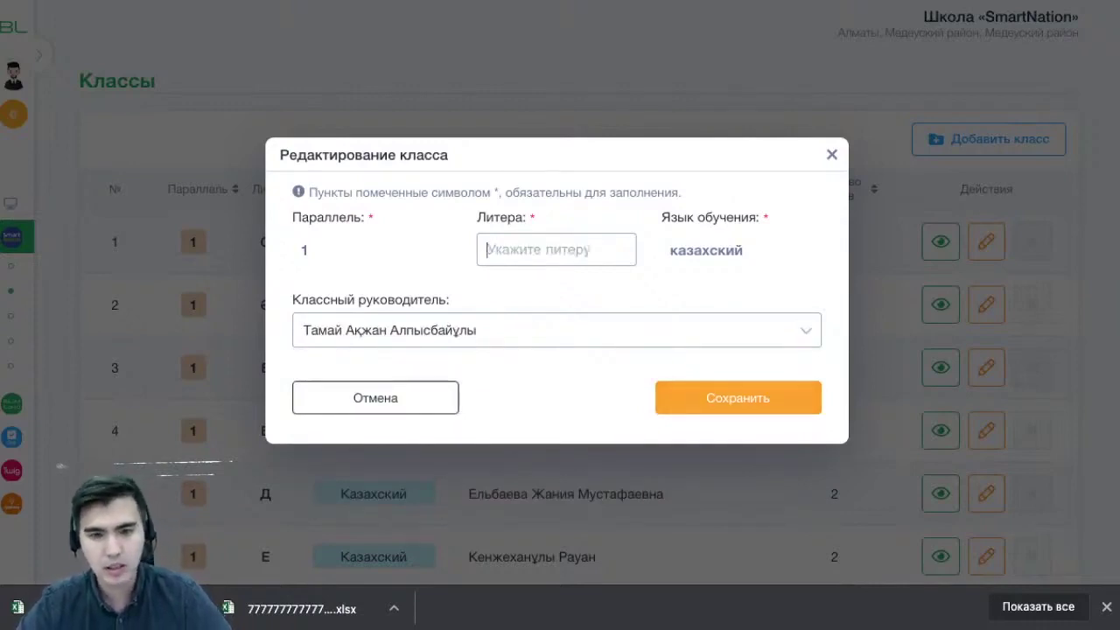
type("Ы")
left_click(738, 398)
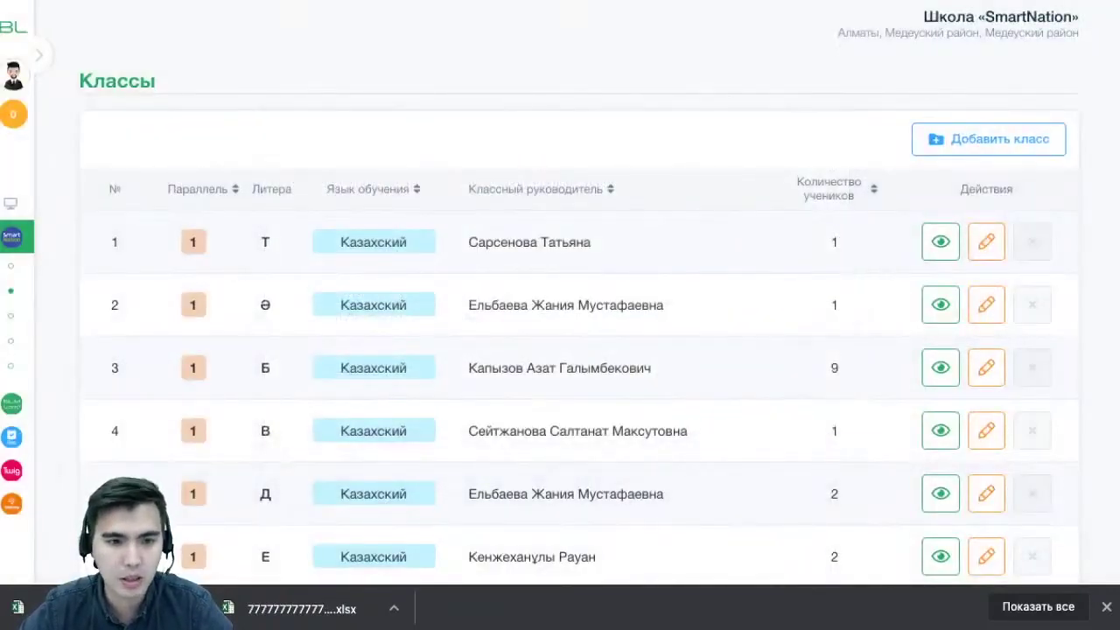
scroll(578, 350, "down", 4)
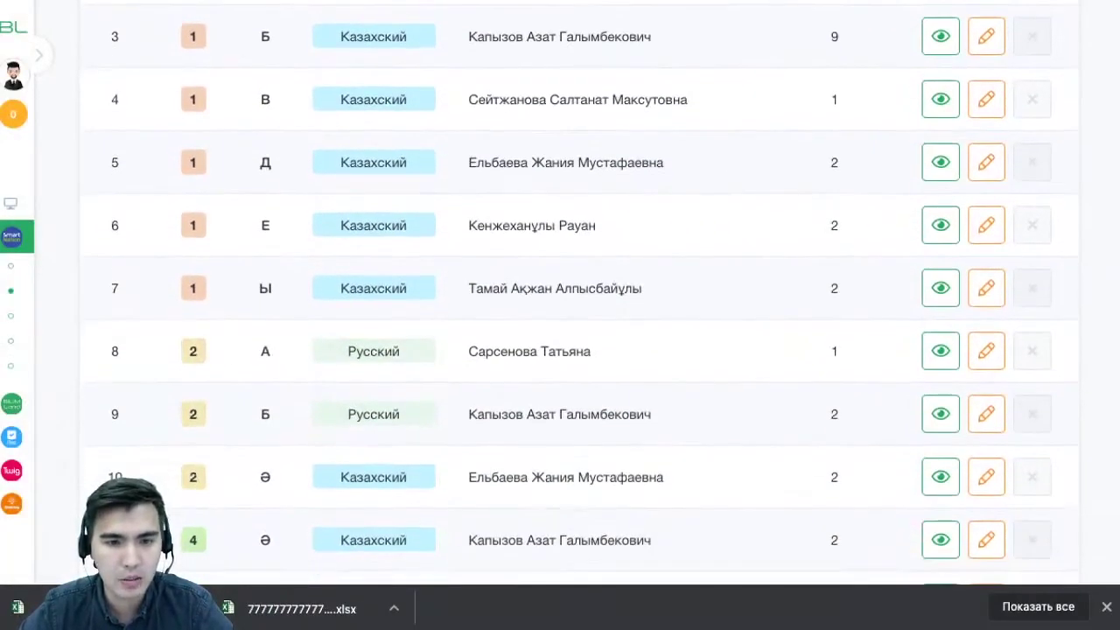
left_click_drag(188, 289, 644, 288)
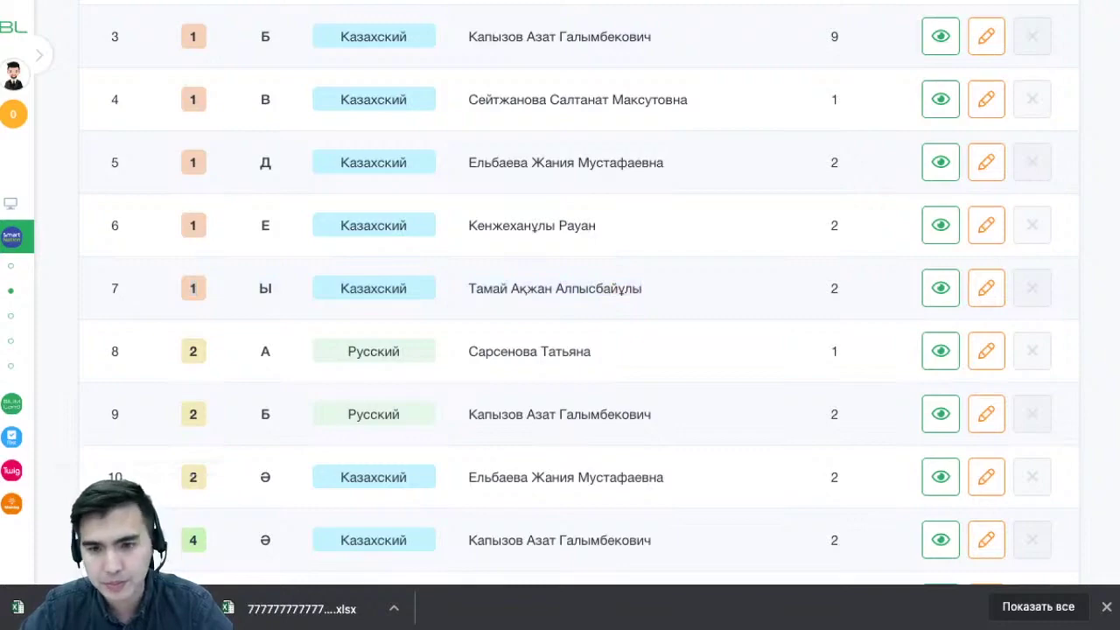
scroll(578, 306, "down", 10)
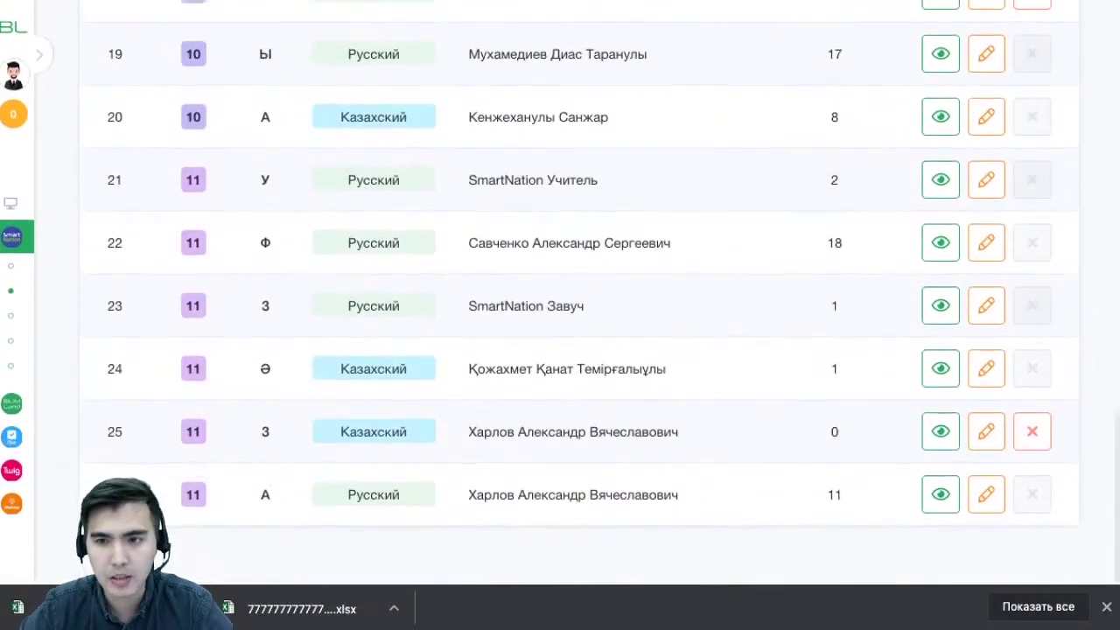
scroll(577, 307, "up", 12)
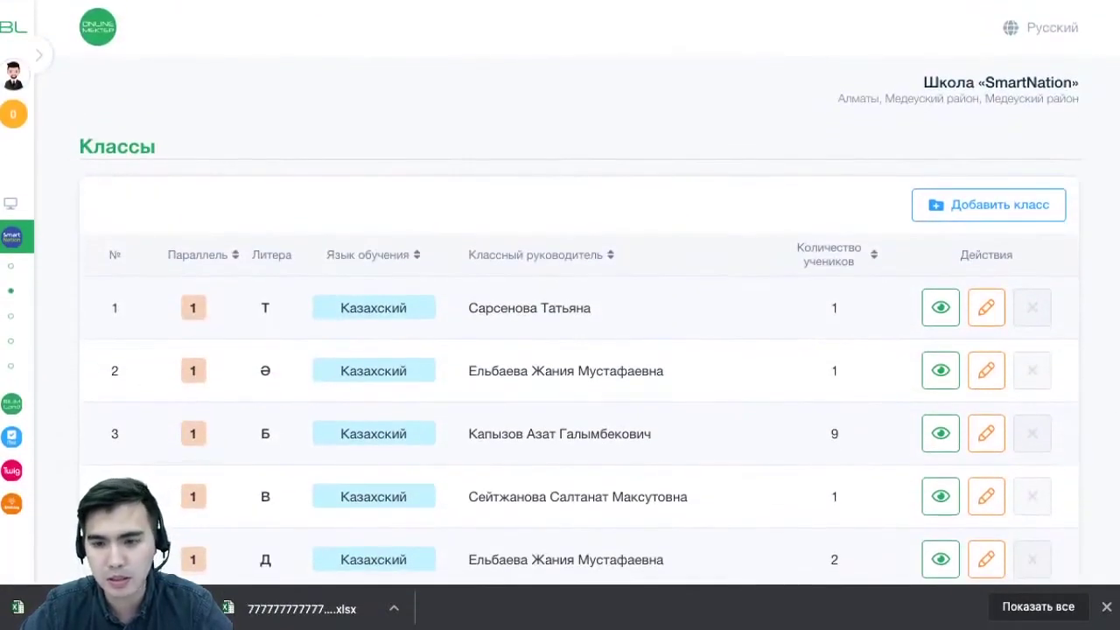
Start a new class with Параллель 9 and Литера Ә
left_click(989, 204)
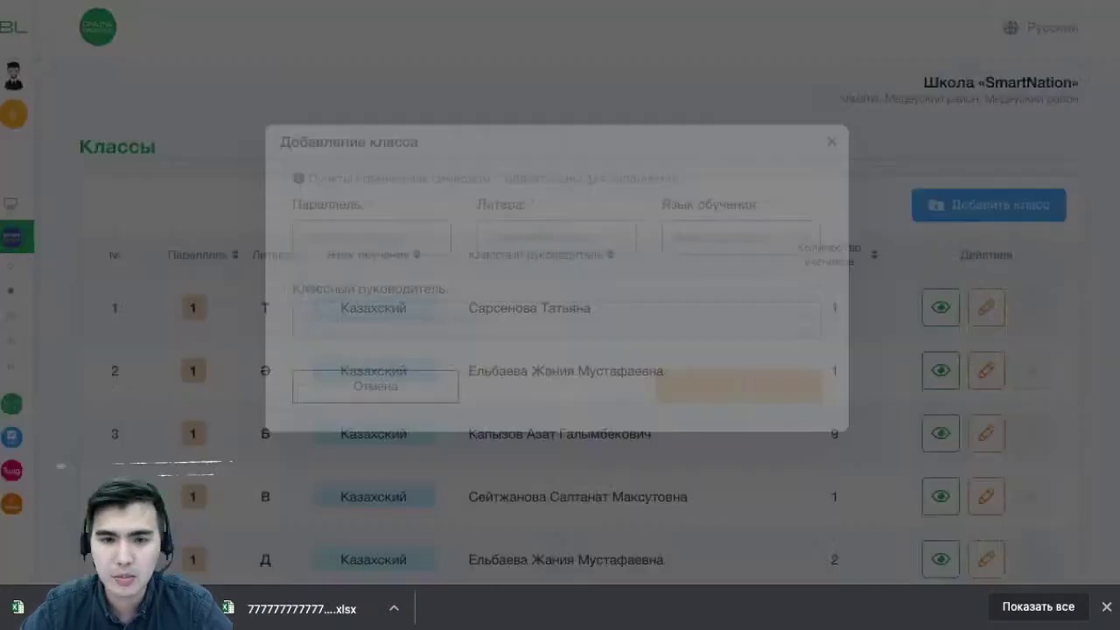
left_click(372, 250)
scroll(368, 351, "down", 3)
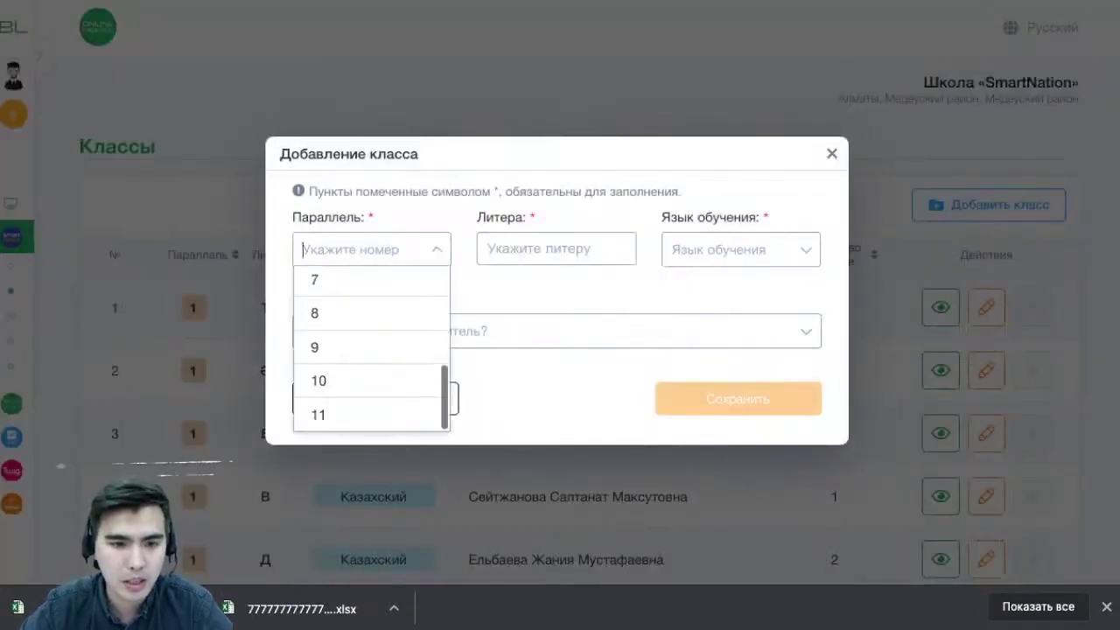
left_click(367, 348)
left_click(555, 248)
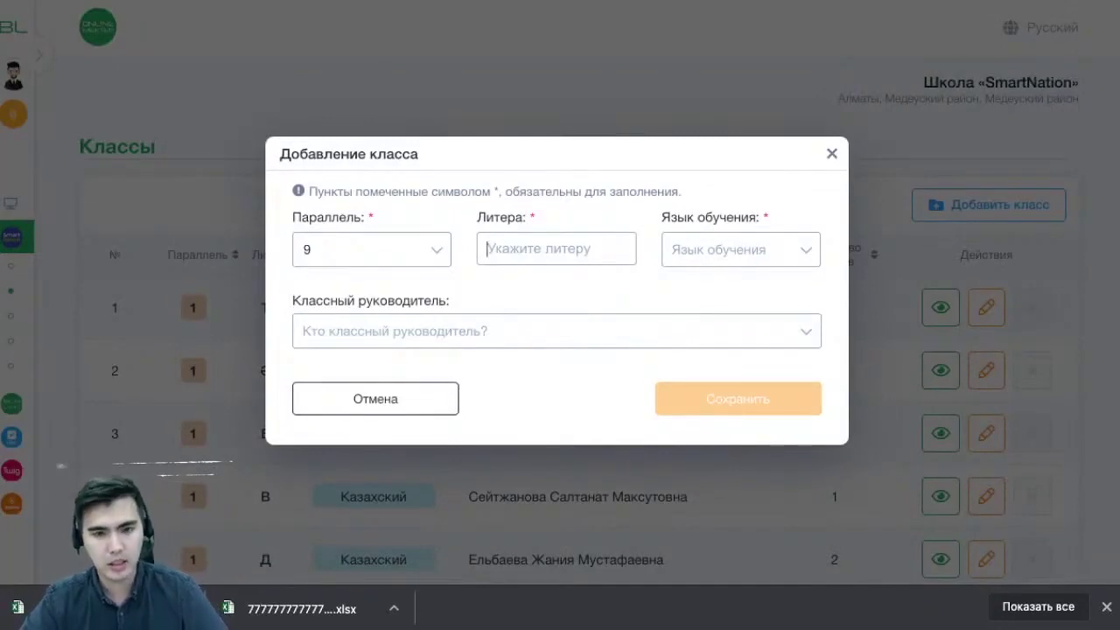
type("Ә")
Set the language of instruction to Kazakh, pick a class teacher, and save the class
left_click(741, 250)
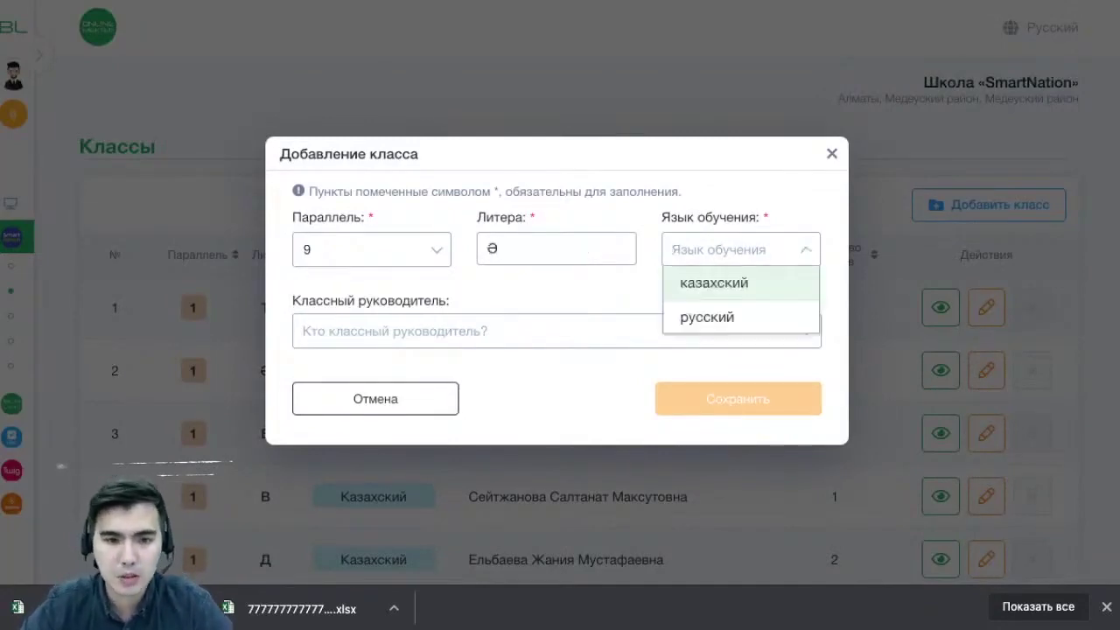
left_click(714, 282)
left_click(561, 331)
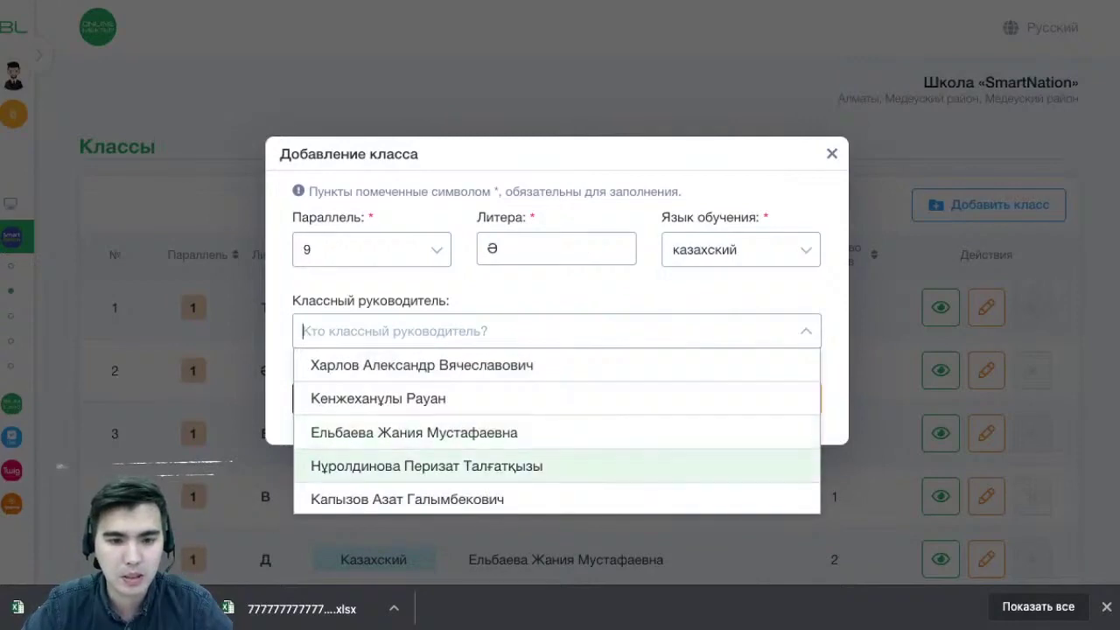
scroll(556, 446, "down", 1)
scroll(557, 446, "down", 1)
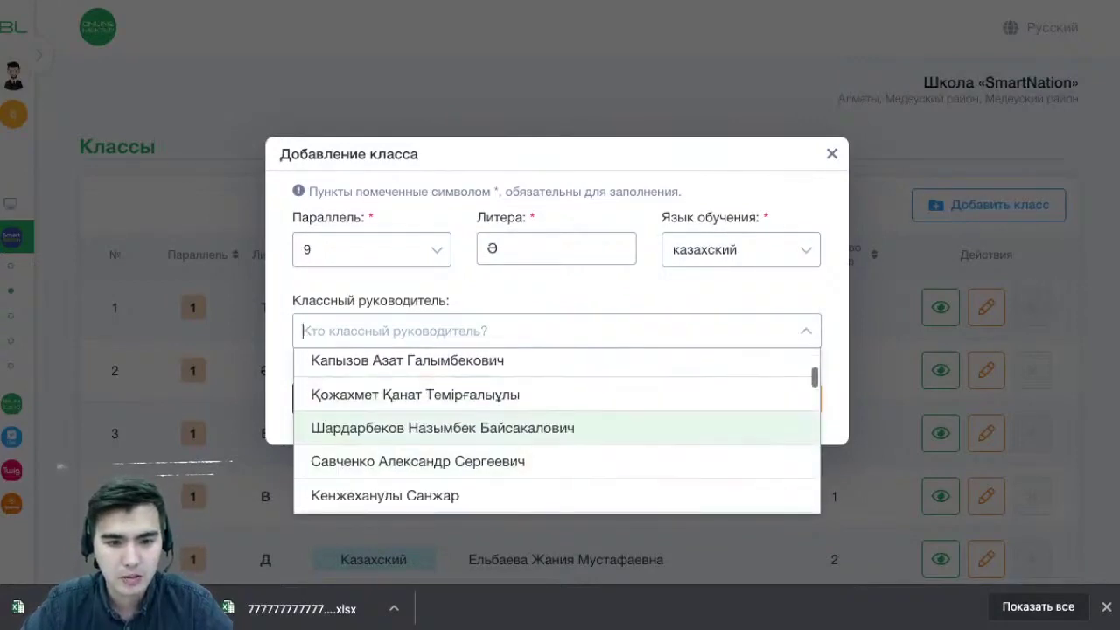
scroll(556, 428, "down", 3)
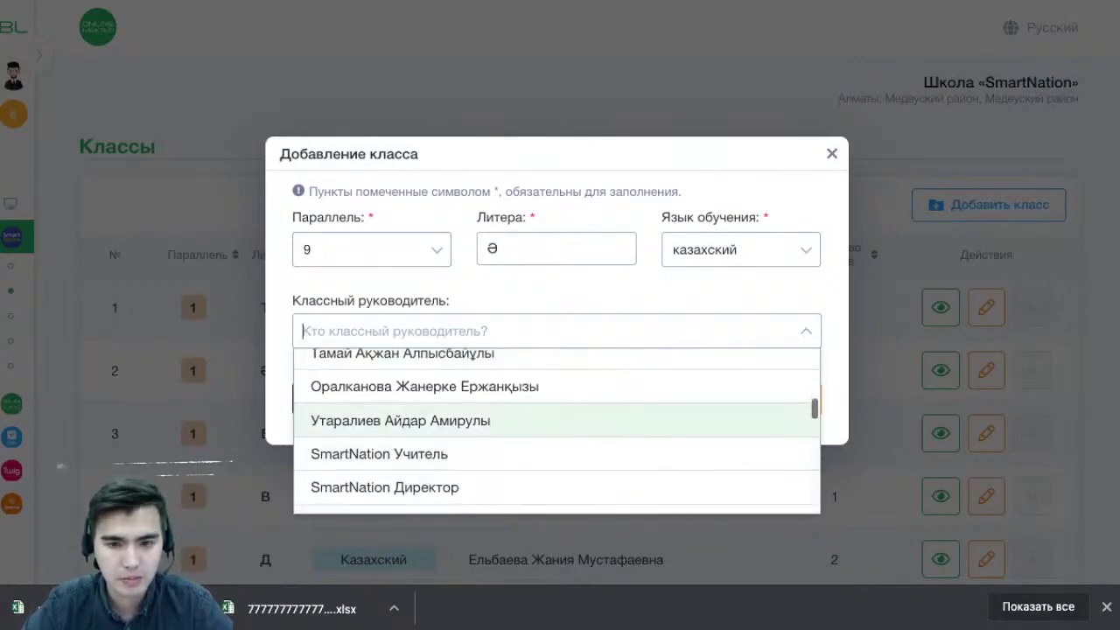
left_click(556, 420)
left_click(738, 400)
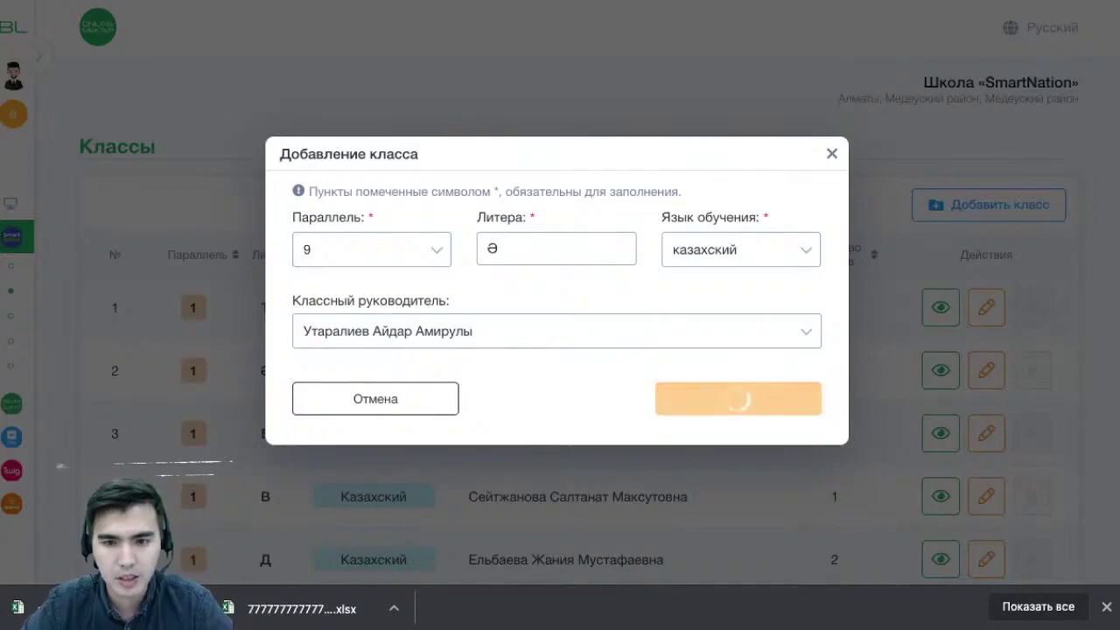
scroll(561, 297, "down", 6)
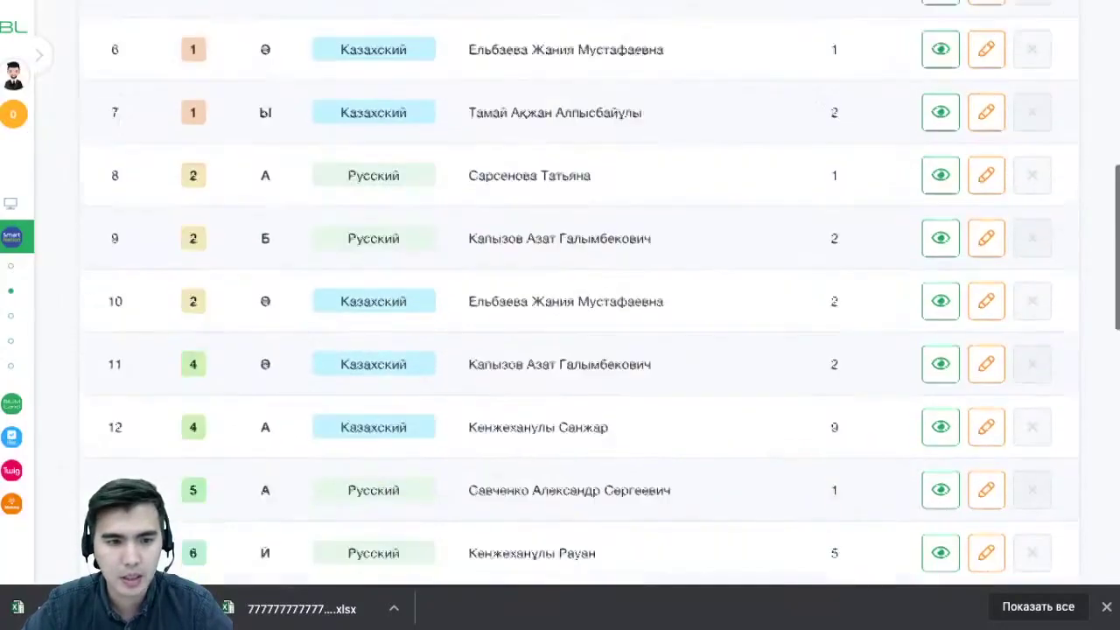
Review the new 9Ә class row in the Классы table
scroll(560, 298, "down", 5)
scroll(560, 297, "up", 1)
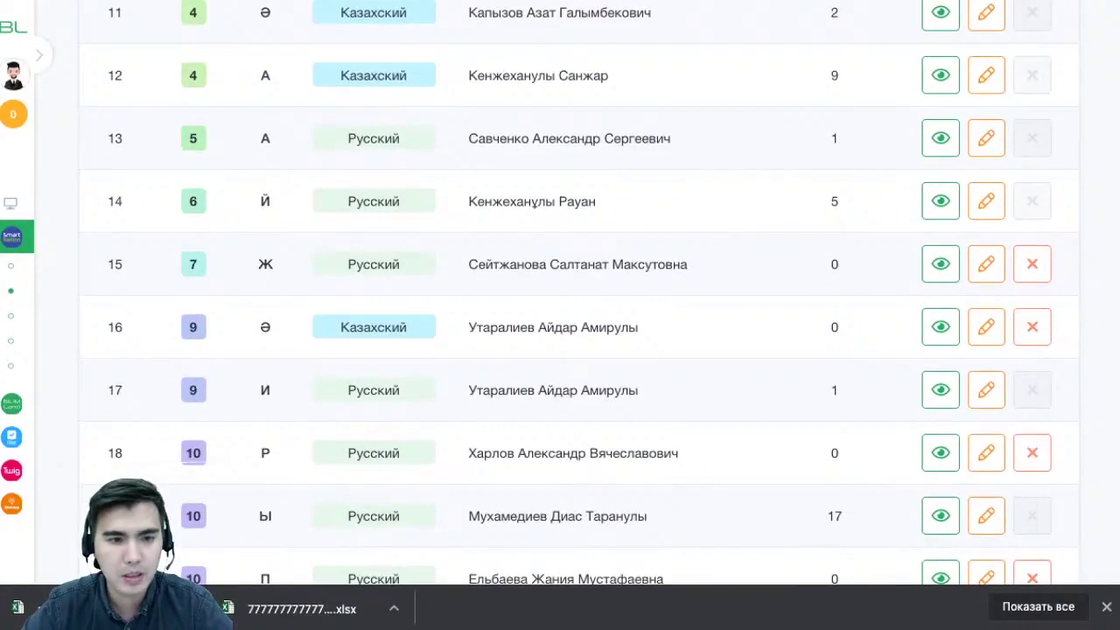
left_click_drag(260, 328, 840, 327)
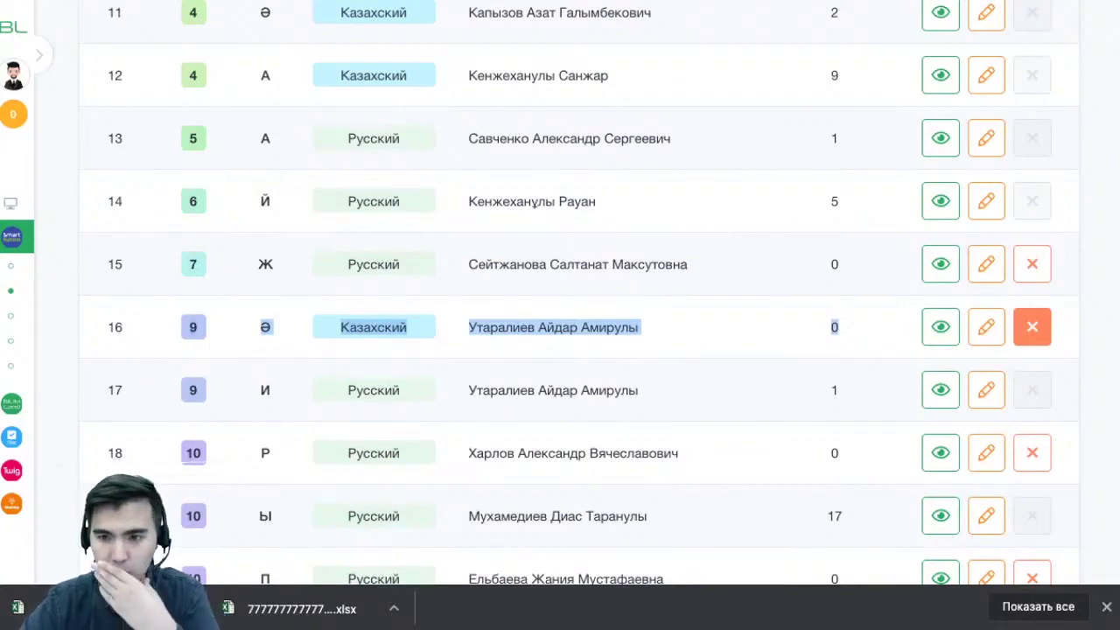
Delete the empty Kazakh class 11З and confirm with Да
scroll(1032, 327, "down", 2)
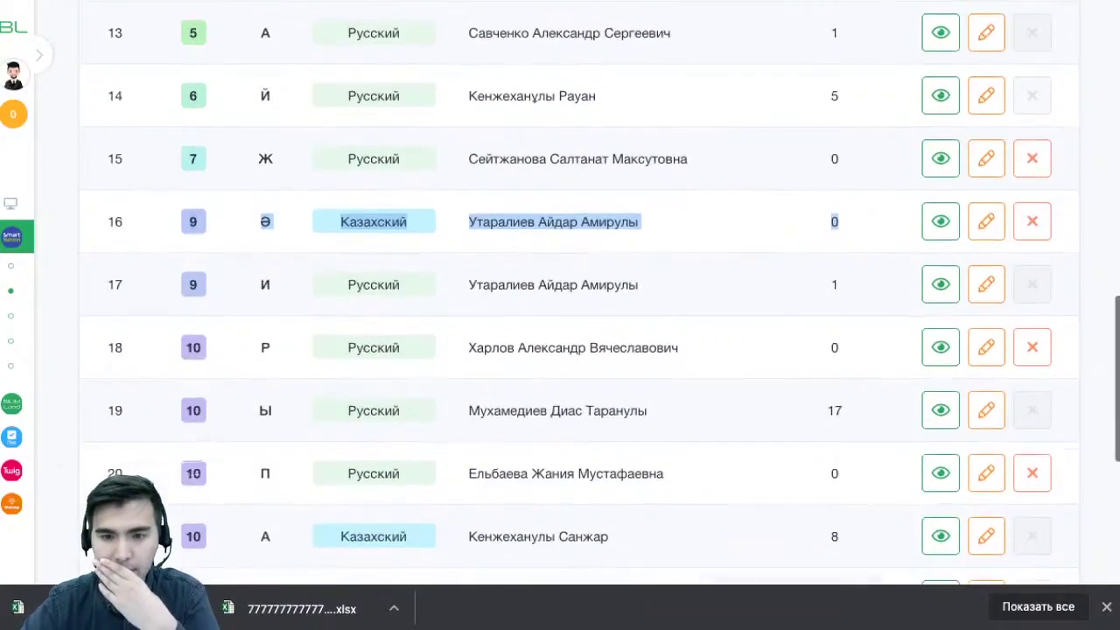
scroll(577, 306, "down", 5)
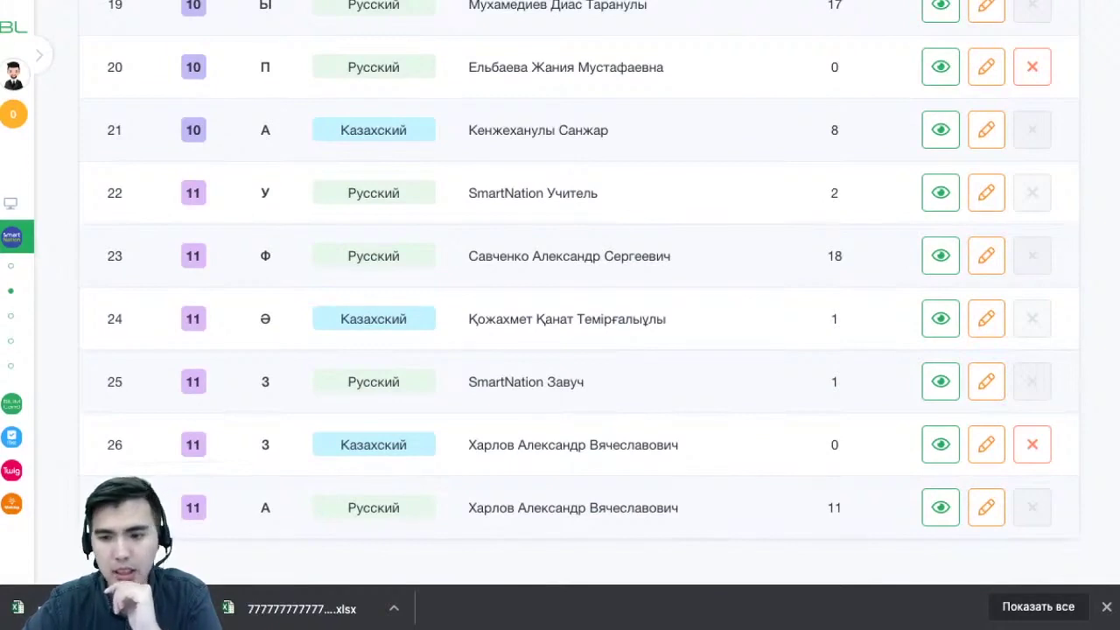
left_click(1033, 445)
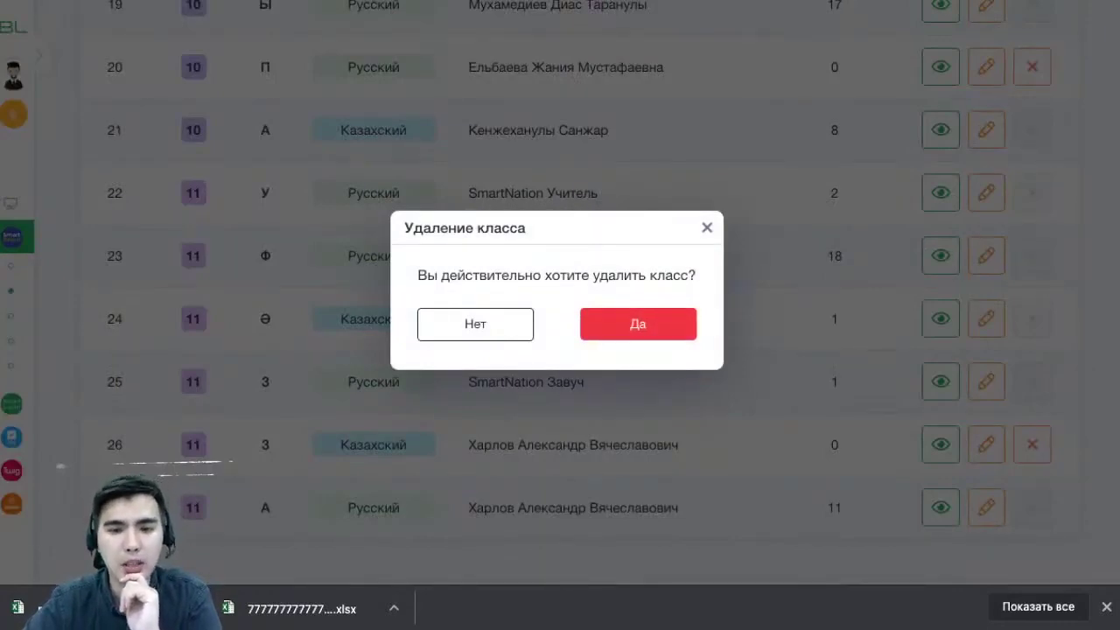
left_click(638, 324)
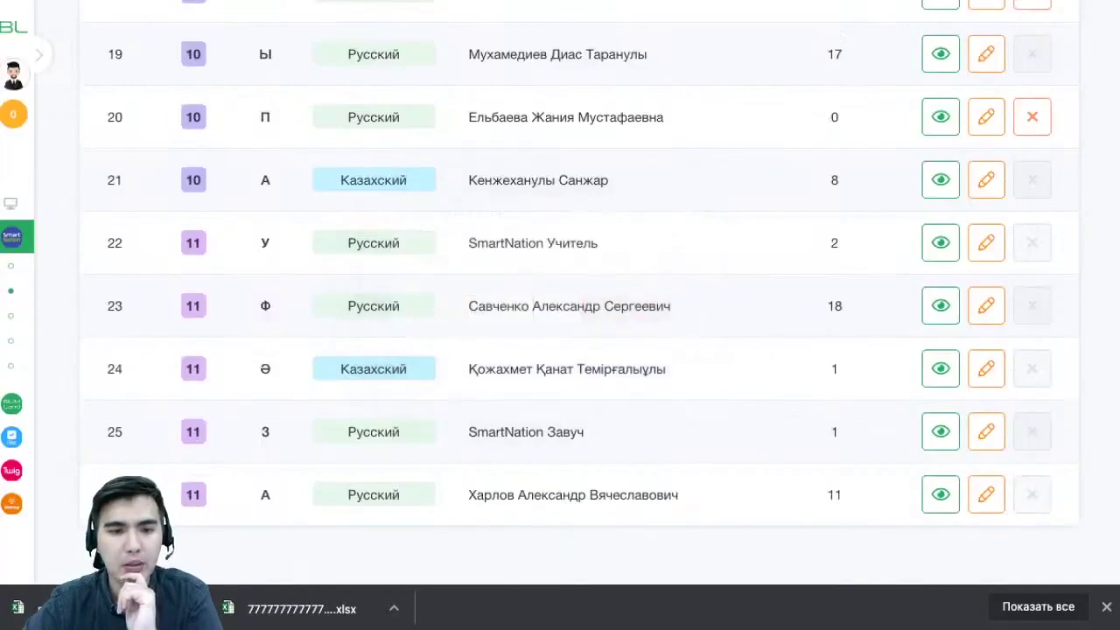
scroll(560, 293, "up", 10)
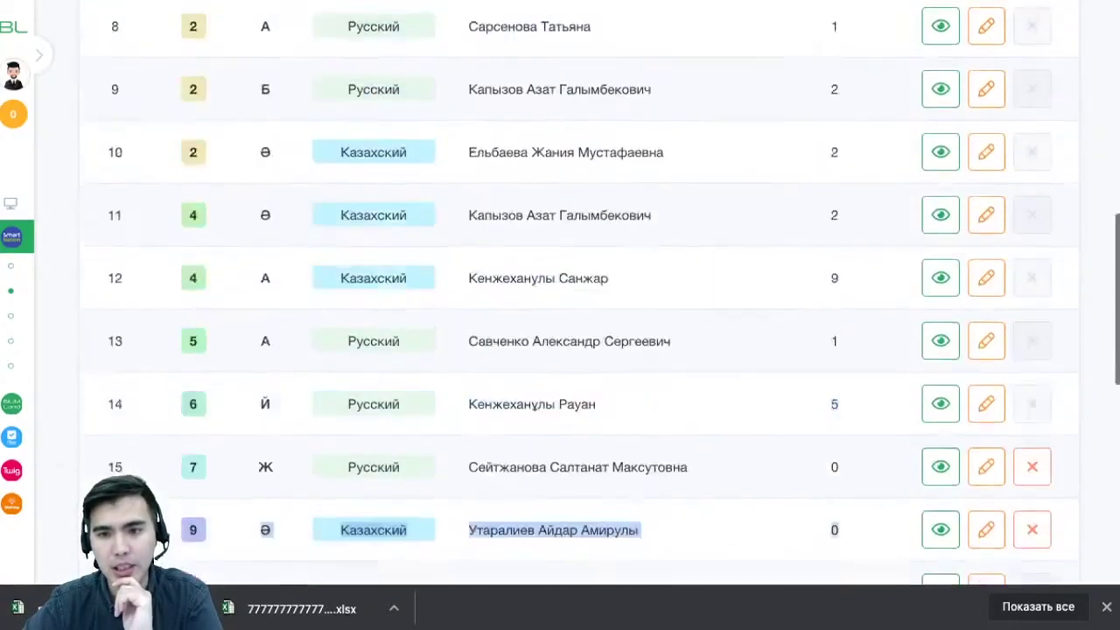
scroll(560, 293, "up", 5)
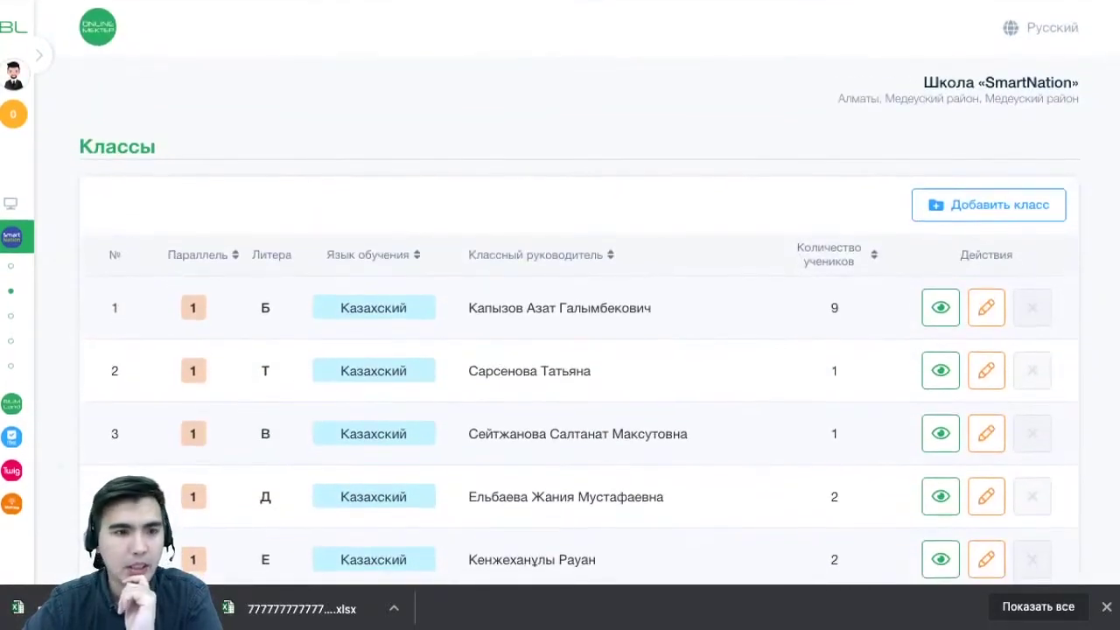
Open the student list of class 1Б from the class list
mouse_move(58, 315)
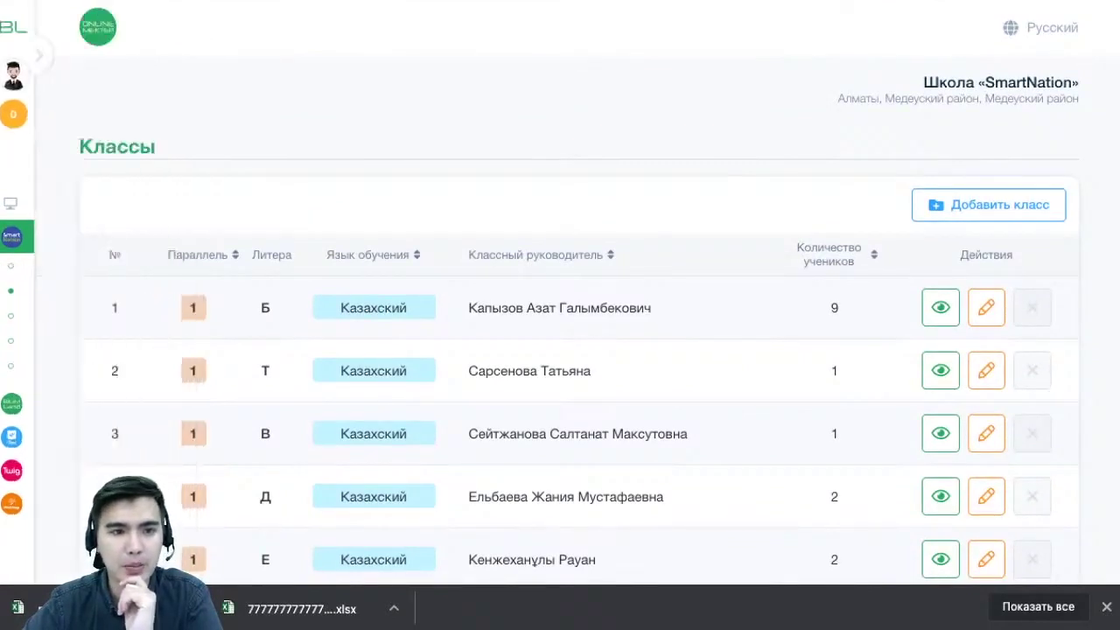
key("ctrl+Tab")
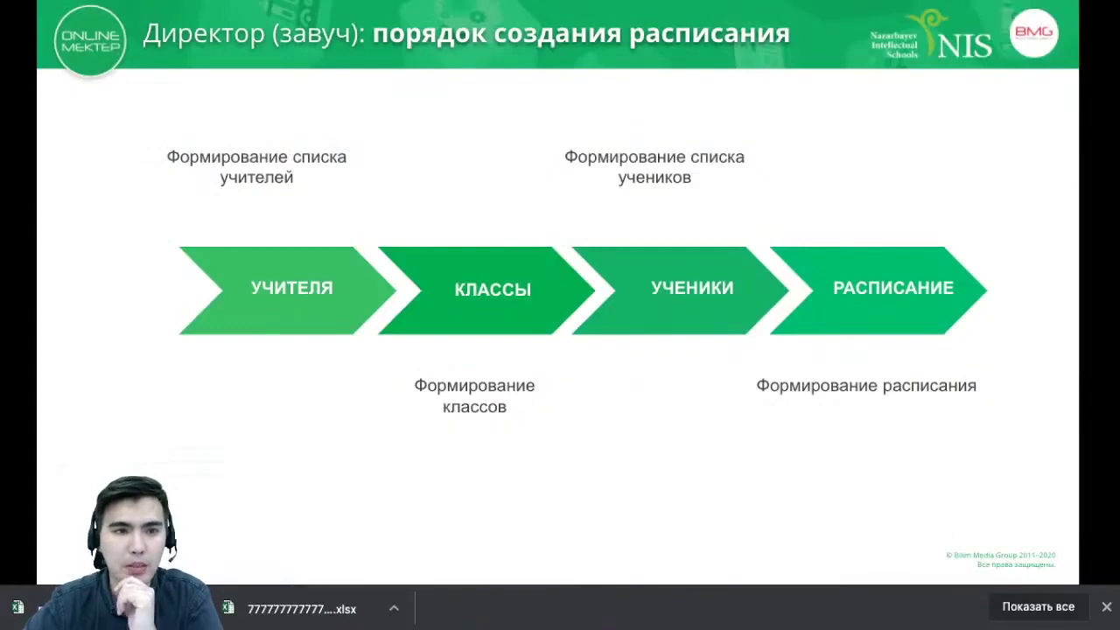
key("ctrl+Tab")
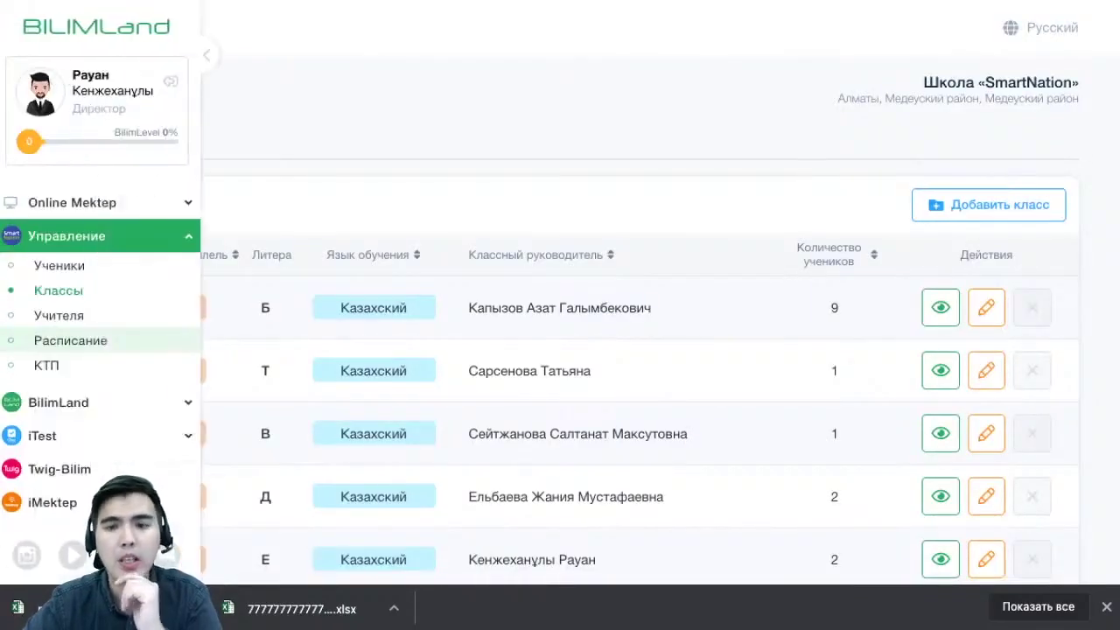
left_click(941, 307)
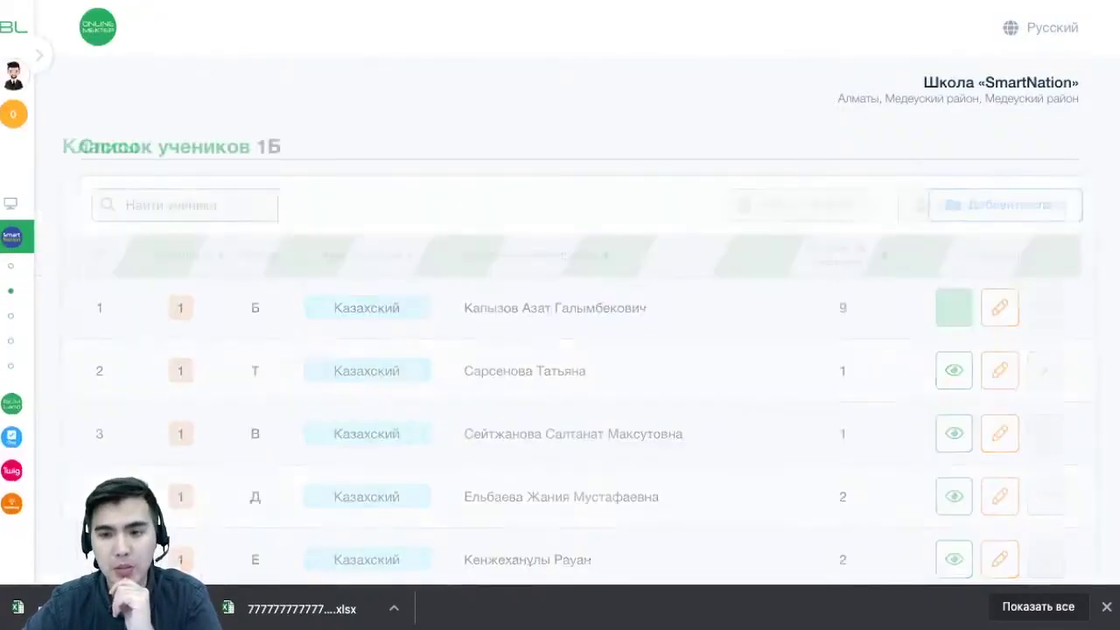
scroll(577, 289, "down", 4)
scroll(577, 315, "up", 4)
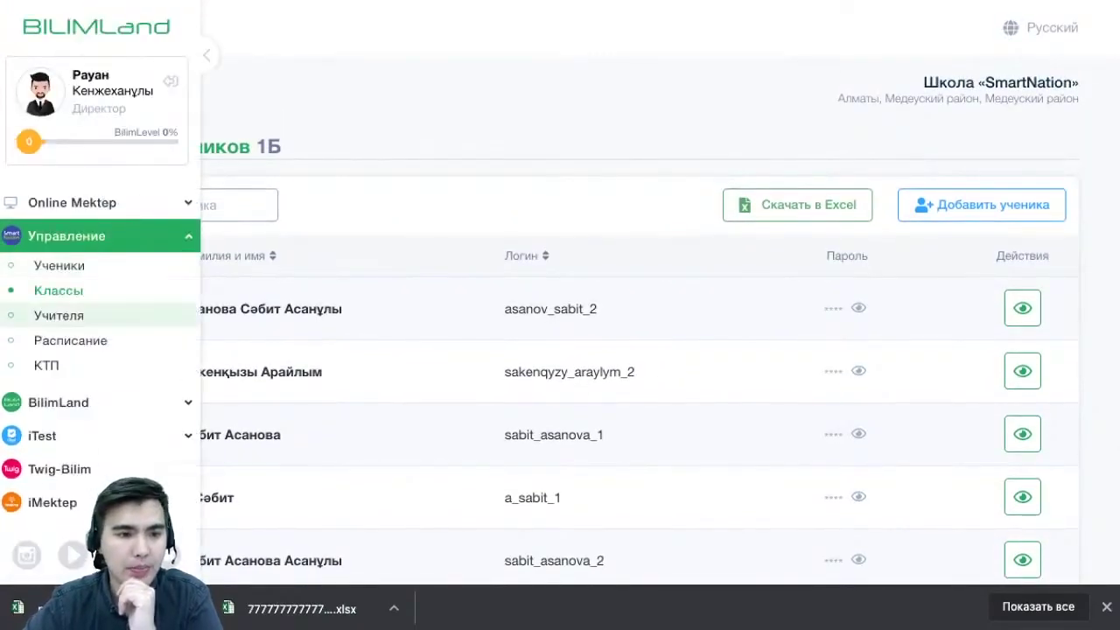
Go to Управление > Ученики and download all students with Скачать в Excel
left_click(59, 265)
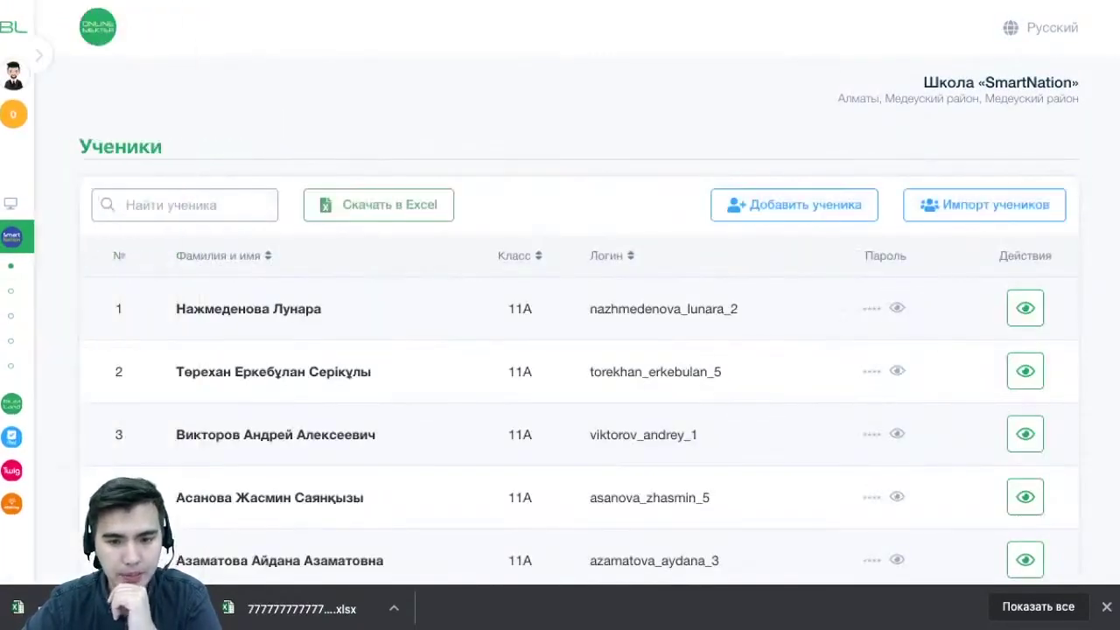
scroll(578, 315, "down", 15)
scroll(578, 315, "down", 20)
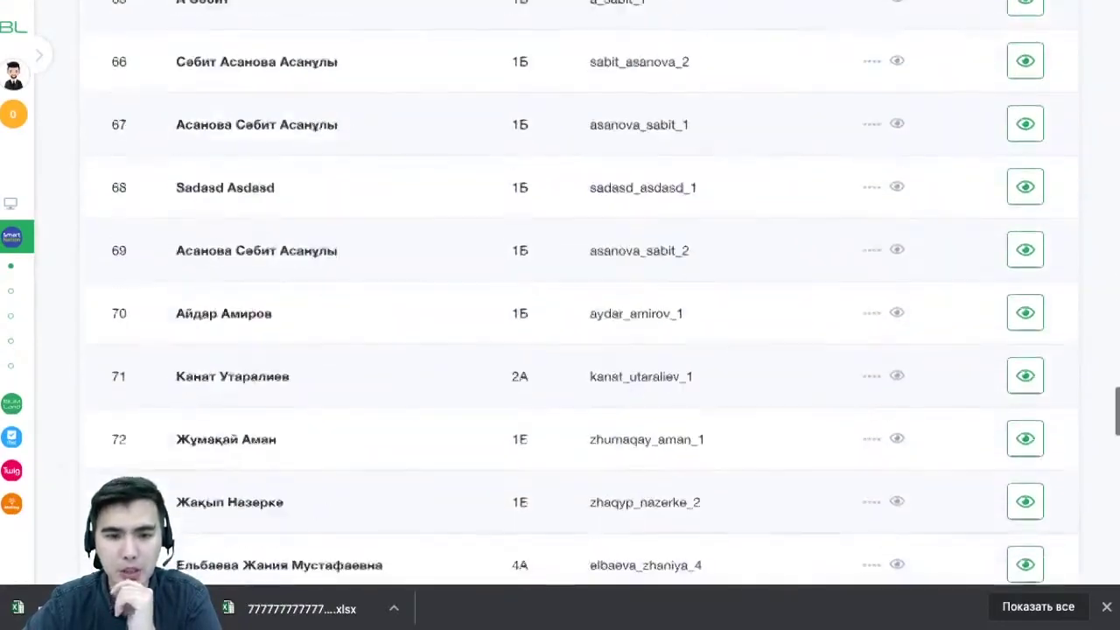
scroll(577, 315, "up", 20)
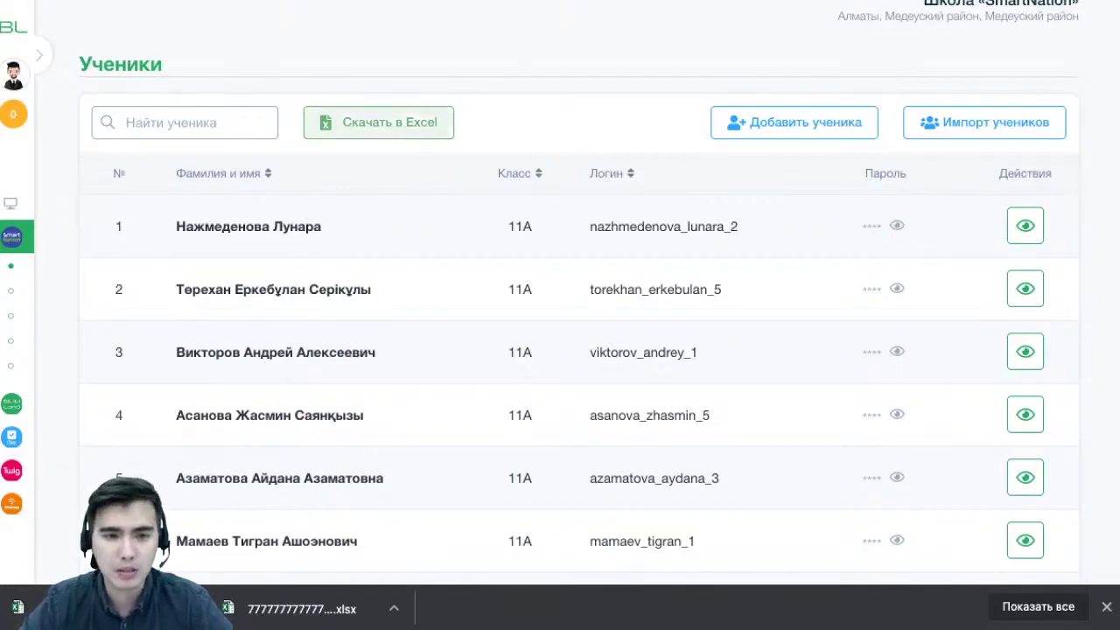
left_click(378, 123)
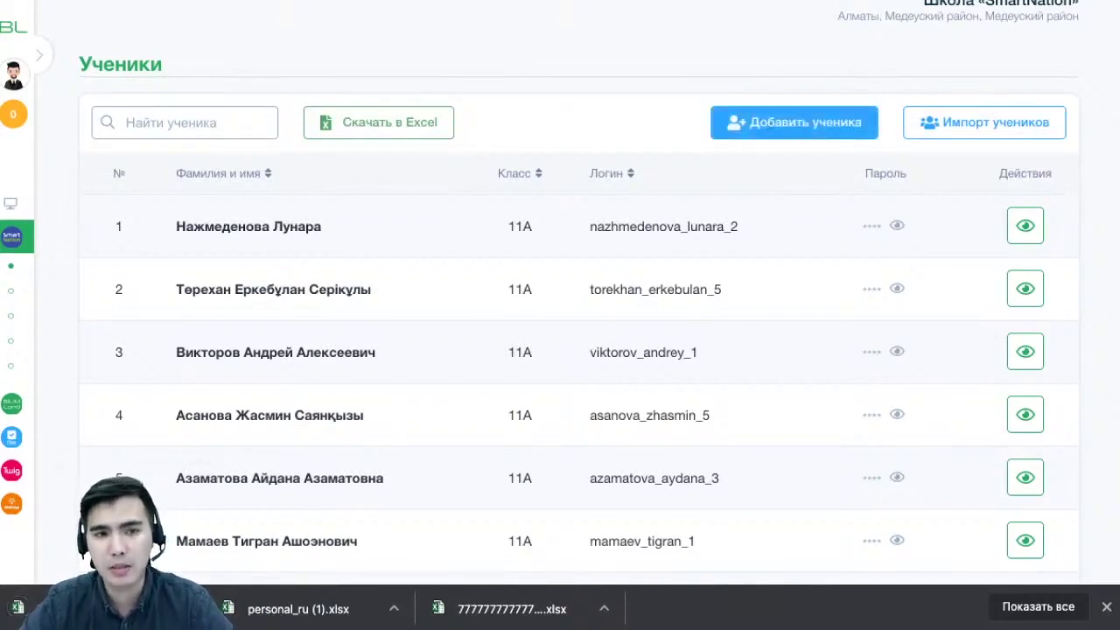
Enter the new student's first name and surname in the add-student form
left_click(794, 122)
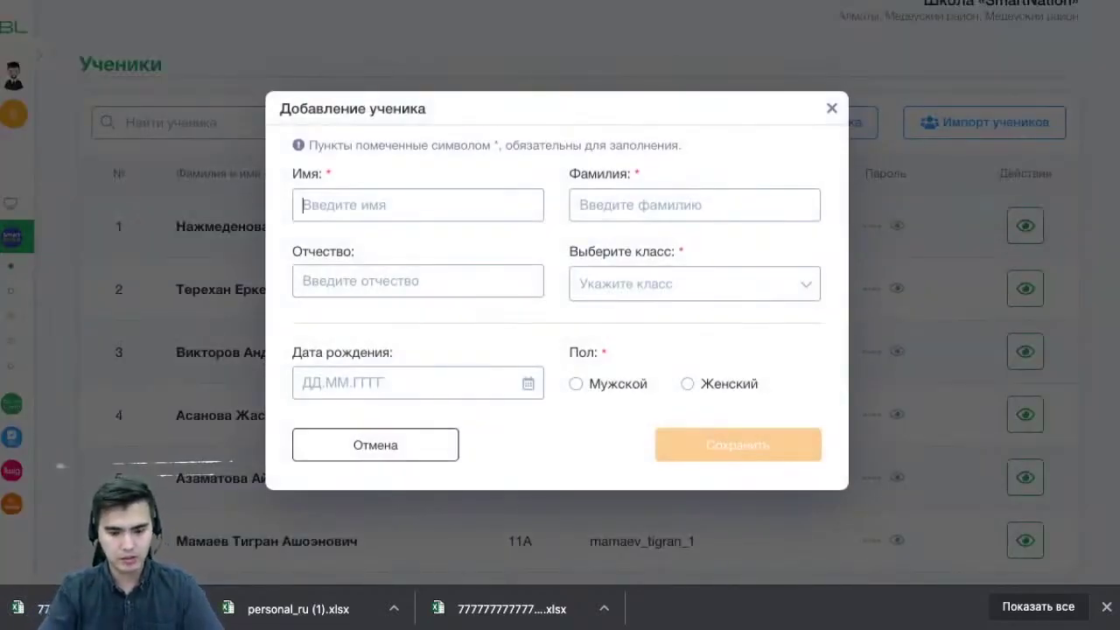
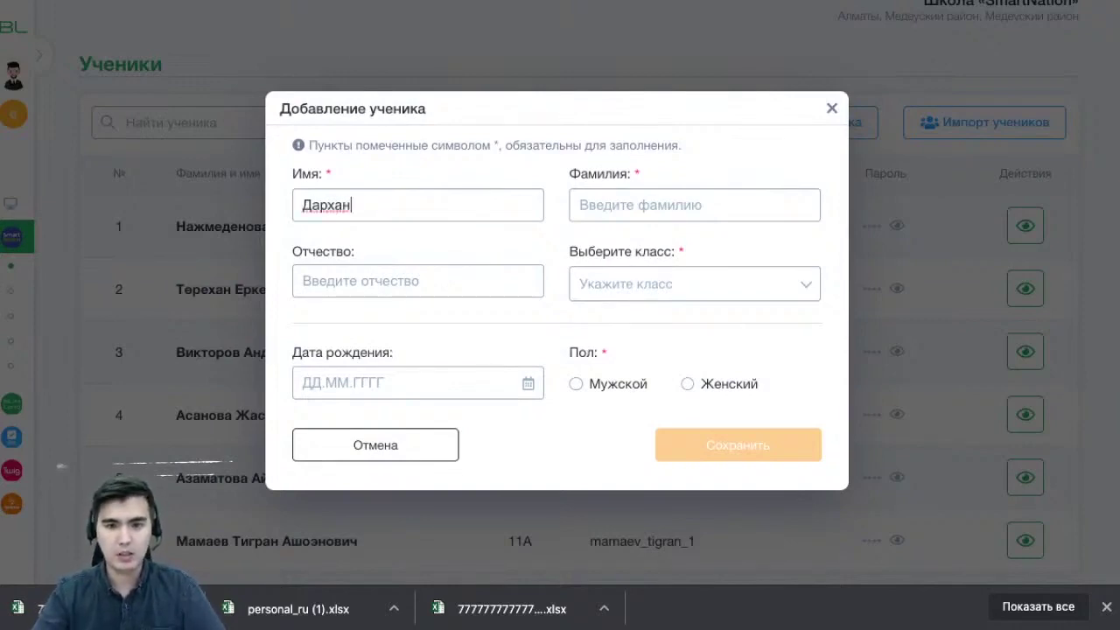
key("Tab")
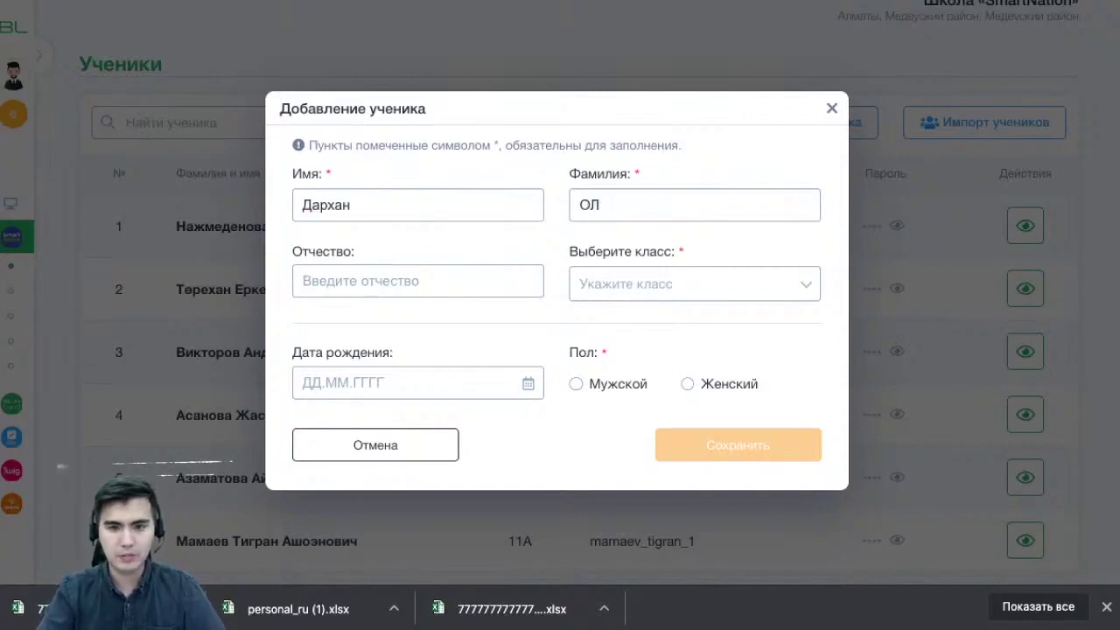
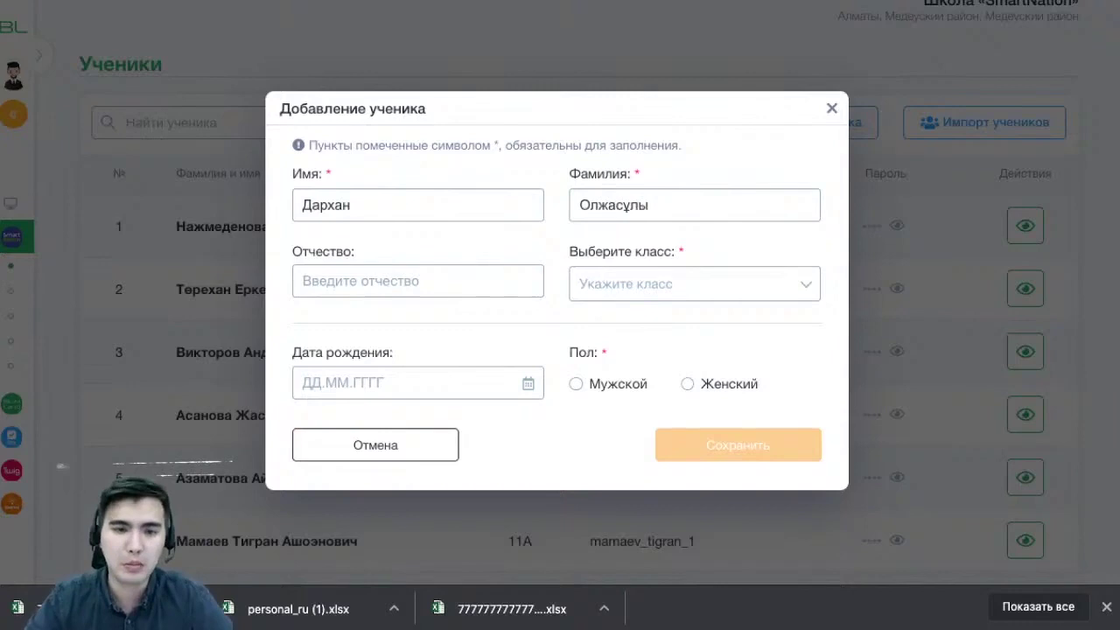
Put the student in class 9Ә, set Пол to Мужской, and save
key("ctrl+a")
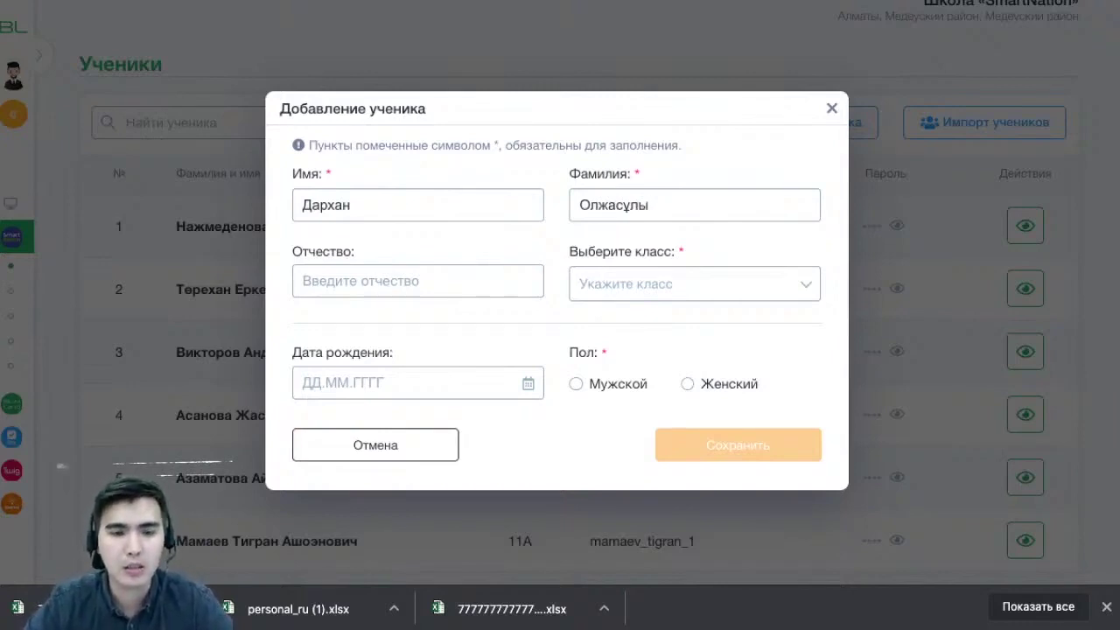
key("Down")
key("Down")
key("Down")
key("Down")
key("Down")
key("Down")
key("Down")
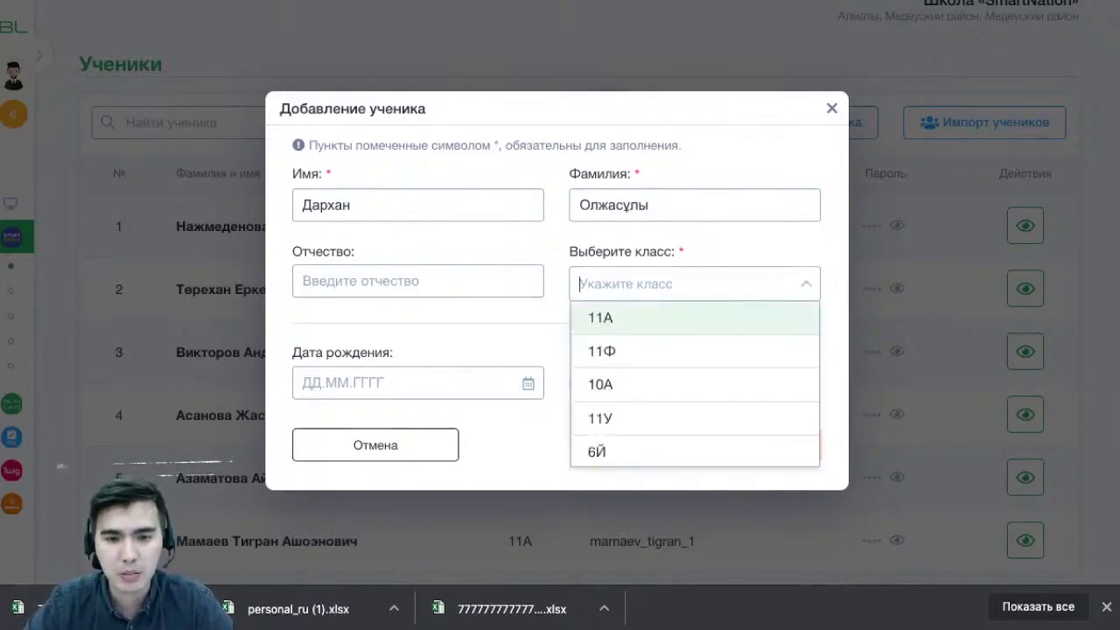
key("Down")
key("Down")
key("Down")
key("Down")
key("Down")
key("Down")
key("Down")
key("Down")
key("Down")
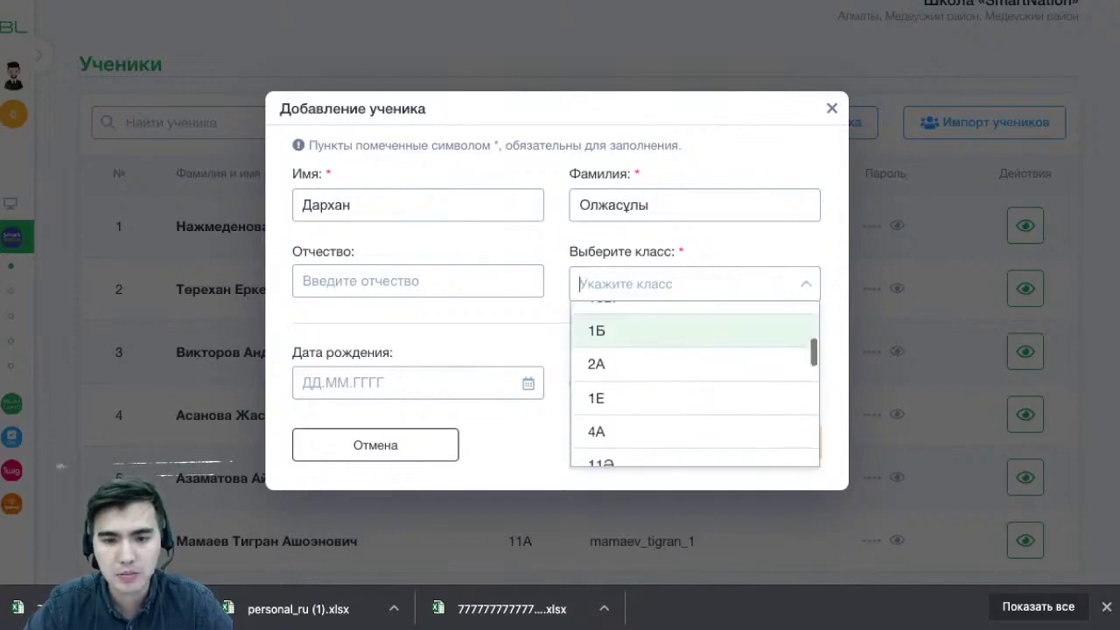
key("Up")
key("Up")
key("Up")
key("Up")
key("Up")
key("Up")
key("Up")
key("Up")
key("Up")
key("Up")
key("Up")
key("Up")
key("Up")
key("Up")
key("Up")
key("Up")
key("Up")
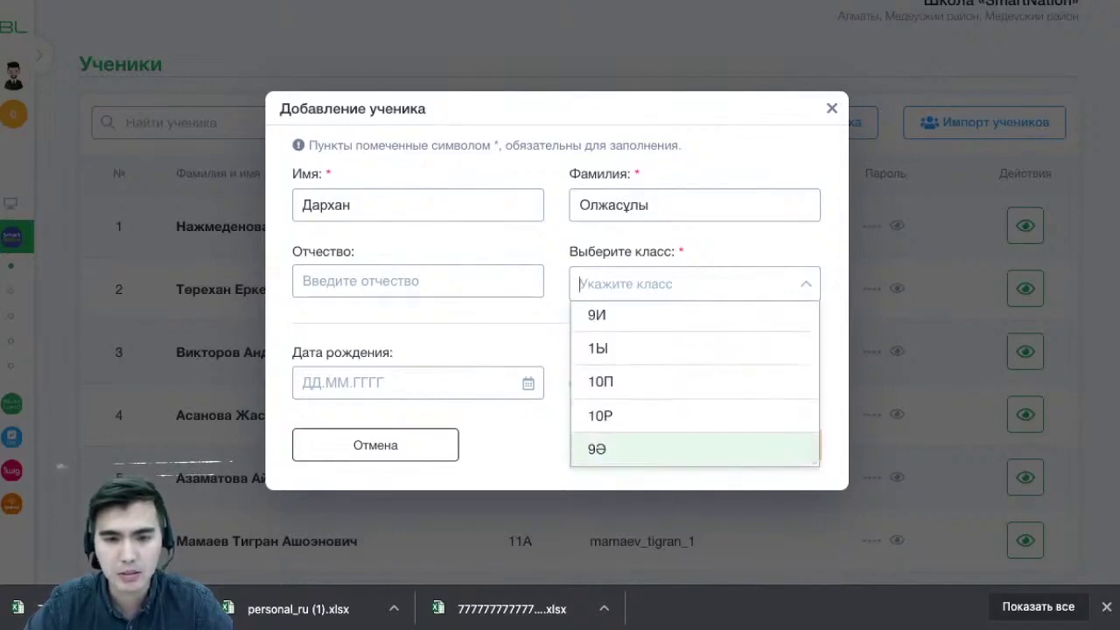
key("Return")
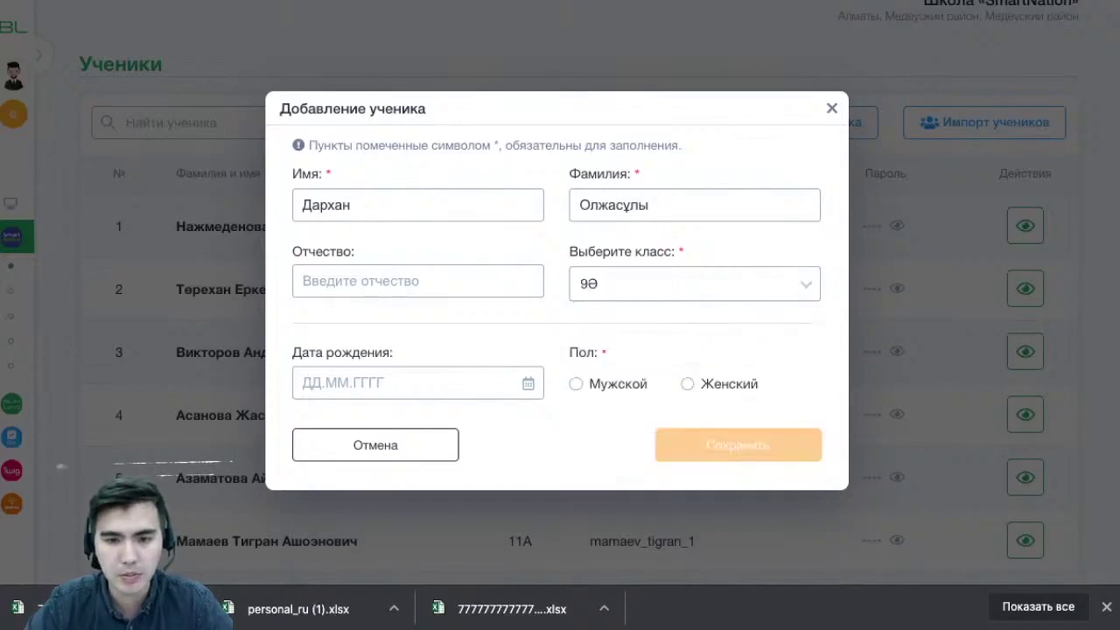
left_click(576, 383)
left_click(738, 444)
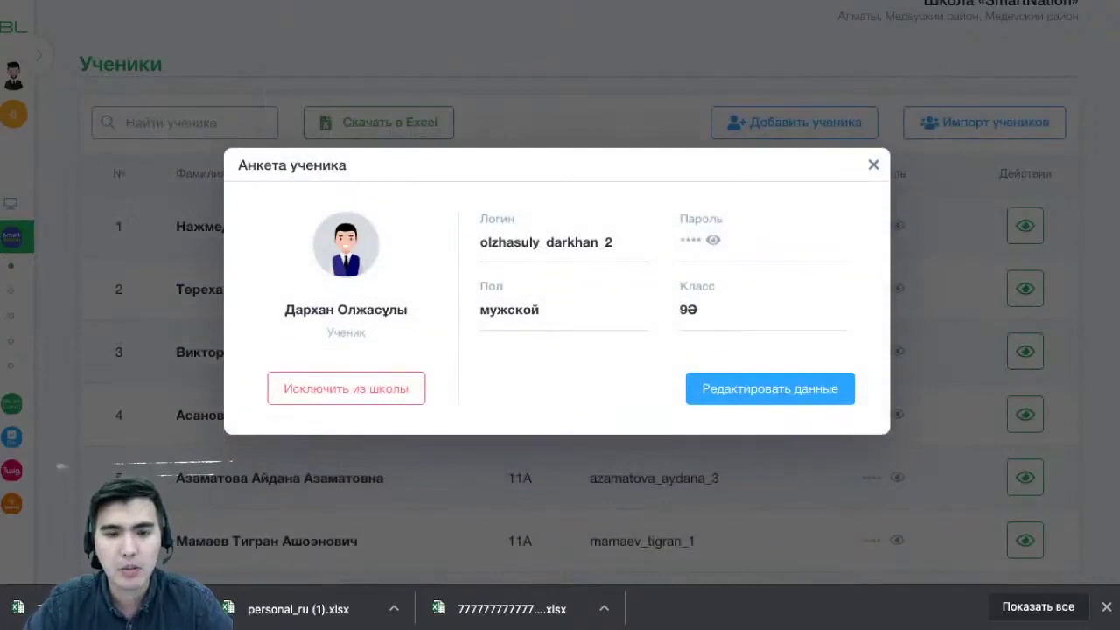
Select the login in the Анкета ученика card, then close the card with Esc
left_click_drag(481, 243, 613, 243)
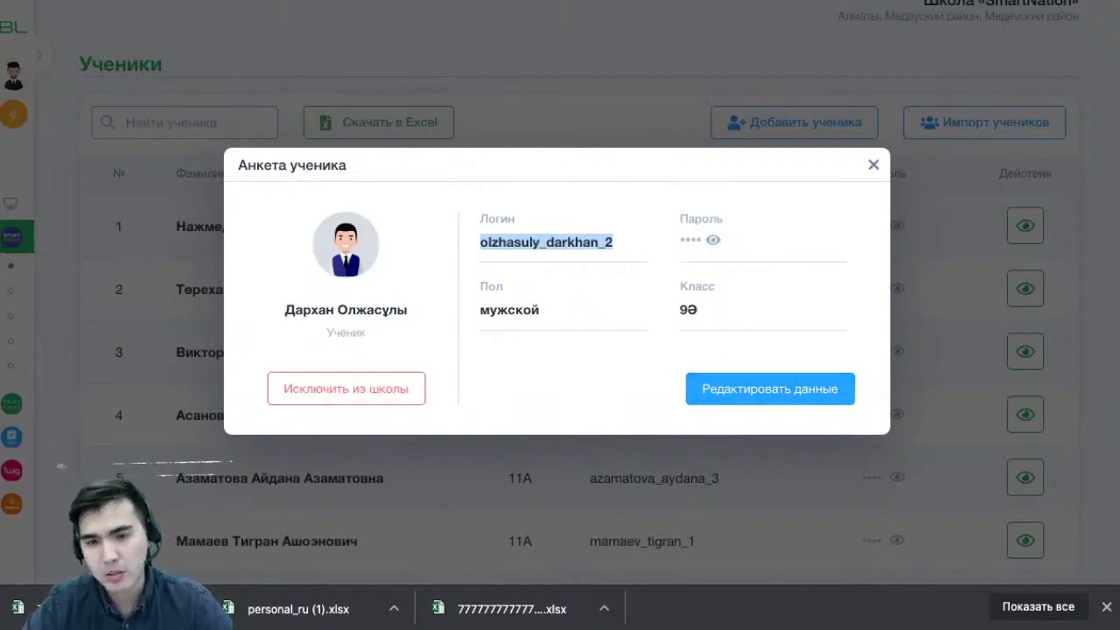
key("Escape")
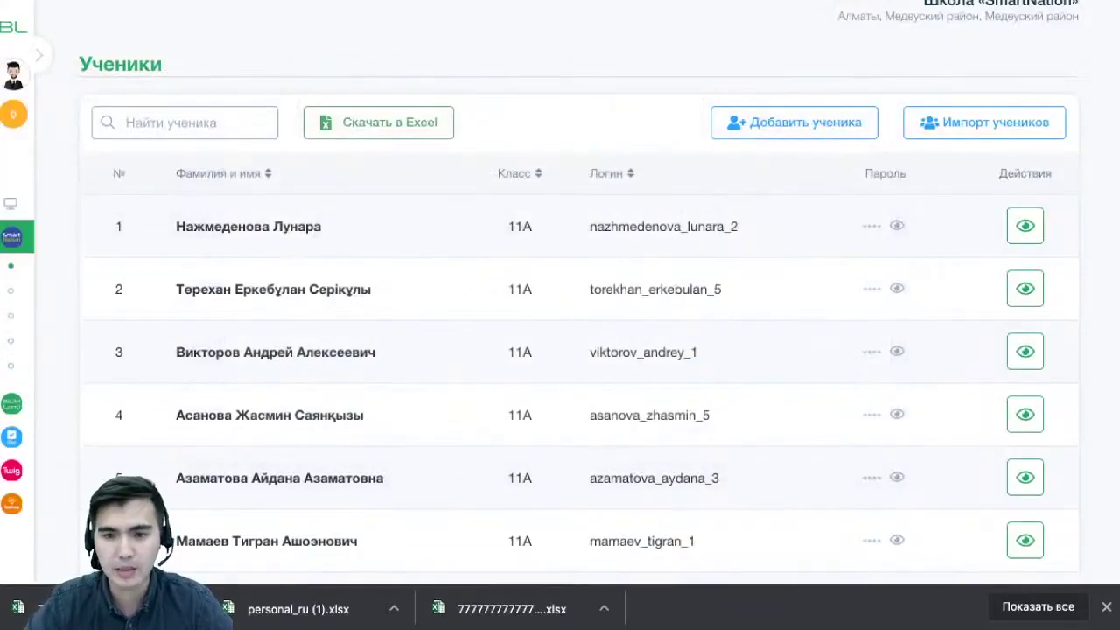
Search Найти ученика for the new student's name, review the 9Ә match, then open Импорт учеников
scroll(560, 350, "down", 4)
scroll(561, 350, "up", 4)
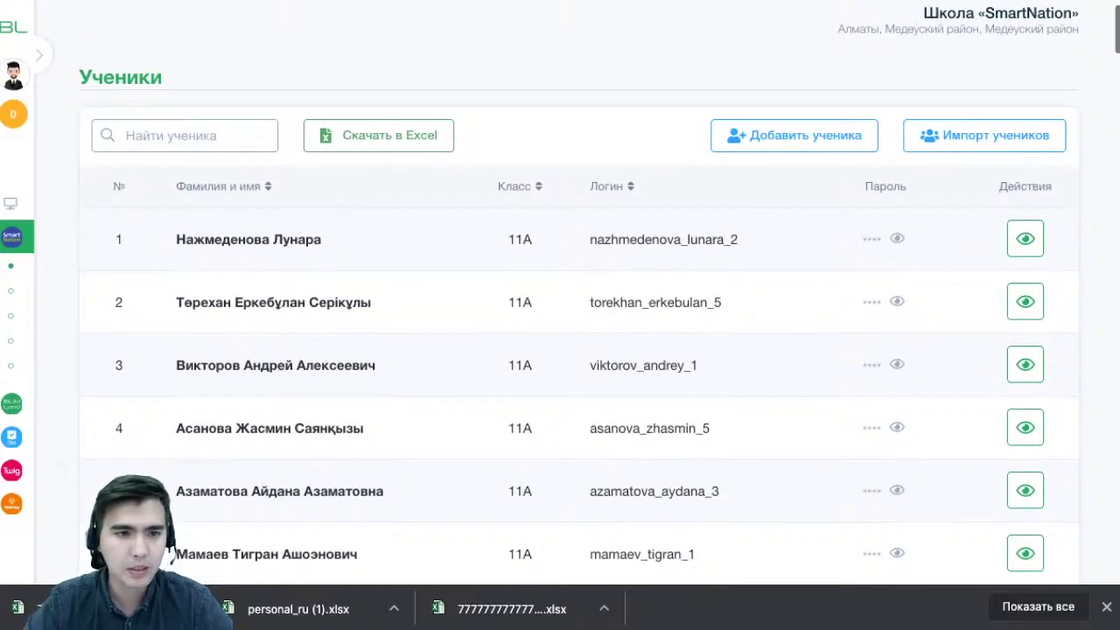
left_click(183, 135)
type("Да")
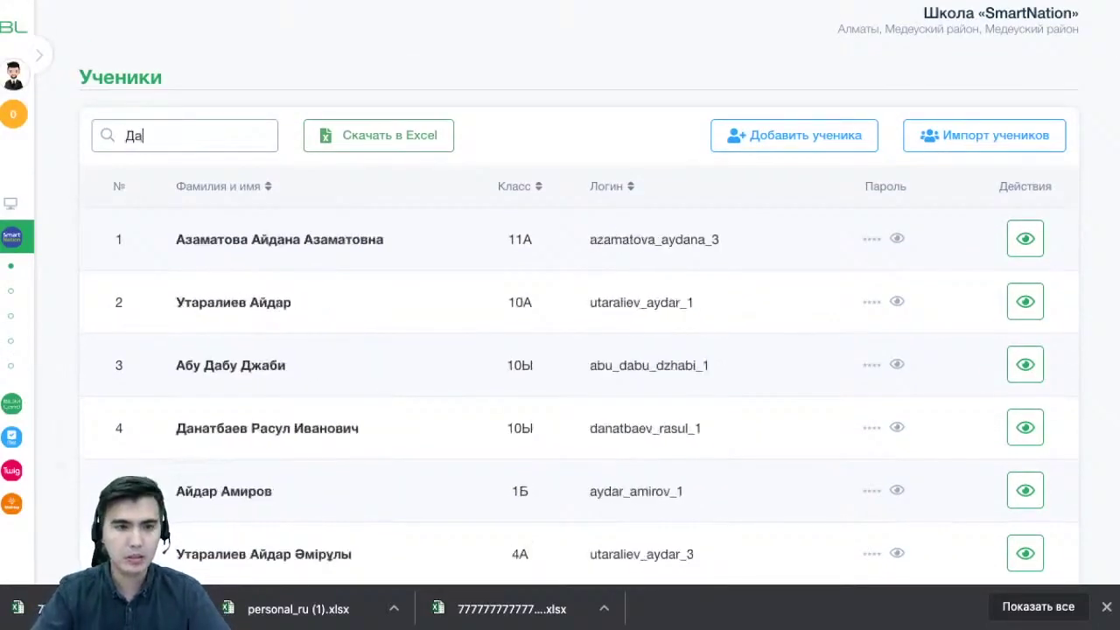
type("рх")
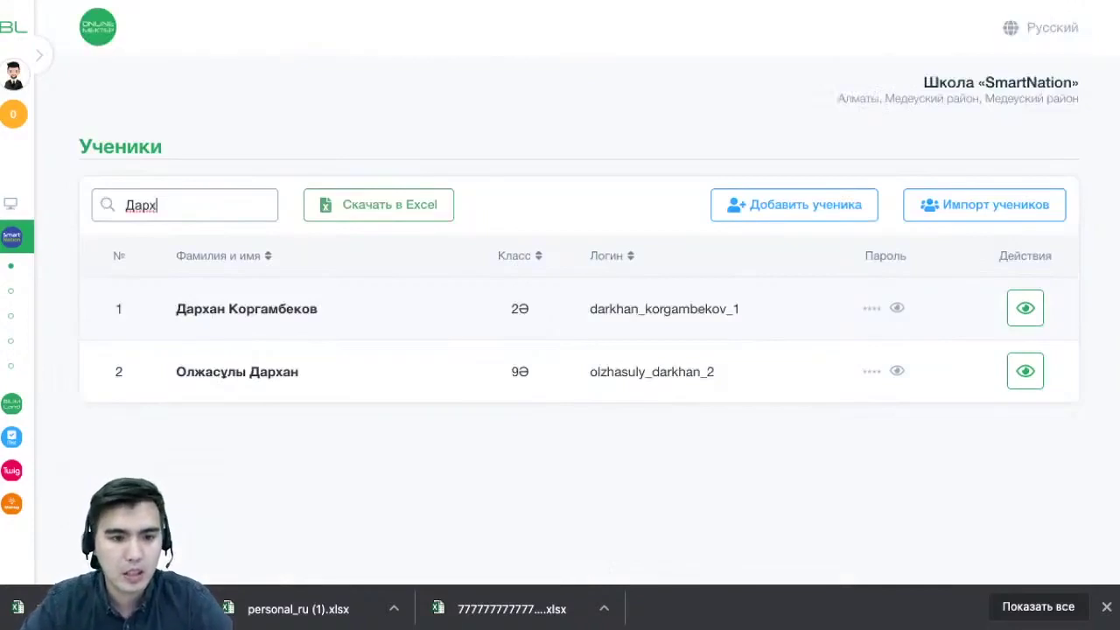
left_click_drag(177, 371, 239, 371)
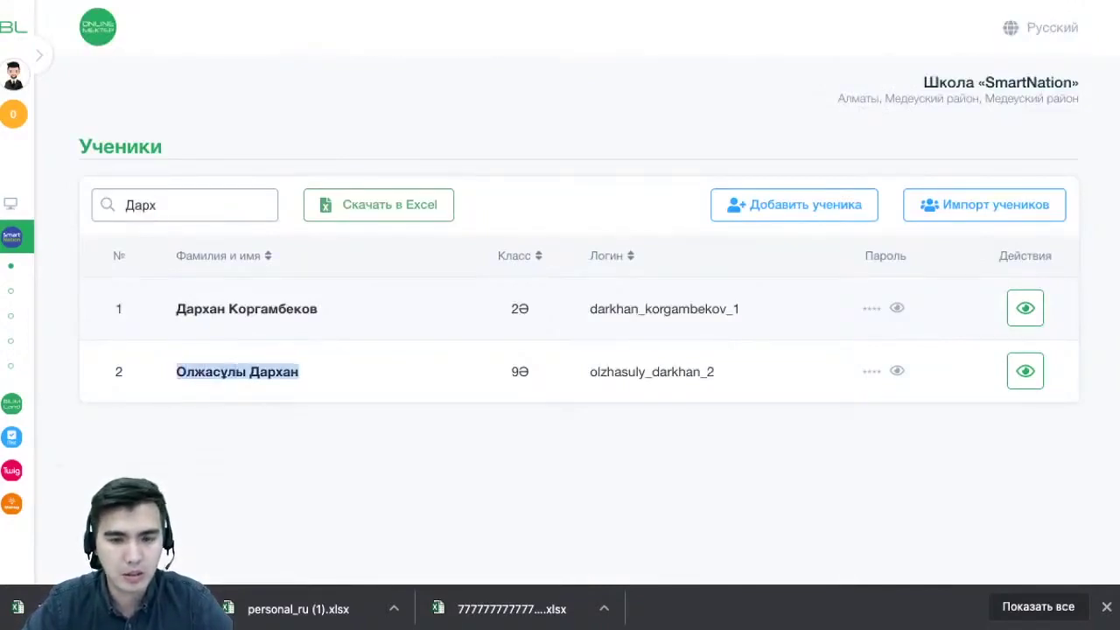
double_click(520, 371)
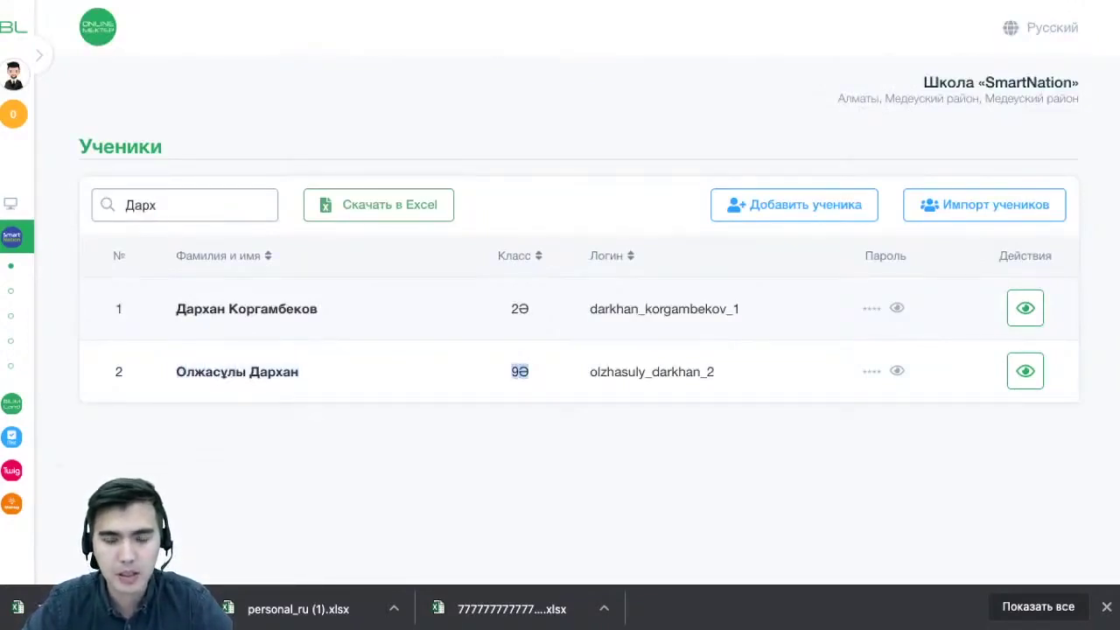
left_click_drag(716, 371, 590, 371)
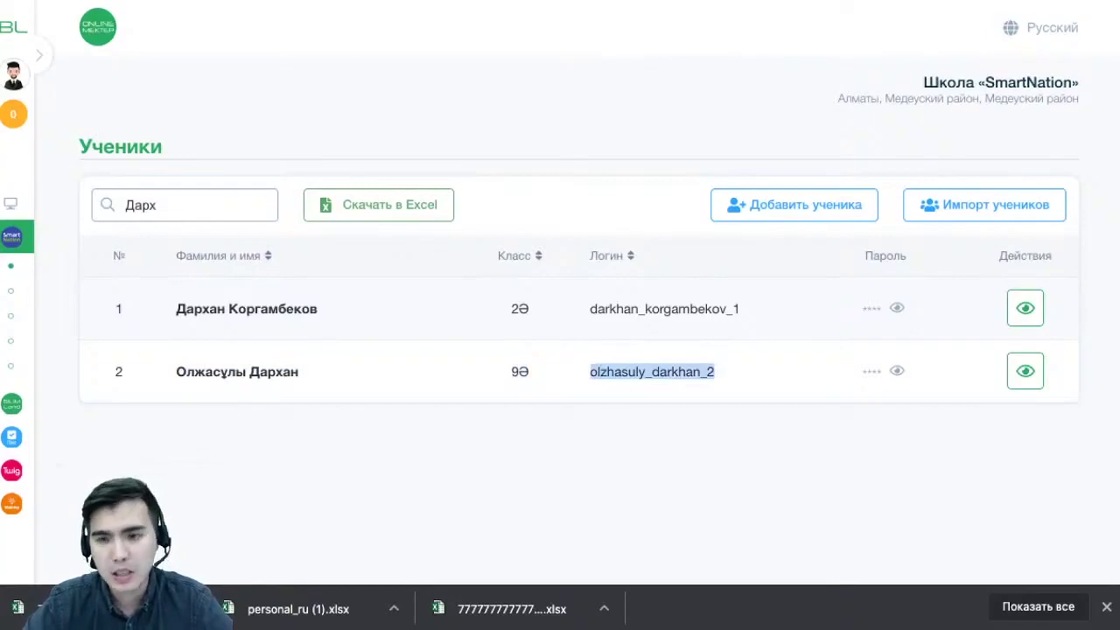
left_click(985, 205)
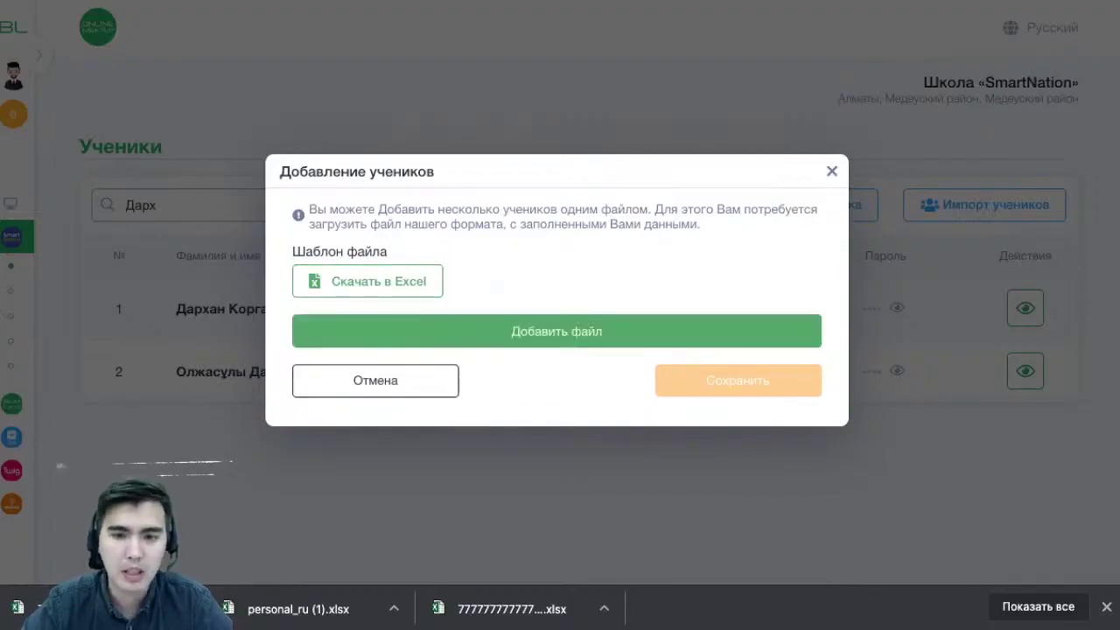
Dismiss the Добавление учеников dialog with Esc, adding no file
key("Escape")
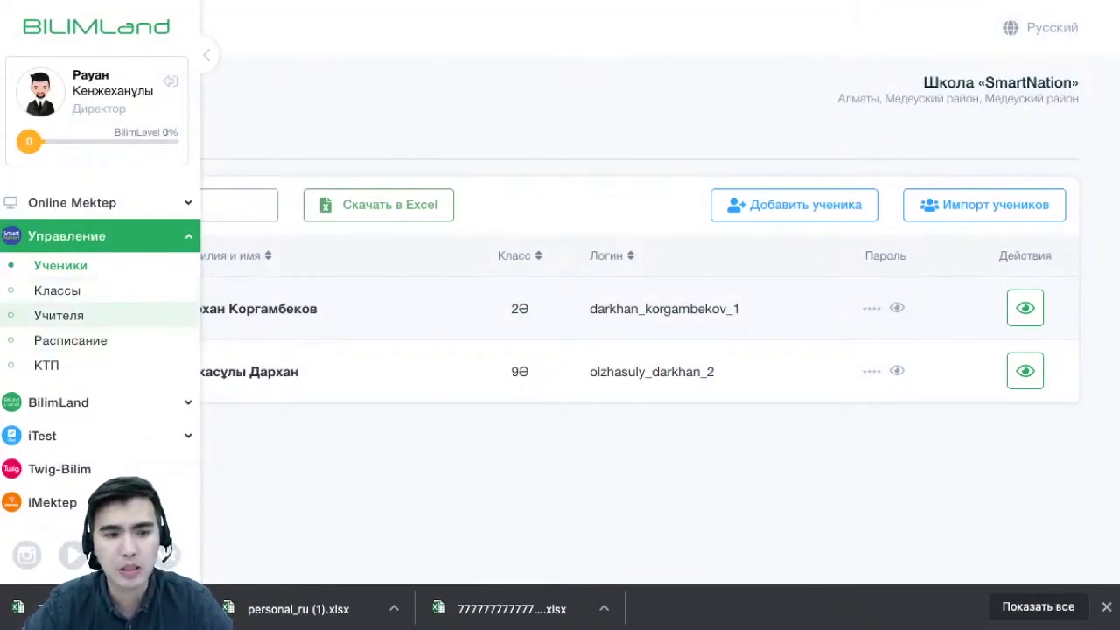
Open Управление > Расписание and sort by Параллель descending so grade 11 is first
left_click(70, 340)
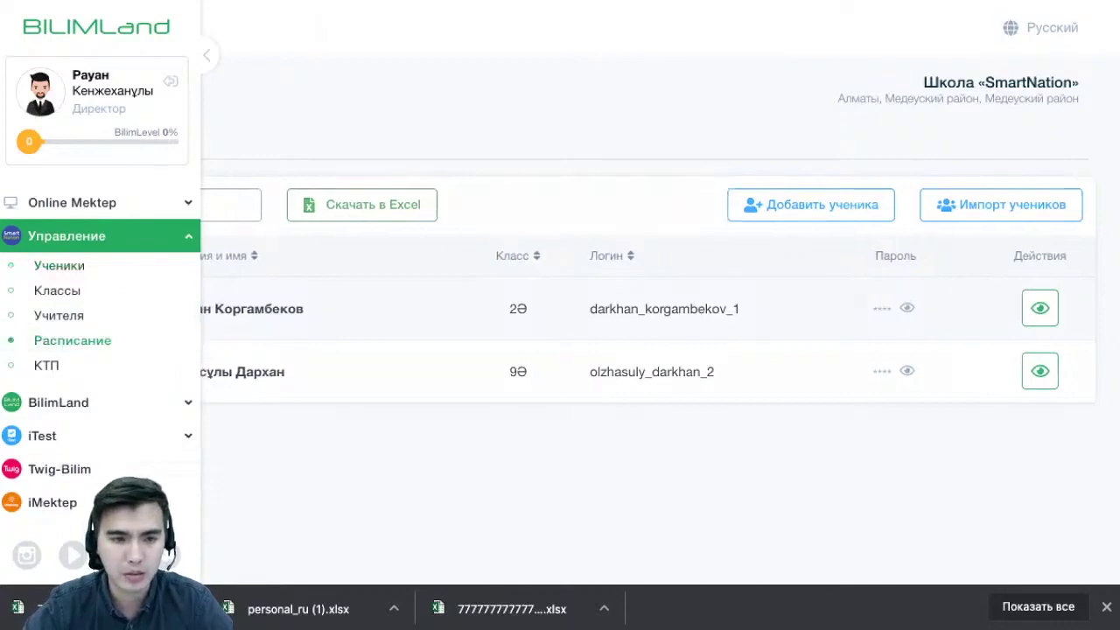
scroll(578, 350, "down", 9)
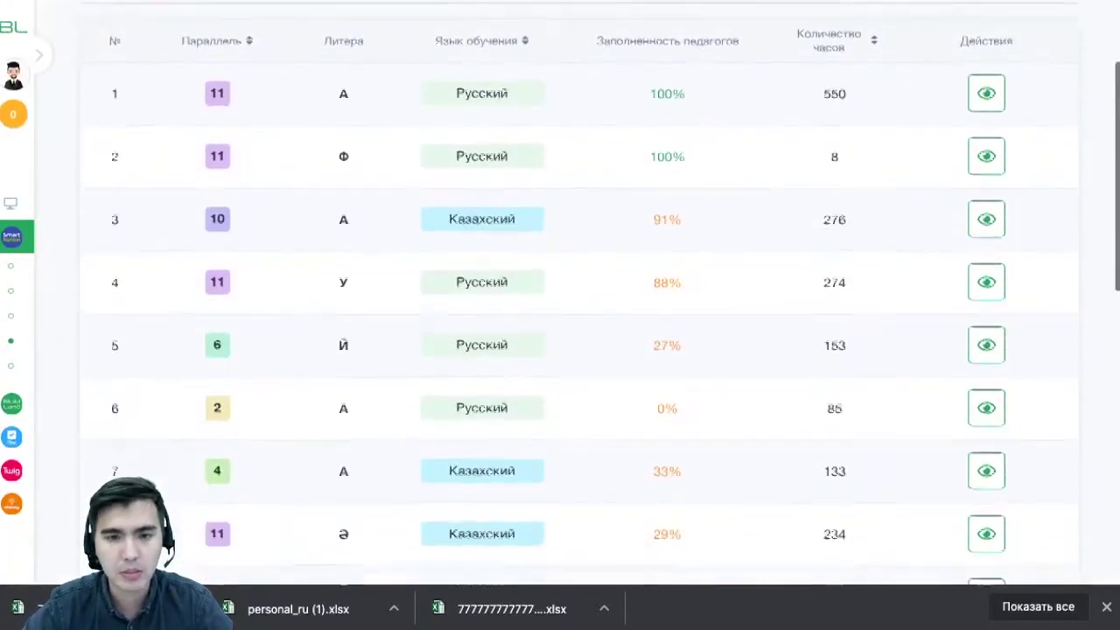
scroll(578, 350, "up", 10)
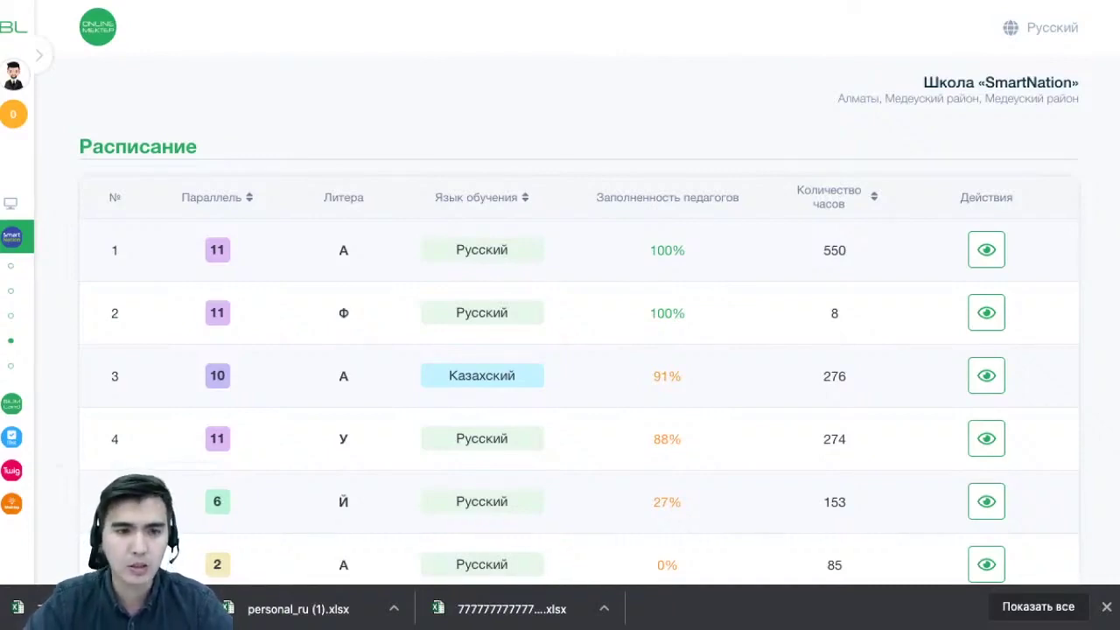
left_click(248, 198)
left_click(249, 197)
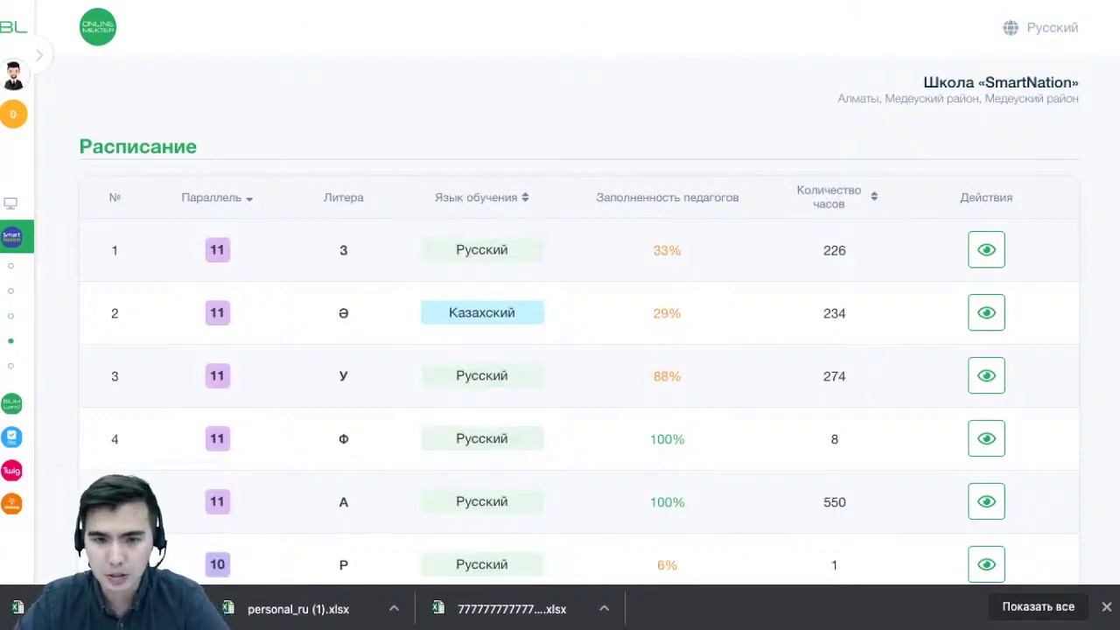
Highlight the teacher coverage figures, including 33%, in the schedule's first row
left_click_drag(596, 197, 683, 251)
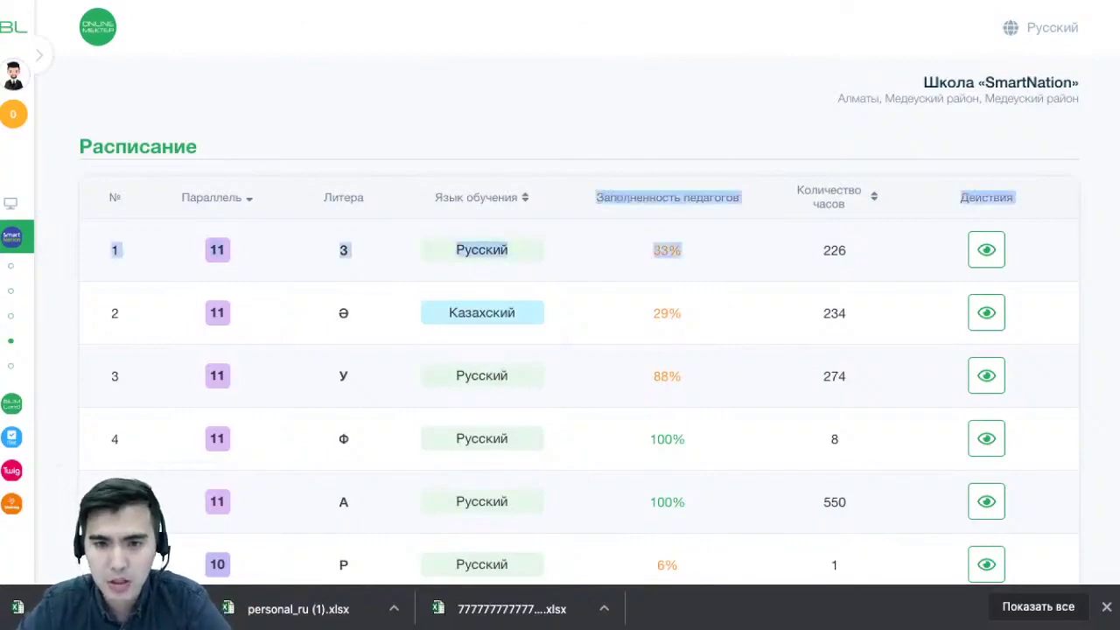
left_click(658, 197)
scroll(658, 197, "down", 1)
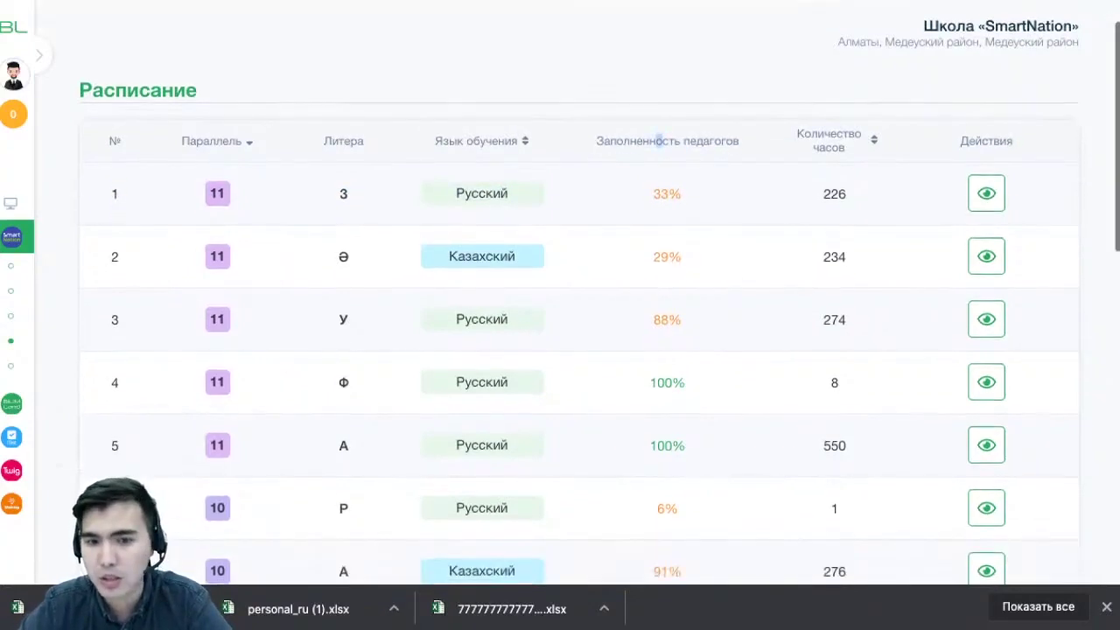
left_click_drag(686, 380, 649, 380)
scroll(650, 380, "down", 1)
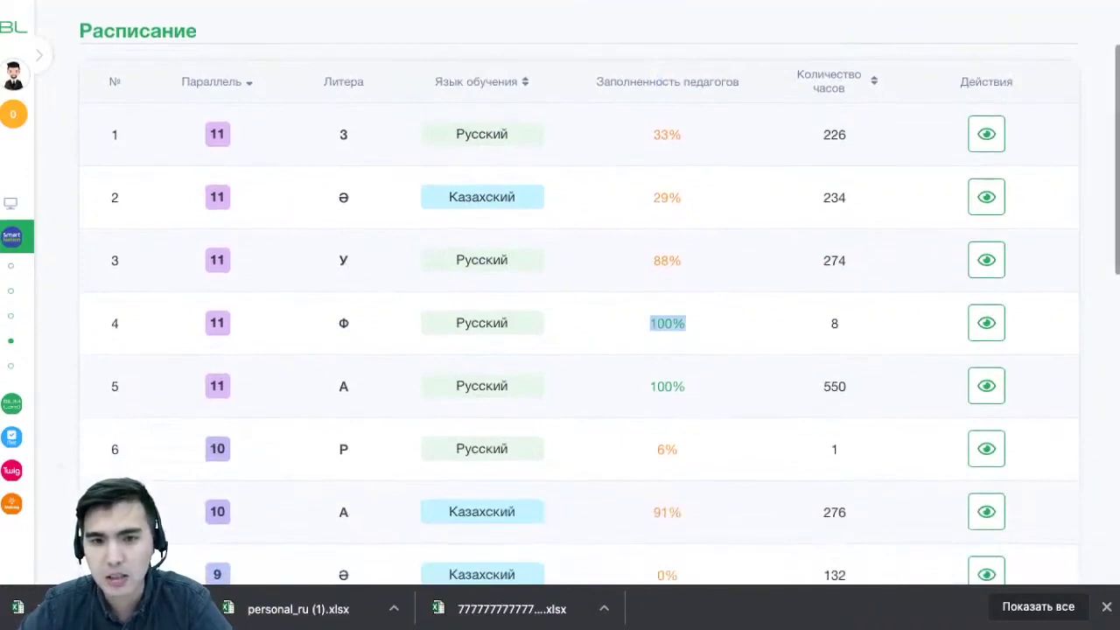
left_click_drag(682, 134, 653, 134)
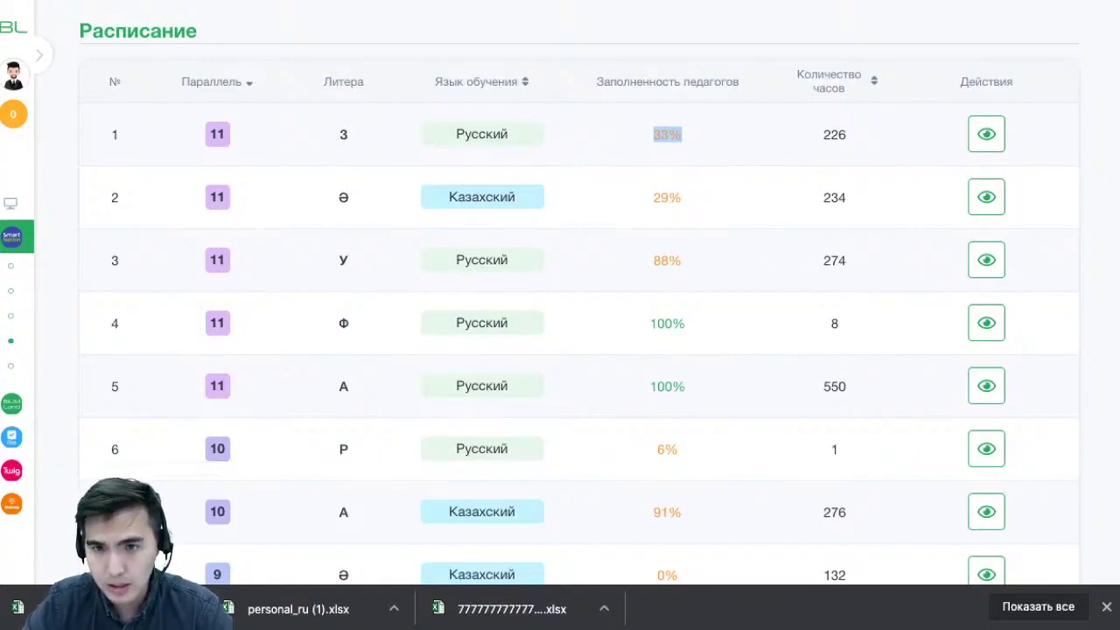
Sort the schedule by Количество часов descending, noting 276 hours in row 2
left_click(840, 80)
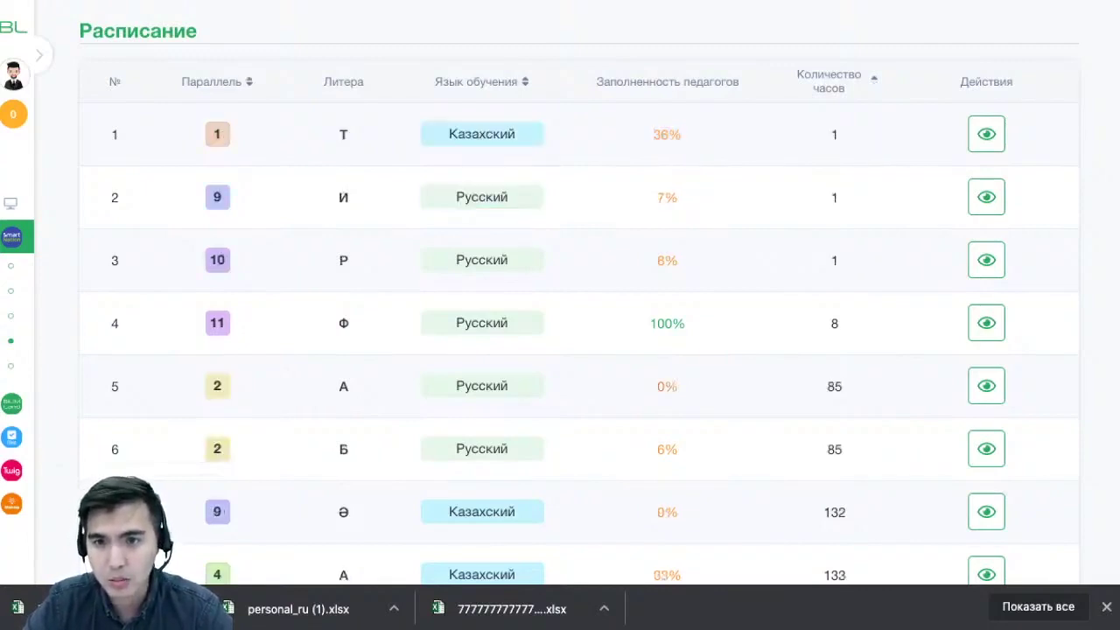
left_click(840, 80)
left_click(840, 81)
left_click(840, 80)
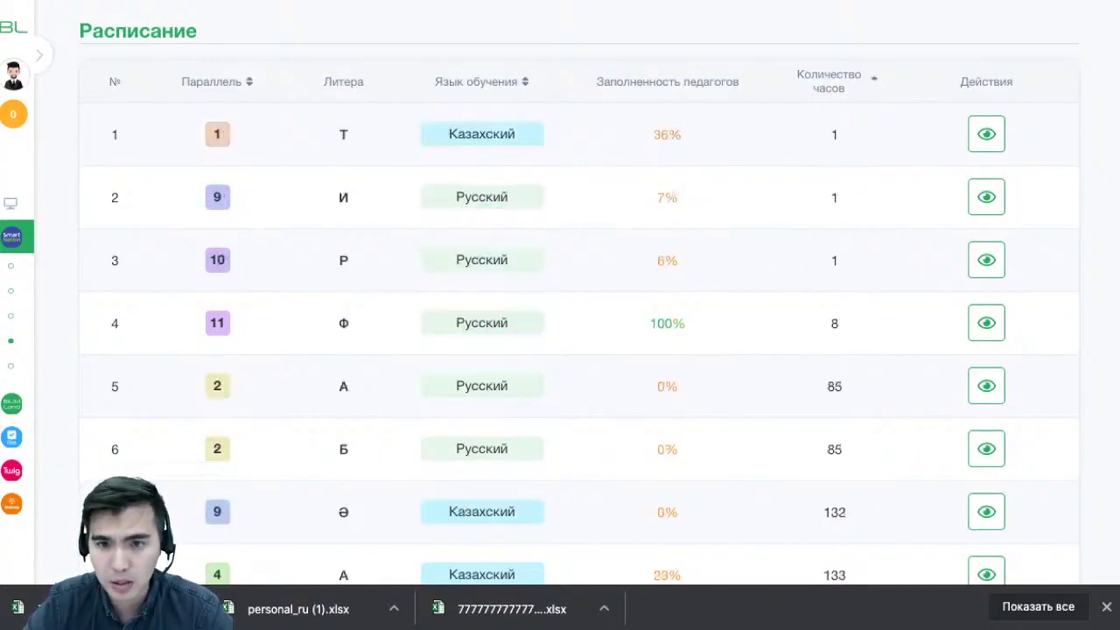
left_click(841, 80)
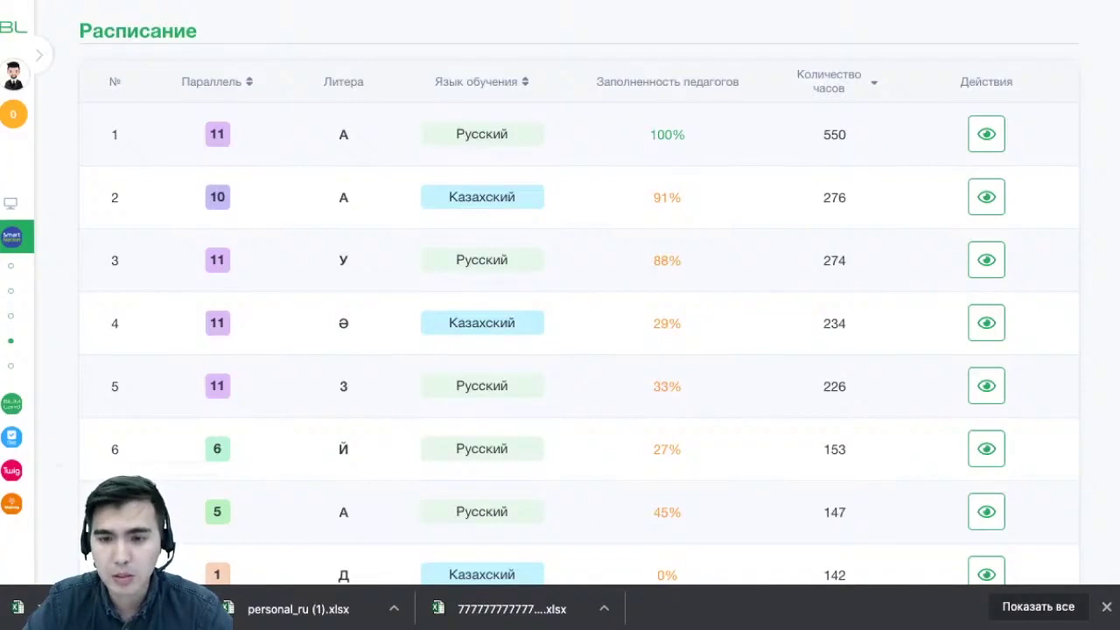
double_click(834, 197)
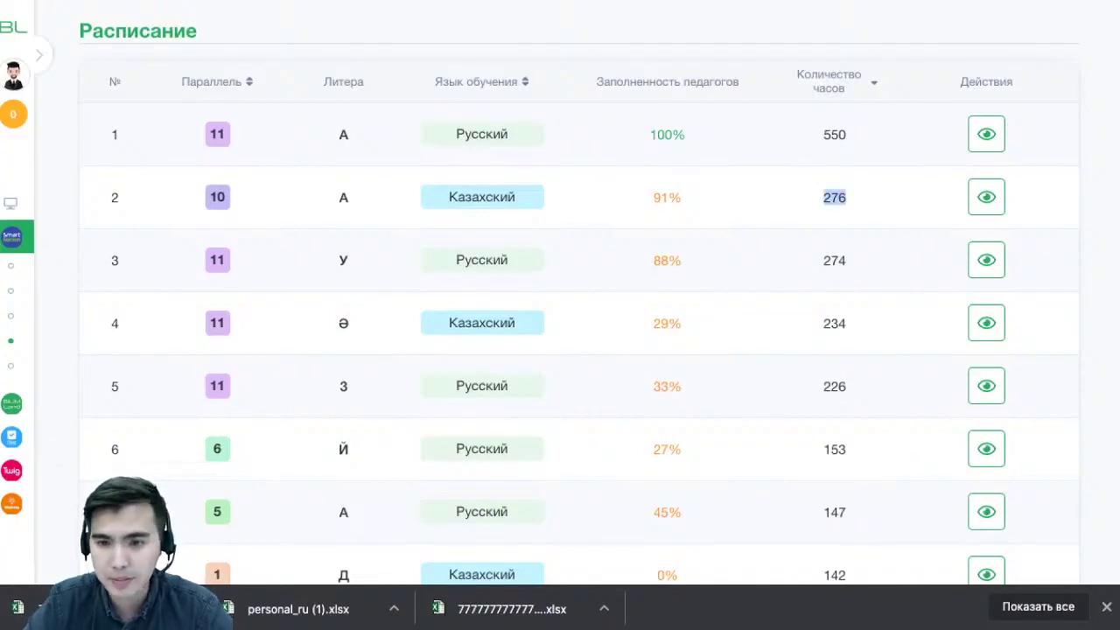
View class 11З's weekly timetable for the 1st quarter, week 1
left_click(986, 386)
scroll(987, 386, "down", 2)
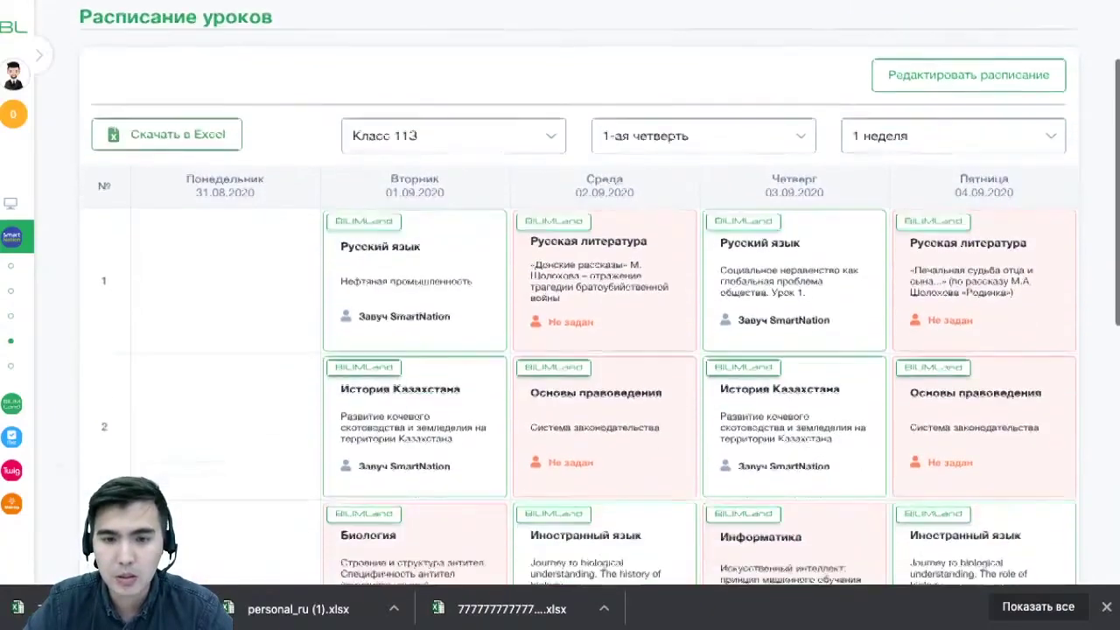
scroll(578, 293, "down", 5)
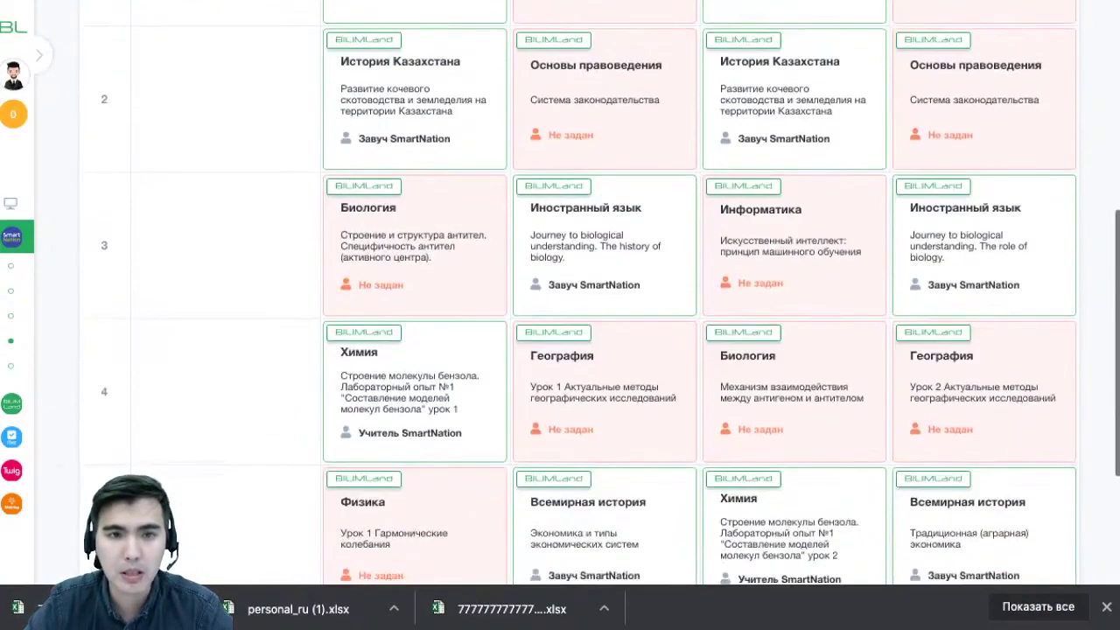
scroll(578, 293, "up", 3)
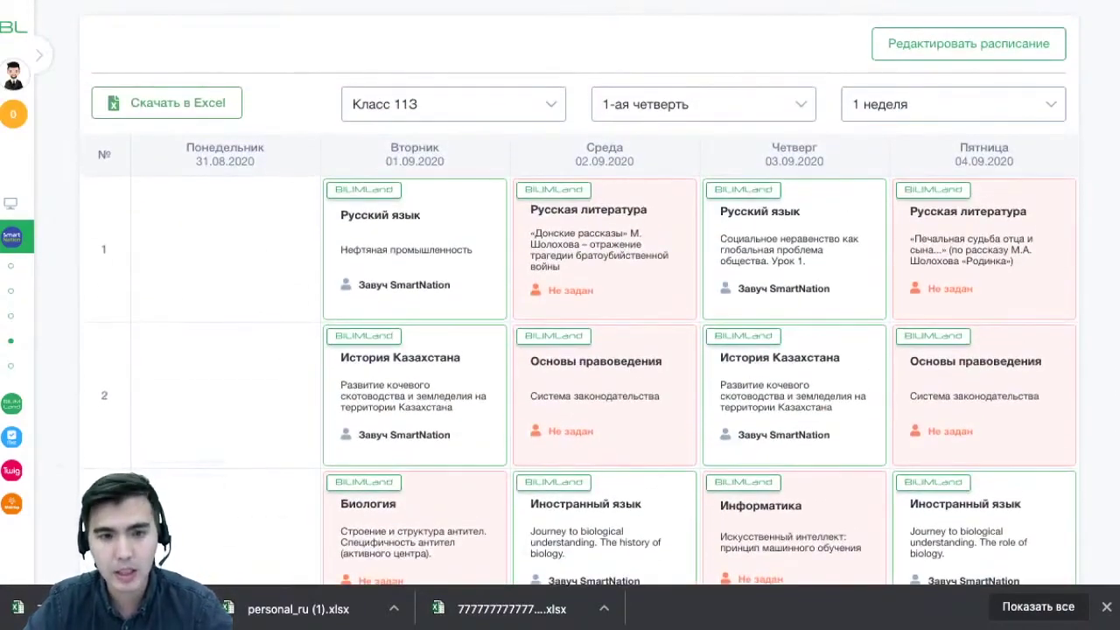